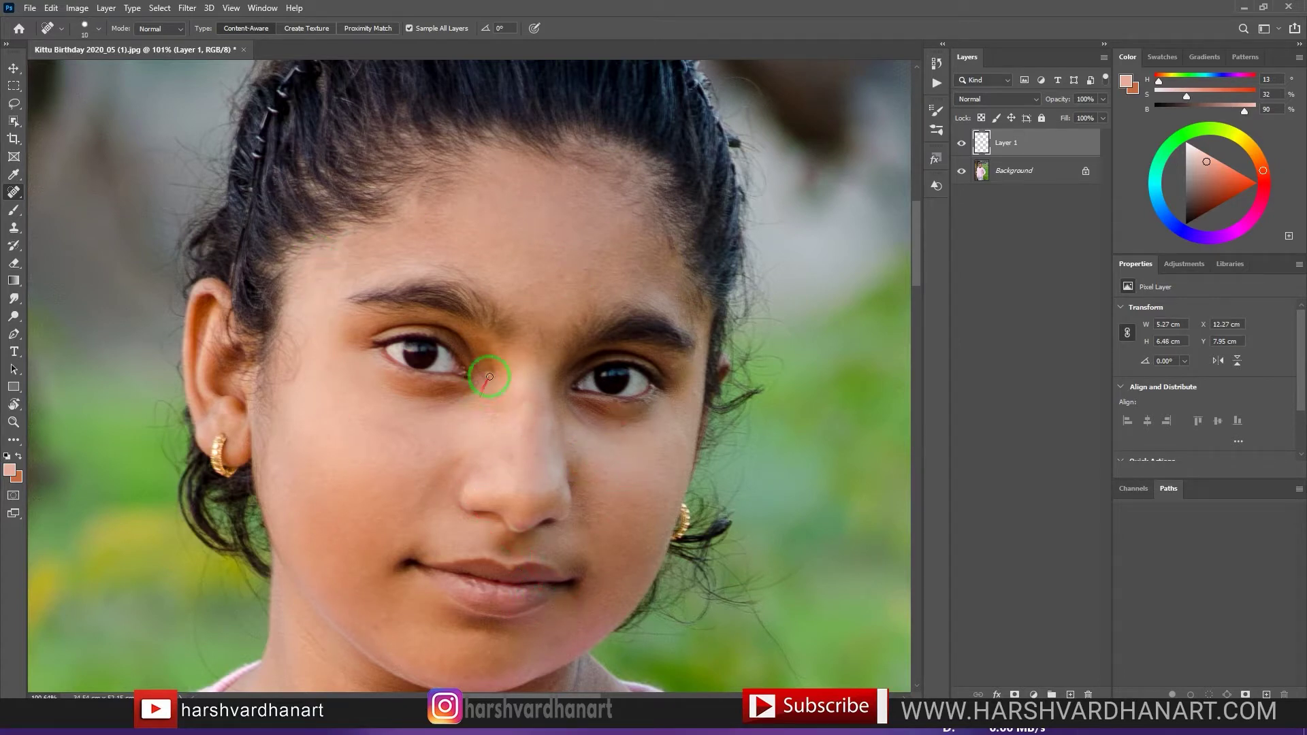
Remove the remaining blemishes and spots on the face and neck with content-aware spot healing on Layer 1.
{"action": "left_click_drag", "start_coordinate": [505, 403], "coordinate": [510, 326]}
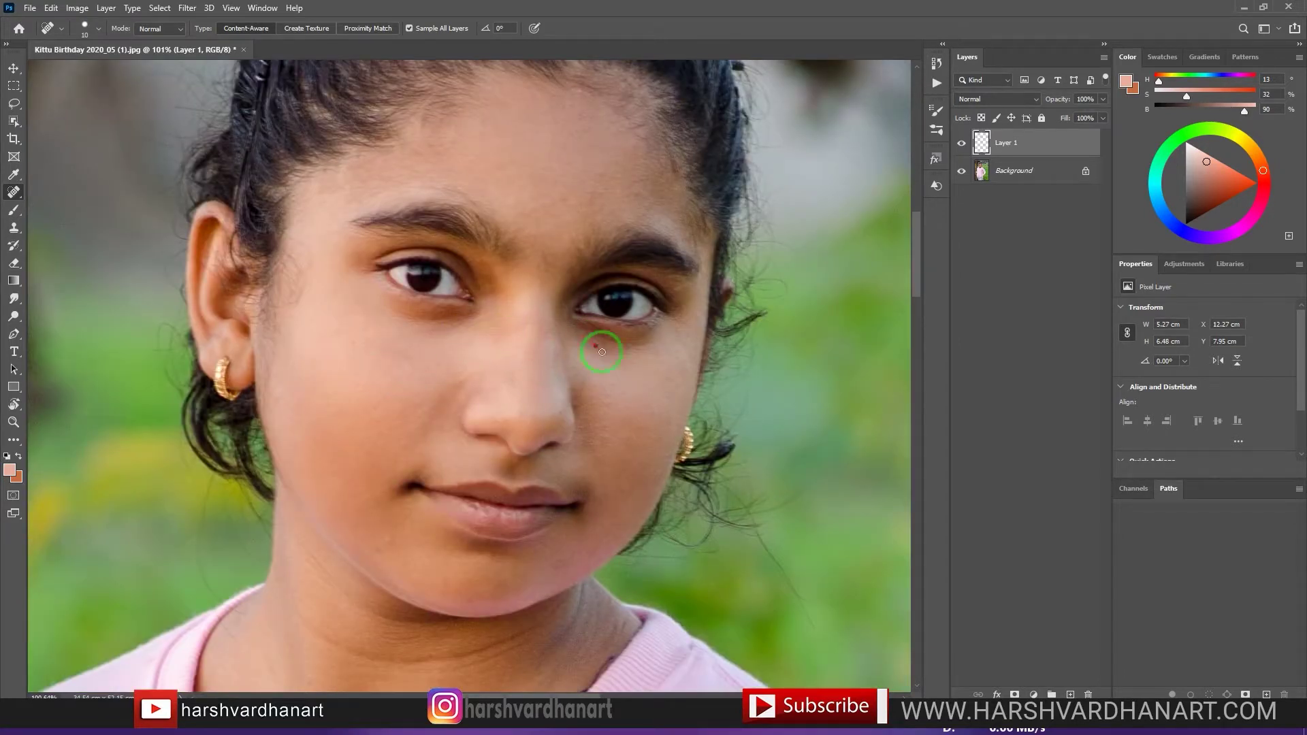
{"action": "left_click_drag", "start_coordinate": [522, 568], "coordinate": [547, 412]}
{"action": "left_click_drag", "start_coordinate": [400, 393], "coordinate": [405, 394]}
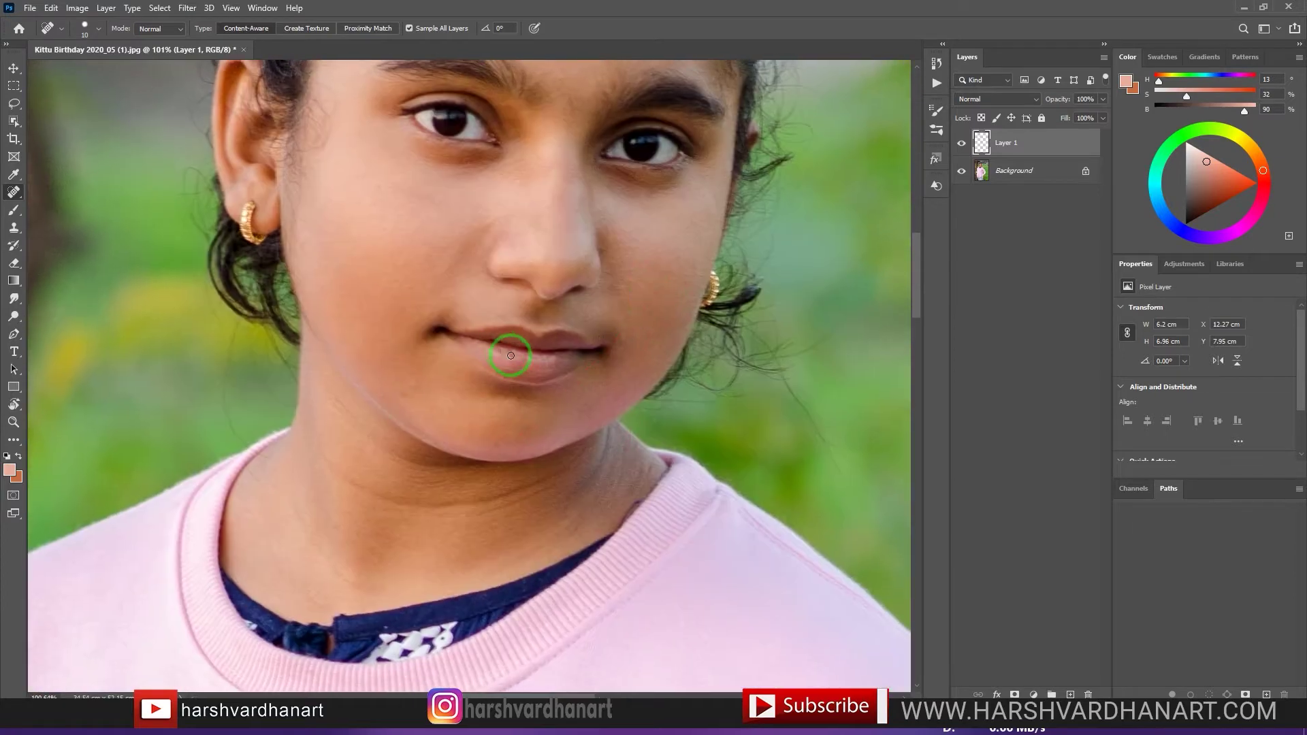
{"action": "left_click_drag", "start_coordinate": [645, 250], "coordinate": [613, 249]}
{"action": "left_click_drag", "start_coordinate": [503, 83], "coordinate": [545, 210]}
{"action": "left_click_drag", "start_coordinate": [544, 210], "coordinate": [560, 211]}
{"action": "left_click_drag", "start_coordinate": [579, 409], "coordinate": [549, 409]}
{"action": "mouse_move", "coordinate": [569, 613]}
{"action": "left_mouse_down"}
{"action": "mouse_move", "coordinate": [566, 303]}
{"action": "mouse_move", "coordinate": [518, 284]}
{"action": "left_mouse_up"}
{"action": "left_click_drag", "start_coordinate": [572, 380], "coordinate": [580, 372]}
{"action": "mouse_move", "coordinate": [788, 383]}
{"action": "left_mouse_down"}
{"action": "mouse_move", "coordinate": [613, 339]}
{"action": "mouse_move", "coordinate": [613, 585]}
{"action": "left_mouse_up"}
{"action": "left_click_drag", "start_coordinate": [721, 320], "coordinate": [830, 320]}
{"action": "left_click_drag", "start_coordinate": [515, 333], "coordinate": [585, 333]}
{"action": "left_click_drag", "start_coordinate": [542, 308], "coordinate": [541, 321]}
{"action": "mouse_move", "coordinate": [756, 325]}
{"action": "left_mouse_down"}
{"action": "mouse_move", "coordinate": [714, 349]}
{"action": "mouse_move", "coordinate": [838, 327]}
{"action": "left_mouse_up"}
{"action": "left_click_drag", "start_coordinate": [539, 234], "coordinate": [537, 259]}
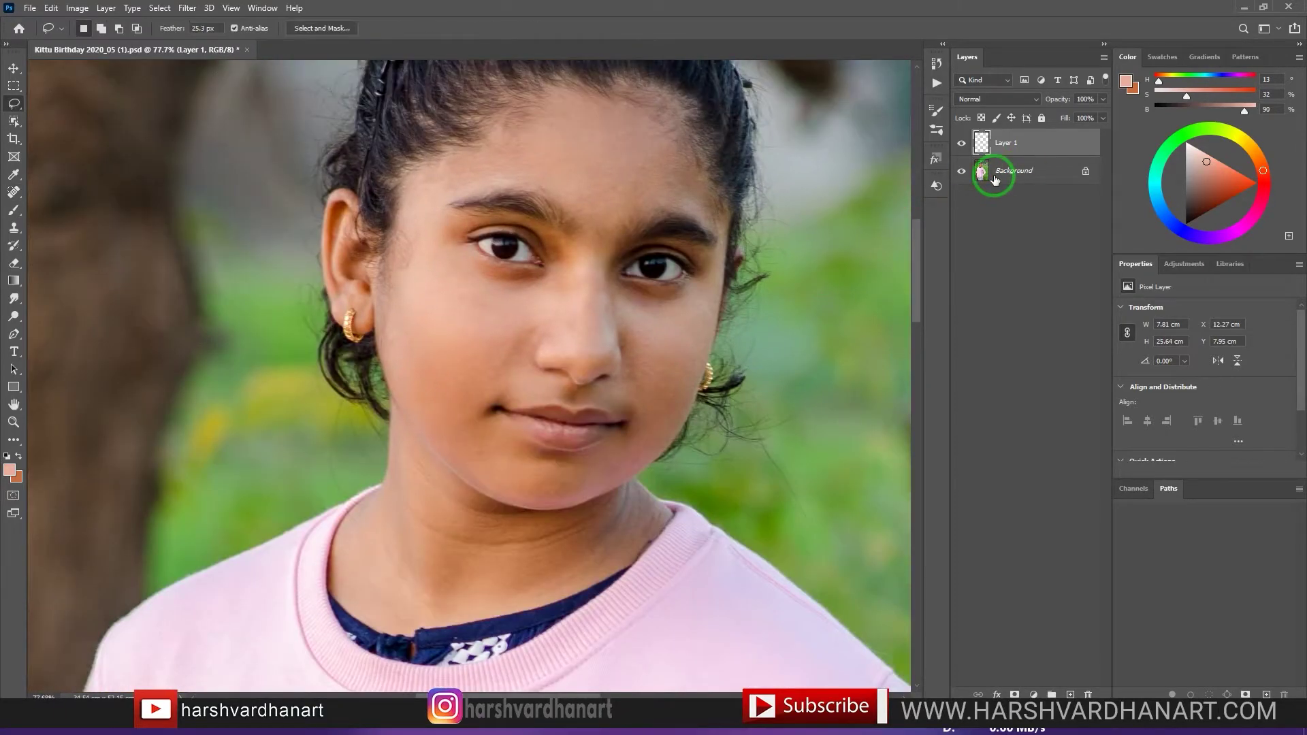
Stamp all visible layers into a new layer and smooth its skin with Portraiture 3 using the Smoothing: Medium preset.
{"action": "key", "text": "ctrl+alt+shift+e"}
{"action": "left_click", "coordinate": [187, 8]}
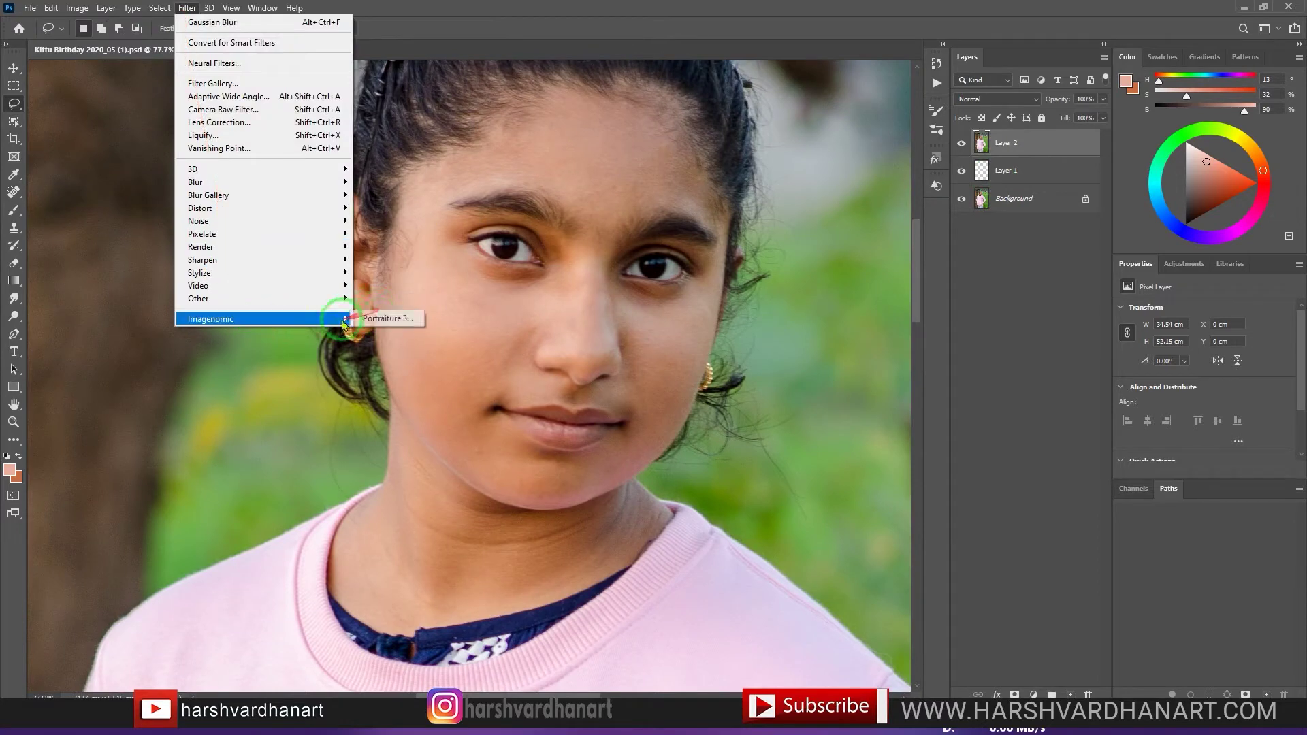
{"action": "left_click", "coordinate": [381, 327]}
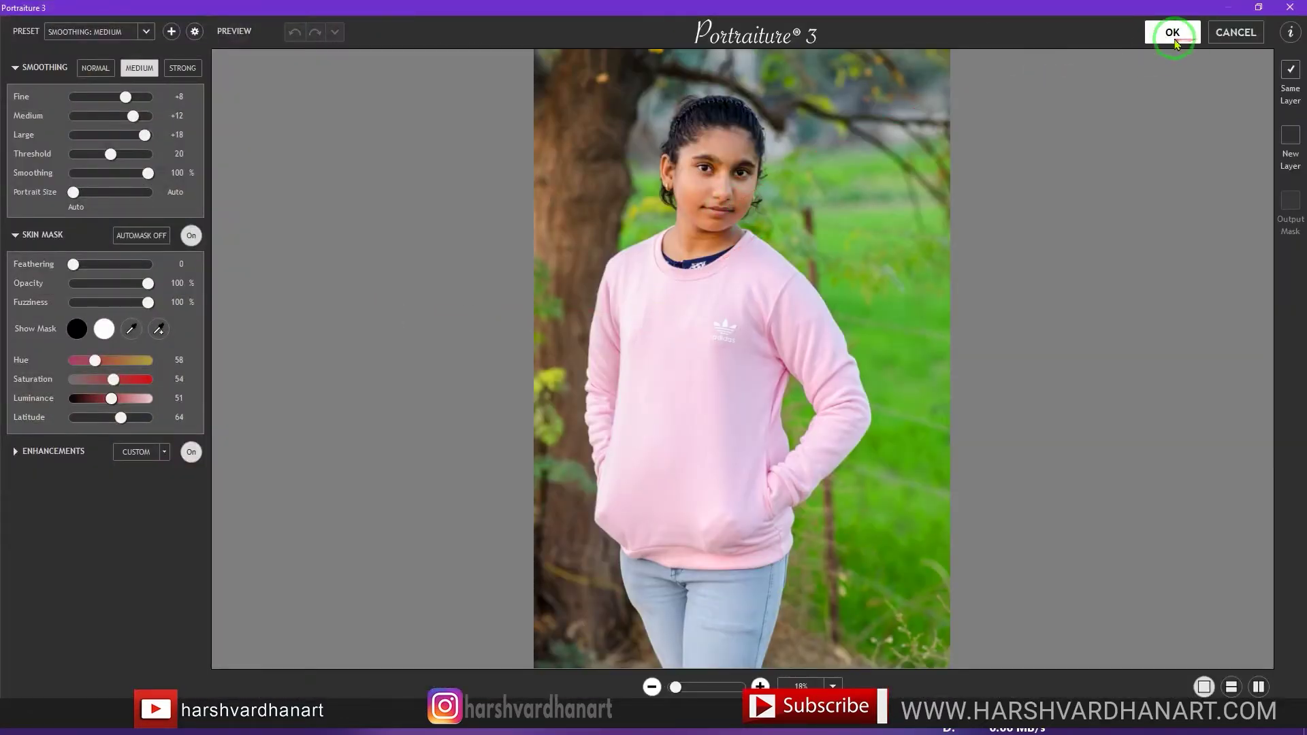
{"action": "left_click", "coordinate": [740, 203]}
{"action": "left_click", "coordinate": [1173, 33]}
Add a new layer and brush a sampled orange skin tone at 10% opacity beside the bridge of the nose.
{"action": "mouse_move", "coordinate": [696, 293]}
{"action": "left_mouse_down"}
{"action": "mouse_move", "coordinate": [648, 266]}
{"action": "mouse_move", "coordinate": [714, 280]}
{"action": "left_mouse_up"}
{"action": "left_click", "coordinate": [1073, 693]}
{"action": "left_click_drag", "start_coordinate": [550, 271], "coordinate": [562, 290]}
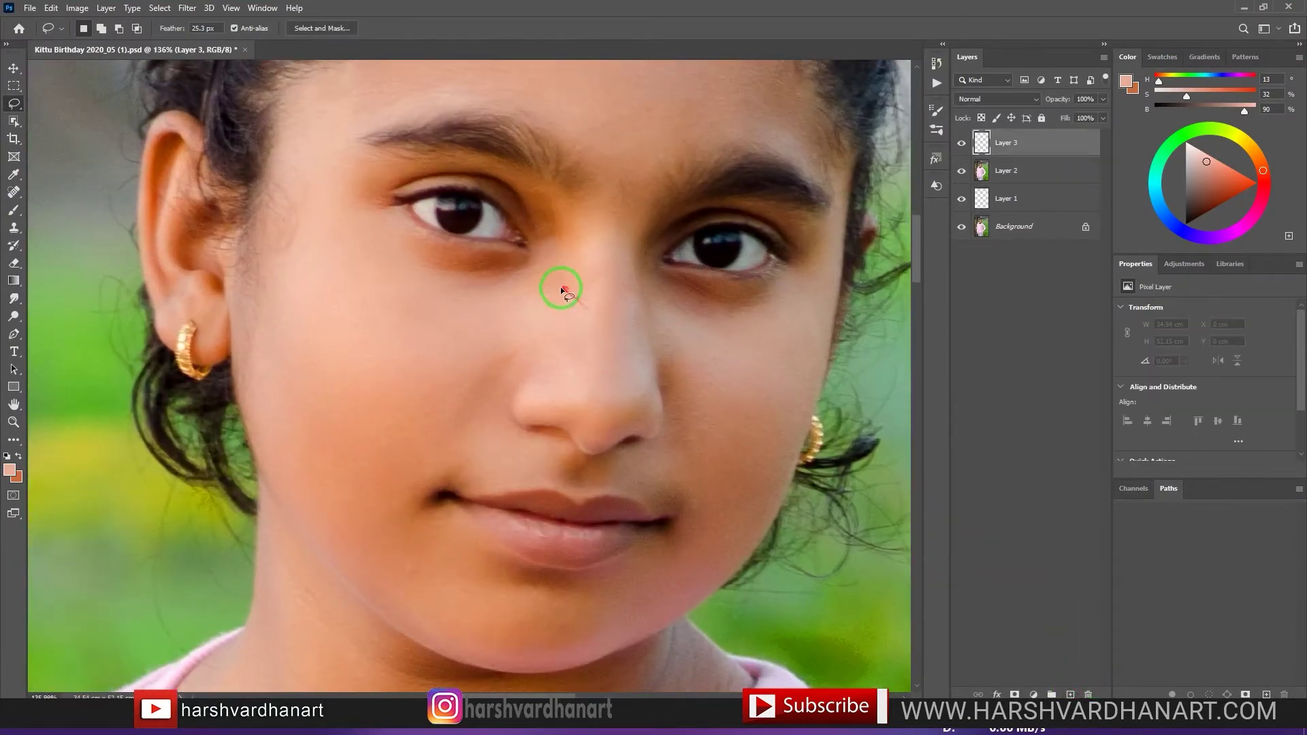
{"action": "key", "text": "b"}
{"action": "left_click", "coordinate": [550, 218], "text": "alt"}
{"action": "left_click_drag", "start_coordinate": [546, 238], "coordinate": [552, 243]}
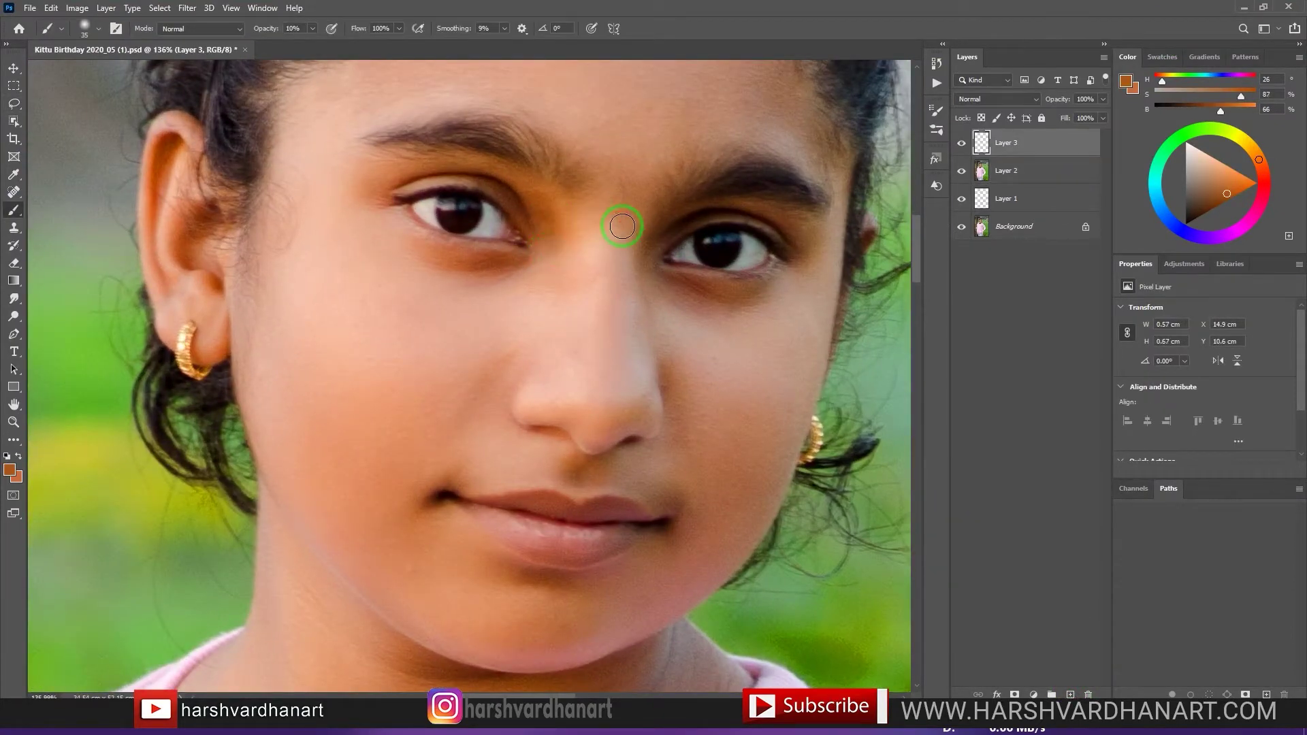
{"action": "left_click", "coordinate": [545, 226], "text": "alt"}
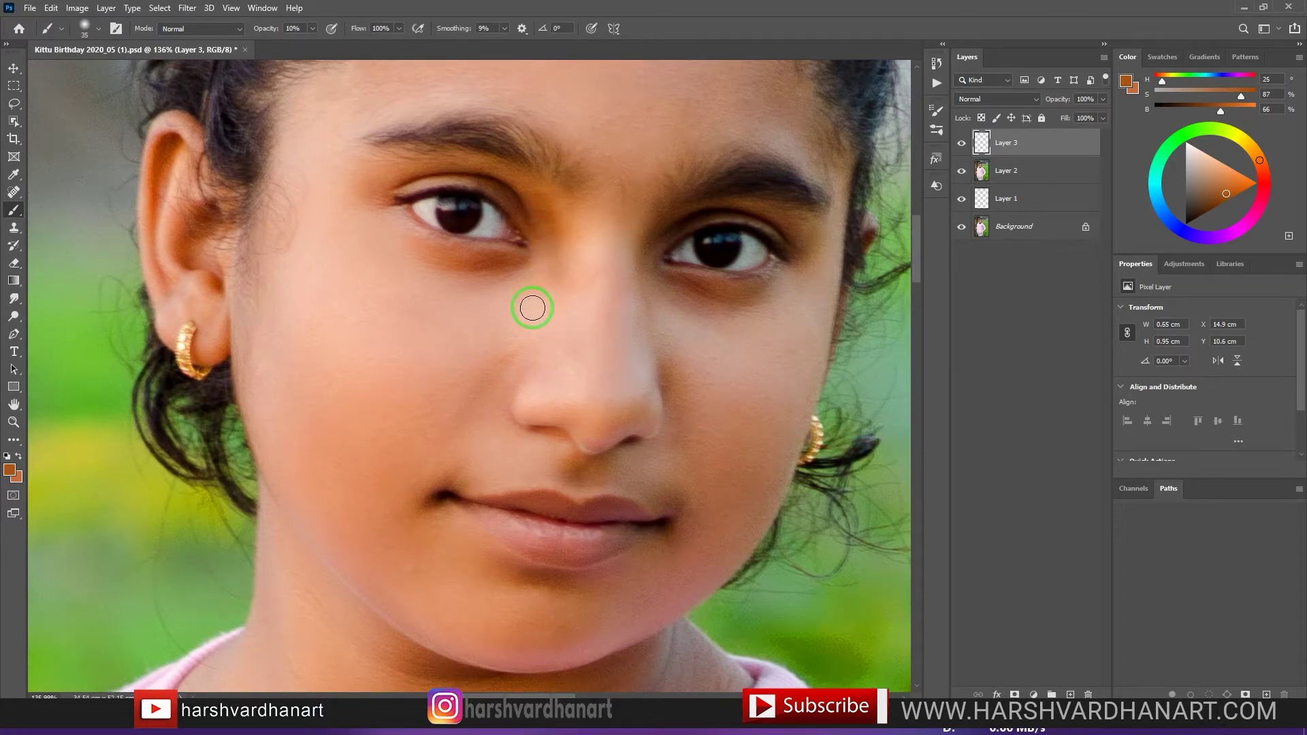
{"action": "key", "text": "ctrl+z"}
{"action": "mouse_move", "coordinate": [594, 289]}
{"action": "left_mouse_down"}
{"action": "mouse_move", "coordinate": [572, 321]}
{"action": "mouse_move", "coordinate": [592, 309]}
{"action": "left_mouse_up"}
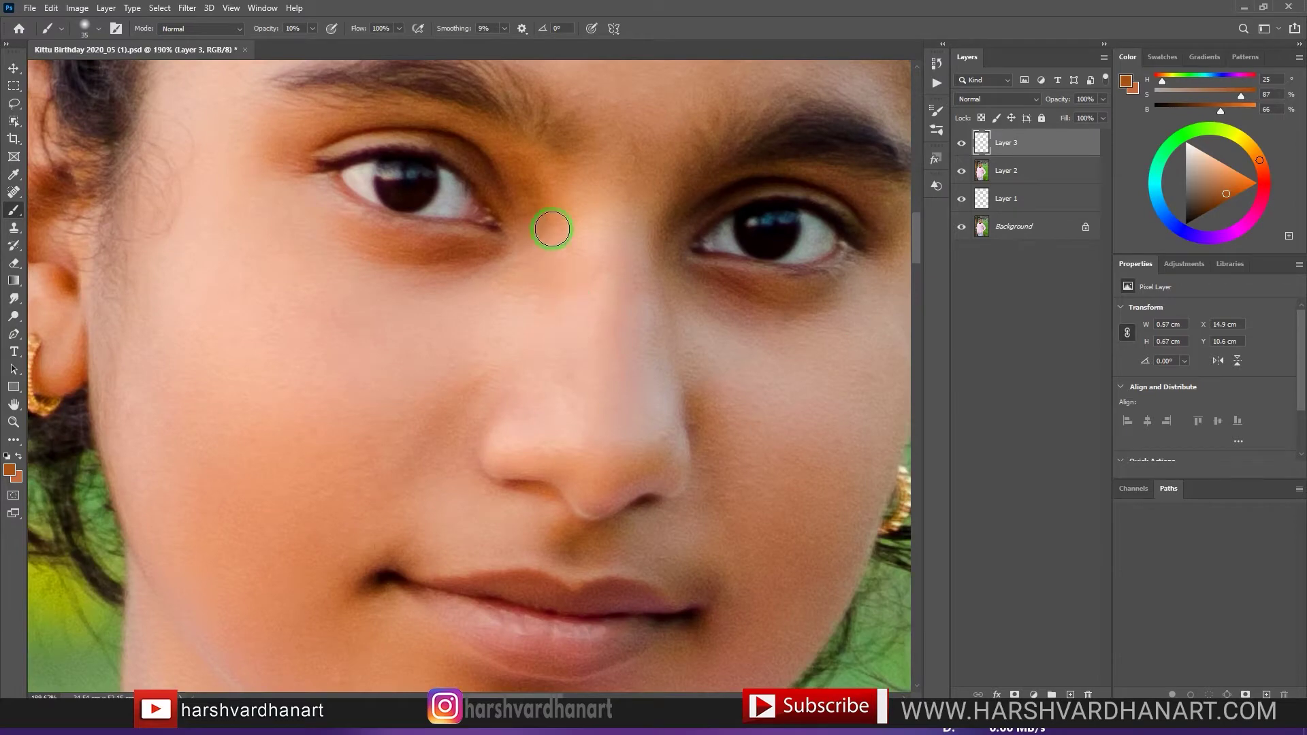
Sample a lighter skin tone and even out the patches around the nose bridge and lower forehead.
{"action": "mouse_move", "coordinate": [568, 256]}
{"action": "left_mouse_down"}
{"action": "mouse_move", "coordinate": [561, 345]}
{"action": "mouse_move", "coordinate": [592, 338]}
{"action": "mouse_move", "coordinate": [529, 254]}
{"action": "mouse_move", "coordinate": [576, 270]}
{"action": "left_mouse_up"}
{"action": "left_click", "coordinate": [522, 256], "text": "alt"}
{"action": "mouse_move", "coordinate": [481, 215]}
{"action": "left_mouse_down"}
{"action": "mouse_move", "coordinate": [542, 223]}
{"action": "mouse_move", "coordinate": [547, 204]}
{"action": "mouse_move", "coordinate": [415, 312]}
{"action": "left_mouse_up"}
{"action": "left_click_drag", "start_coordinate": [566, 313], "coordinate": [503, 175]}
{"action": "left_click_drag", "start_coordinate": [607, 408], "coordinate": [530, 332]}
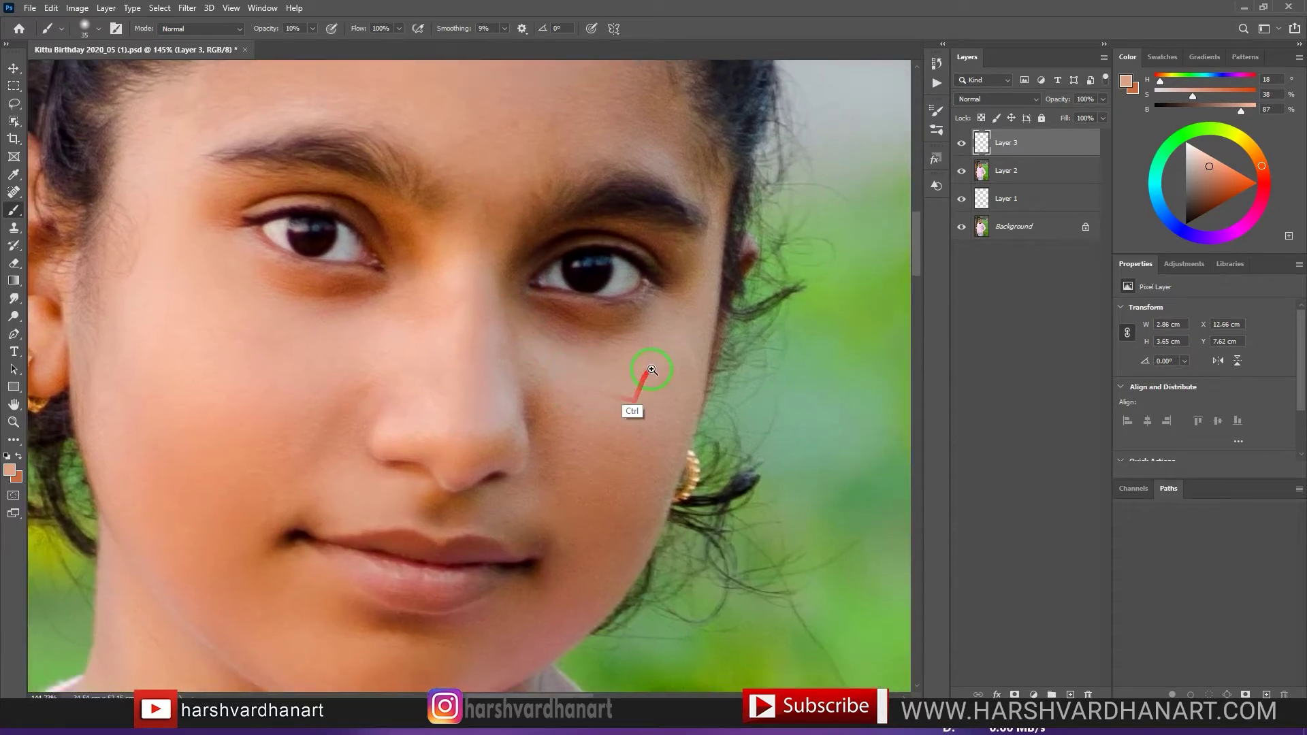
Sample further skin tones and even out the colour transitions down the lower face on Layer 3.
{"action": "scroll", "coordinate": [658, 369], "scroll_direction": "down", "scroll_amount": 6}
{"action": "left_click_drag", "start_coordinate": [535, 402], "coordinate": [492, 540]}
{"action": "scroll", "coordinate": [492, 540], "scroll_direction": "up", "scroll_amount": 8}
{"action": "left_click", "coordinate": [485, 429], "text": "alt"}
{"action": "left_click_drag", "start_coordinate": [444, 385], "coordinate": [478, 426]}
{"action": "mouse_move", "coordinate": [692, 391]}
{"action": "left_mouse_down"}
{"action": "mouse_move", "coordinate": [581, 365]}
{"action": "mouse_move", "coordinate": [608, 321]}
{"action": "mouse_move", "coordinate": [782, 325]}
{"action": "left_mouse_up"}
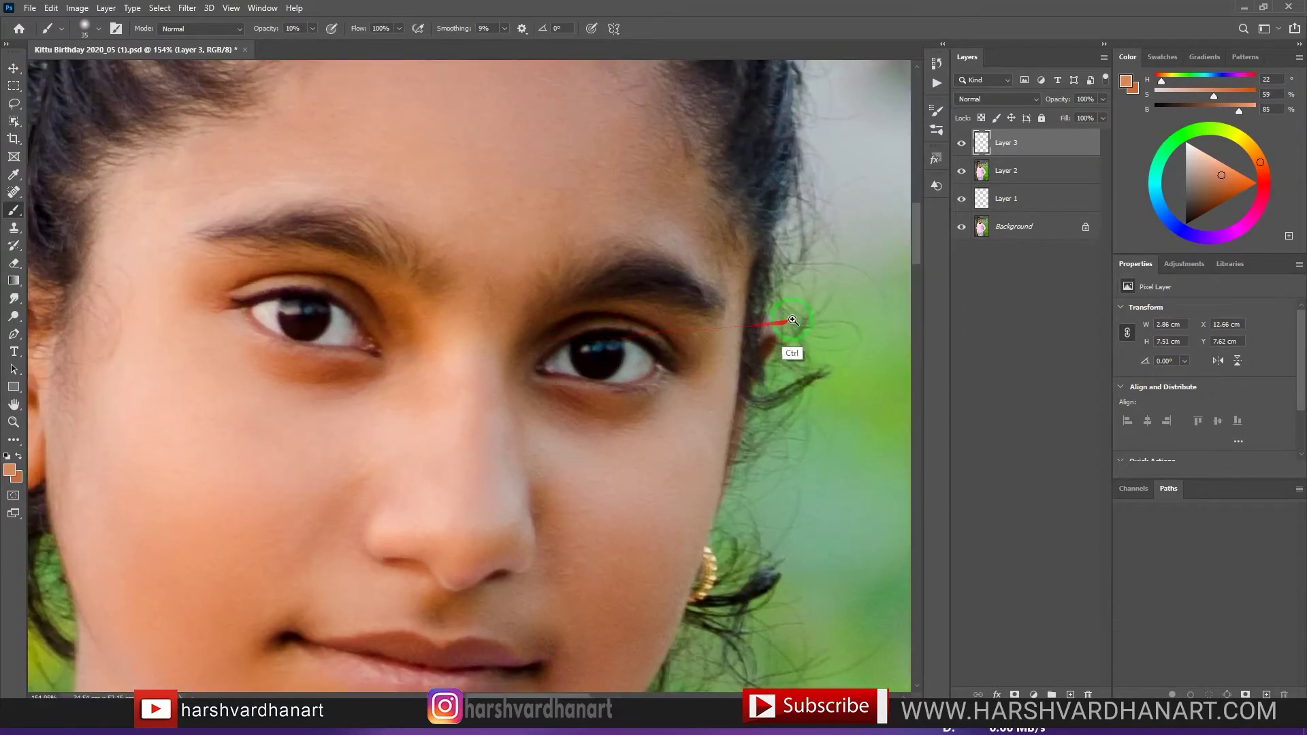
Run the recorded Dodge & Burn action to build its group of adjustment layers above Layer 3.
{"action": "key", "text": "ctrl+0"}
{"action": "left_click", "coordinate": [937, 82]}
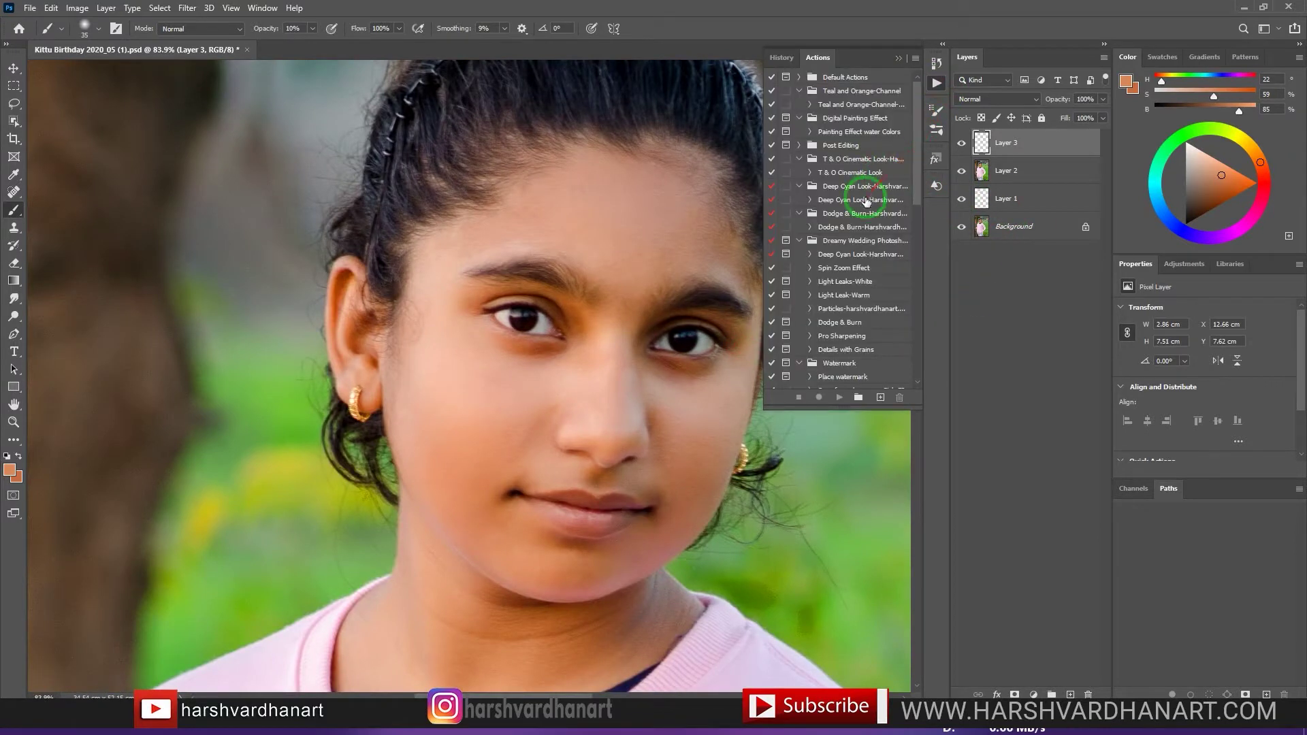
{"action": "left_click", "coordinate": [850, 325]}
{"action": "left_click", "coordinate": [839, 397]}
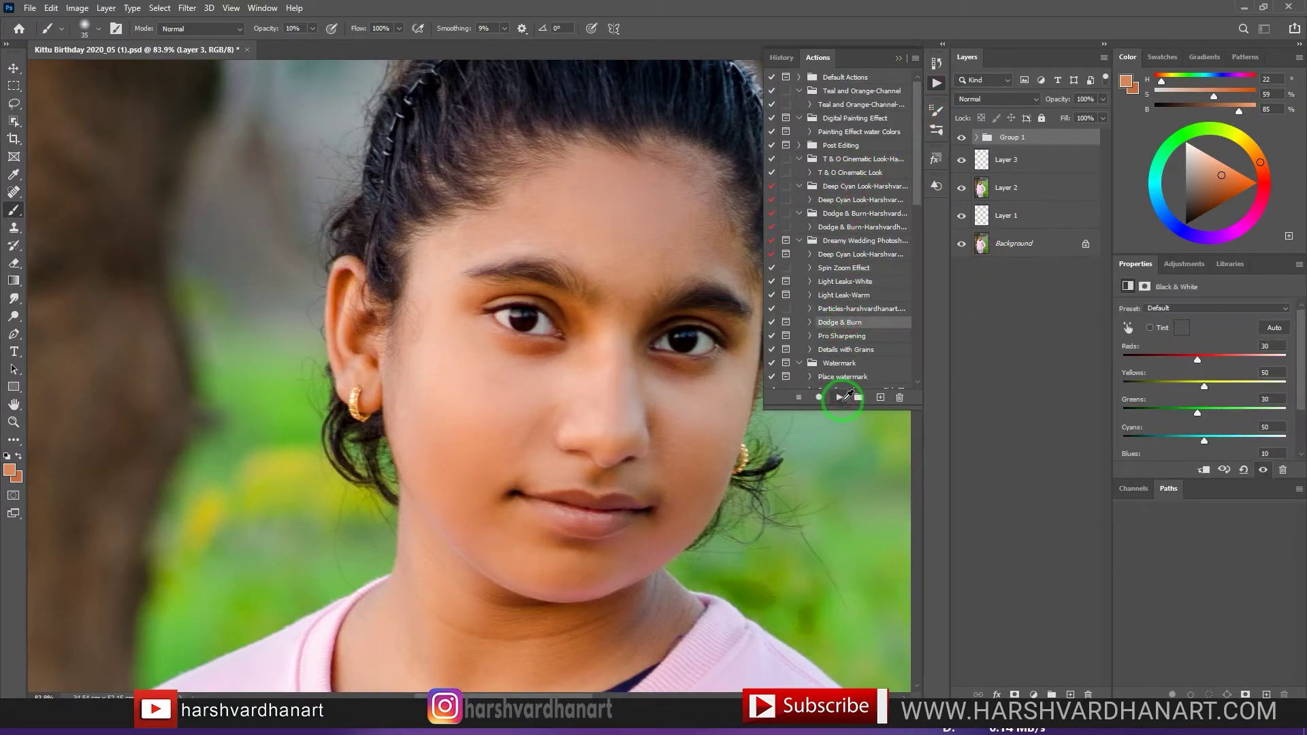
{"action": "left_click", "coordinate": [676, 279]}
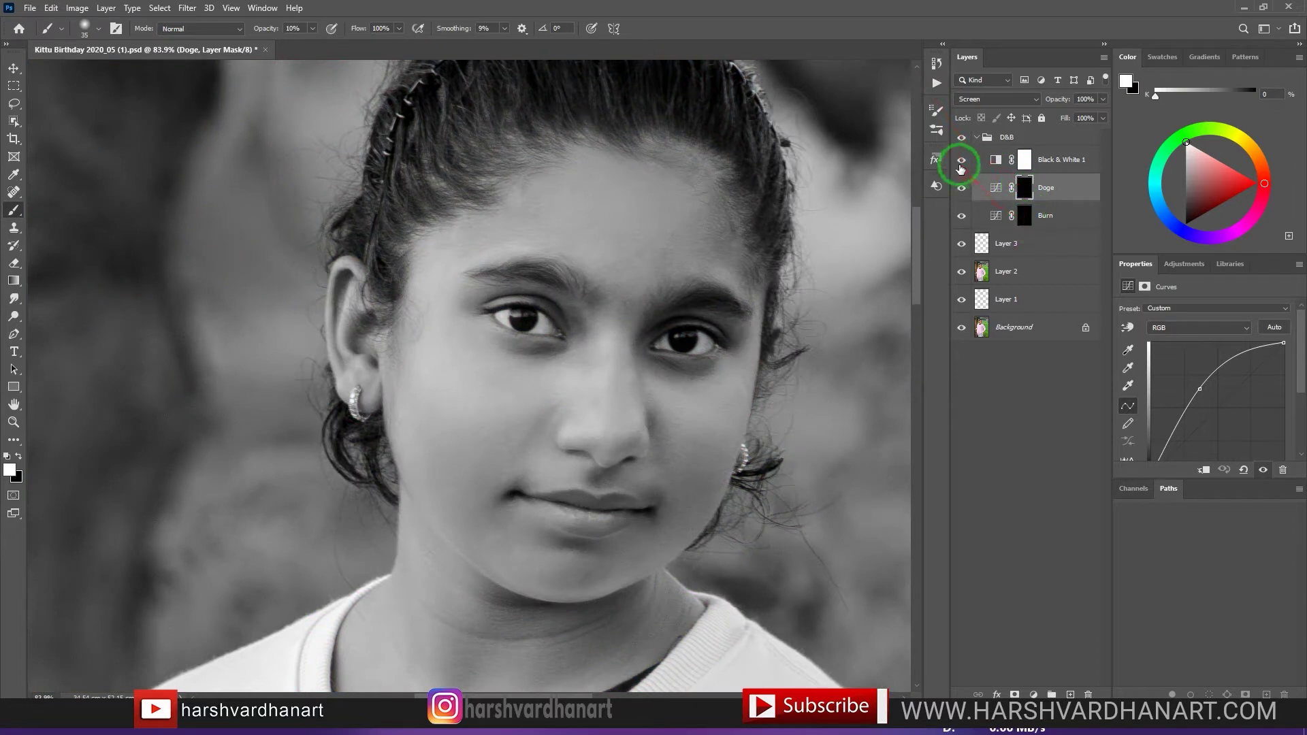
Hide the Black & White 1 layer and paint white into the Burn mask to deepen the facial shadows.
{"action": "left_click", "coordinate": [961, 159]}
{"action": "left_click", "coordinate": [1024, 215]}
{"action": "right_click", "coordinate": [473, 201]}
{"action": "left_click", "coordinate": [727, 6]}
{"action": "left_click_drag", "start_coordinate": [526, 353], "coordinate": [503, 347]}
{"action": "left_click_drag", "start_coordinate": [594, 487], "coordinate": [636, 469]}
{"action": "key", "text": "bracketright"}
{"action": "key", "text": "bracketright"}
{"action": "key", "text": "bracketright"}
{"action": "key", "text": "bracketright"}
{"action": "key", "text": "bracketright"}
{"action": "left_click_drag", "start_coordinate": [749, 248], "coordinate": [642, 120]}
{"action": "mouse_move", "coordinate": [470, 640]}
{"action": "left_mouse_down"}
{"action": "mouse_move", "coordinate": [481, 452]}
{"action": "mouse_move", "coordinate": [415, 392]}
{"action": "left_mouse_up"}
{"action": "left_click_drag", "start_coordinate": [608, 356], "coordinate": [633, 376]}
Burn in the finer shadow details of the portrait with a smaller brush on the Burn mask.
{"action": "key", "text": "bracketleft"}
{"action": "key", "text": "bracketleft"}
{"action": "key", "text": "bracketleft"}
{"action": "key", "text": "bracketleft"}
{"action": "key", "text": "bracketleft"}
{"action": "key", "text": "bracketleft"}
{"action": "key", "text": "bracketleft"}
{"action": "key", "text": "bracketleft"}
{"action": "key", "text": "bracketleft"}
{"action": "left_click_drag", "start_coordinate": [741, 309], "coordinate": [756, 316]}
{"action": "left_click_drag", "start_coordinate": [612, 668], "coordinate": [637, 212]}
Darken the fold shadows of the pink sweater on the Burn mask with a 200 px brush.
{"action": "scroll", "coordinate": [660, 242], "scroll_direction": "down", "scroll_amount": 5}
{"action": "key", "text": "bracketright"}
{"action": "key", "text": "bracketright"}
{"action": "key", "text": "bracketright"}
{"action": "key", "text": "bracketright"}
{"action": "key", "text": "bracketright"}
{"action": "key", "text": "bracketright"}
{"action": "key", "text": "bracketright"}
{"action": "key", "text": "bracketright"}
{"action": "key", "text": "bracketright"}
{"action": "key", "text": "bracketright"}
{"action": "key", "text": "bracketright"}
{"action": "key", "text": "bracketright"}
{"action": "key", "text": "bracketright"}
{"action": "left_click_drag", "start_coordinate": [753, 636], "coordinate": [543, 438]}
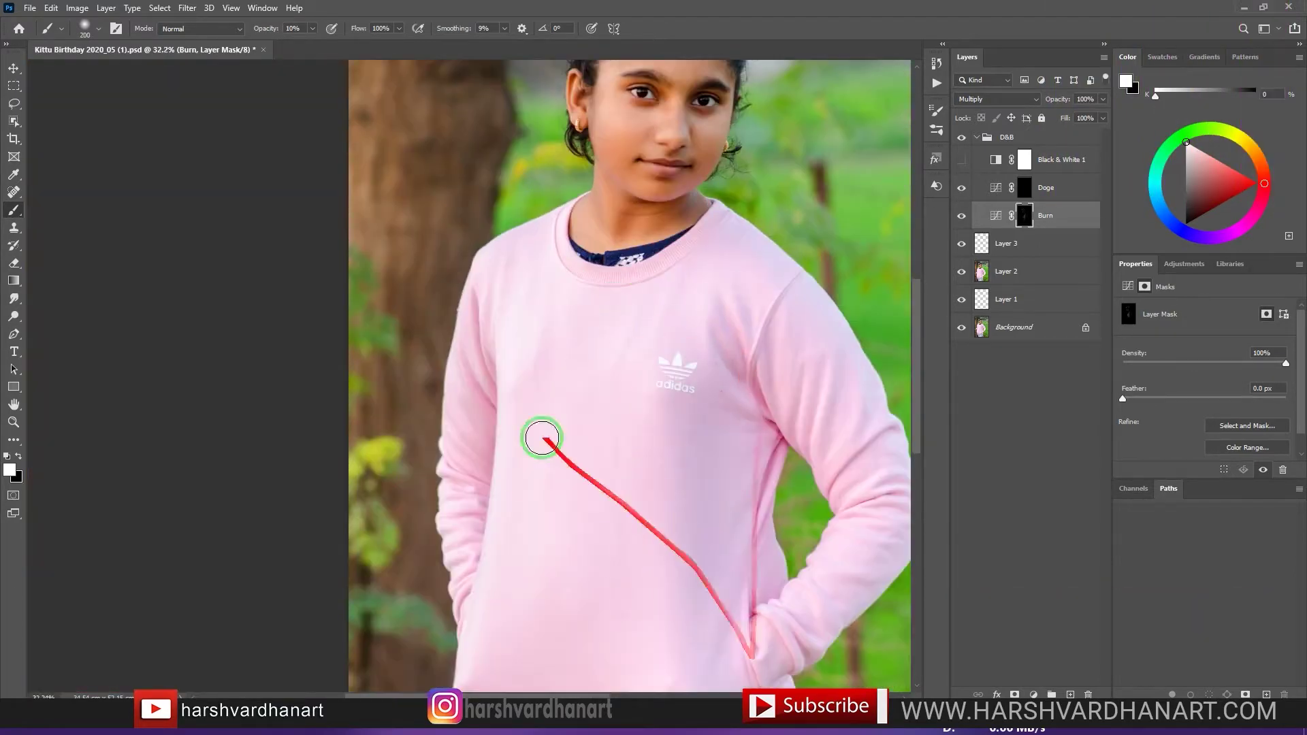
Brighten the nose and cheek highlights by painting white into the Doge mask with an 80 px brush.
{"action": "scroll", "coordinate": [599, 129], "scroll_direction": "up", "scroll_amount": 5}
{"action": "left_click_drag", "start_coordinate": [613, 341], "coordinate": [504, 384]}
{"action": "left_click", "coordinate": [1024, 187]}
{"action": "key", "text": "bracketleft"}
{"action": "key", "text": "bracketleft"}
{"action": "key", "text": "bracketleft"}
{"action": "key", "text": "bracketleft"}
{"action": "key", "text": "bracketleft"}
{"action": "key", "text": "bracketleft"}
{"action": "key", "text": "bracketleft"}
{"action": "key", "text": "bracketleft"}
{"action": "key", "text": "bracketleft"}
{"action": "left_click_drag", "start_coordinate": [620, 278], "coordinate": [600, 371]}
{"action": "left_click_drag", "start_coordinate": [477, 358], "coordinate": [490, 405]}
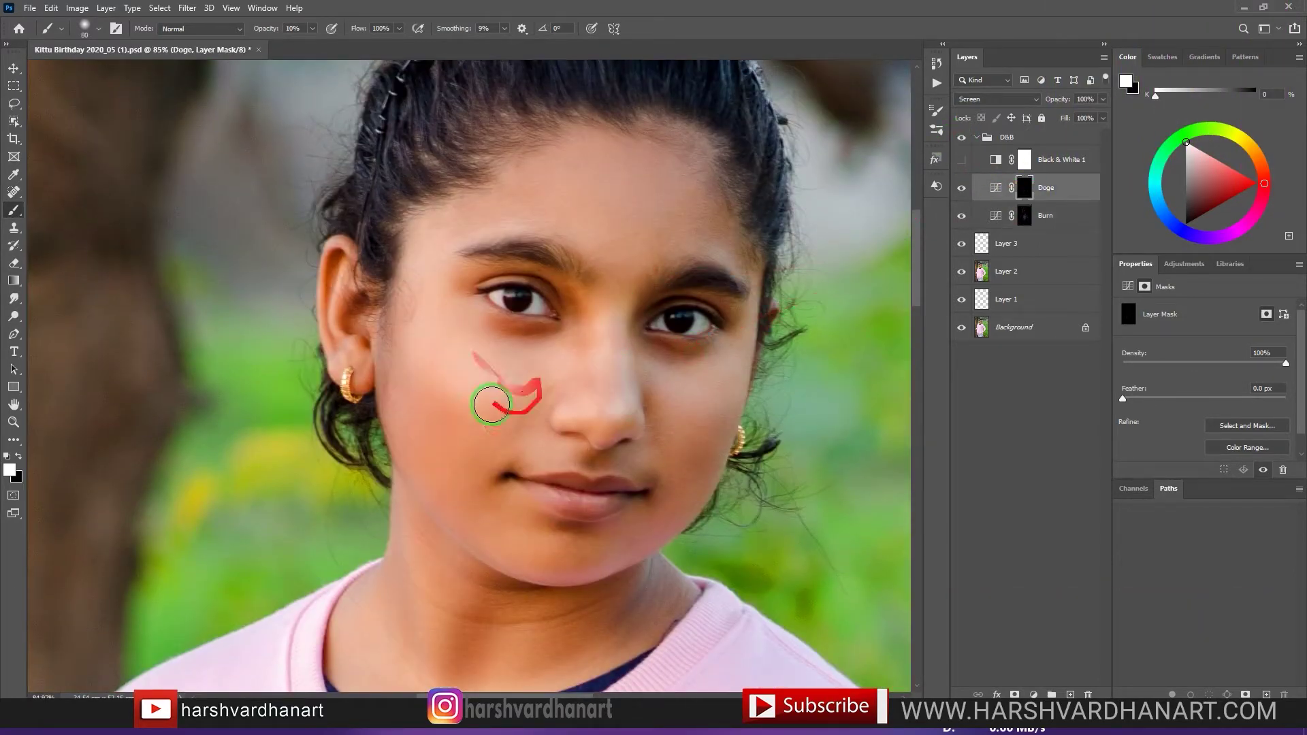
Enlarge the brush slightly and dodge the highlights on the forehead, other cheek and chin.
{"action": "key", "text": "bracketright"}
{"action": "left_click_drag", "start_coordinate": [592, 204], "coordinate": [637, 146]}
{"action": "left_click_drag", "start_coordinate": [686, 329], "coordinate": [708, 395]}
{"action": "left_click_drag", "start_coordinate": [560, 496], "coordinate": [566, 548]}
{"action": "mouse_move", "coordinate": [560, 654]}
{"action": "left_mouse_down"}
{"action": "mouse_move", "coordinate": [486, 600]}
{"action": "mouse_move", "coordinate": [347, 256]}
{"action": "mouse_move", "coordinate": [519, 293]}
{"action": "left_mouse_up"}
Dodge the small highlights around both eyes with a much smaller brush on the Doge mask.
{"action": "scroll", "coordinate": [545, 300], "scroll_direction": "up", "scroll_amount": 5}
{"action": "key", "text": "bracketleft"}
{"action": "key", "text": "bracketleft"}
{"action": "key", "text": "bracketleft"}
{"action": "key", "text": "bracketleft"}
{"action": "key", "text": "bracketleft"}
{"action": "key", "text": "bracketleft"}
{"action": "key", "text": "bracketleft"}
{"action": "key", "text": "bracketleft"}
{"action": "key", "text": "bracketleft"}
{"action": "left_click_drag", "start_coordinate": [436, 303], "coordinate": [487, 309]}
{"action": "left_click_drag", "start_coordinate": [783, 346], "coordinate": [614, 354]}
{"action": "mouse_move", "coordinate": [676, 362]}
{"action": "left_mouse_down"}
{"action": "mouse_move", "coordinate": [646, 368]}
{"action": "mouse_move", "coordinate": [711, 376]}
{"action": "left_mouse_up"}
{"action": "left_click_drag", "start_coordinate": [313, 340], "coordinate": [342, 315]}
{"action": "left_click_drag", "start_coordinate": [819, 314], "coordinate": [809, 397]}
Enlarge the brush and dodge the broader highlights of the portrait on the Doge mask.
{"action": "scroll", "coordinate": [819, 259], "scroll_direction": "down", "scroll_amount": 6}
{"action": "key", "text": "bracketright"}
{"action": "key", "text": "bracketright"}
{"action": "key", "text": "bracketright"}
{"action": "key", "text": "bracketright"}
{"action": "key", "text": "bracketright"}
{"action": "key", "text": "bracketright"}
{"action": "key", "text": "bracketright"}
{"action": "key", "text": "bracketright"}
{"action": "key", "text": "bracketright"}
{"action": "key", "text": "bracketright"}
{"action": "key", "text": "bracketright"}
{"action": "key", "text": "bracketright"}
{"action": "key", "text": "bracketright"}
{"action": "left_click_drag", "start_coordinate": [640, 163], "coordinate": [708, 162]}
{"action": "left_click_drag", "start_coordinate": [748, 416], "coordinate": [791, 393]}
Set the D&B group's opacity to 62% and toggle its visibility to compare the portrait before and after.
{"action": "scroll", "coordinate": [791, 393], "scroll_direction": "down", "scroll_amount": 2}
{"action": "left_click", "coordinate": [961, 140]}
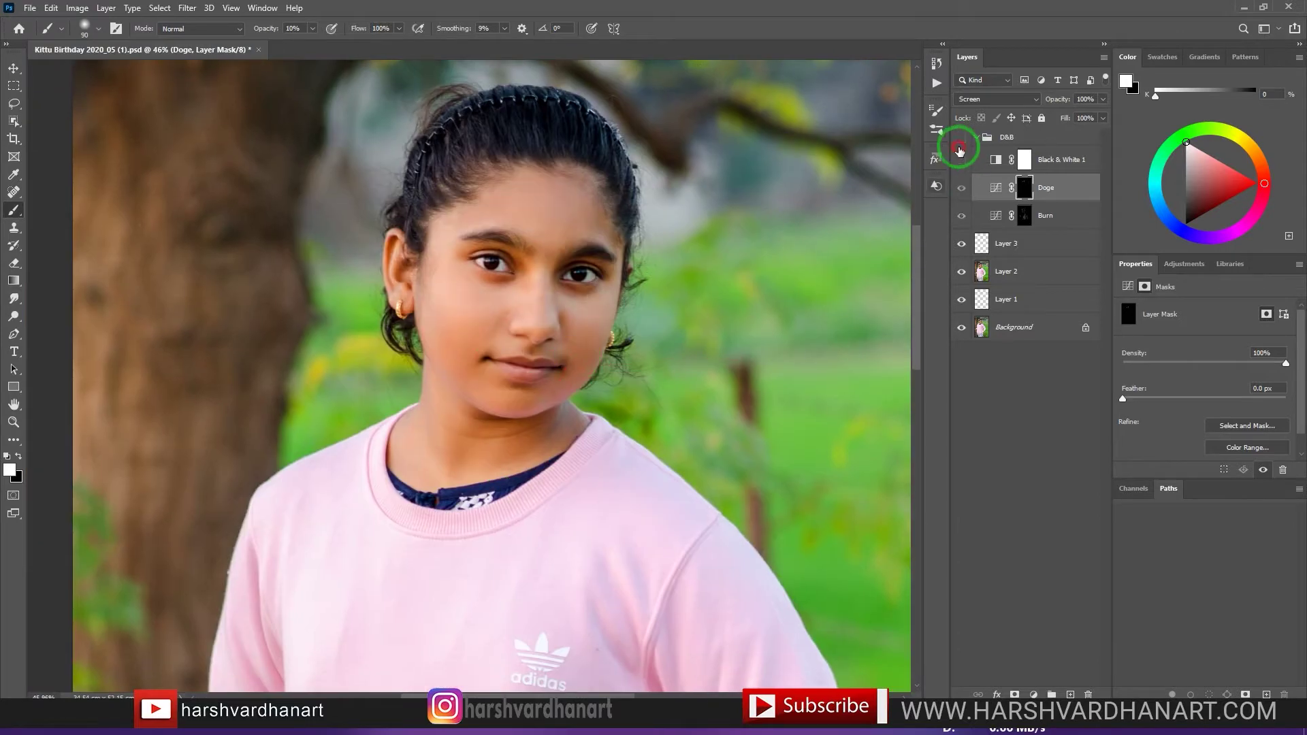
{"action": "left_click", "coordinate": [974, 141]}
{"action": "left_click", "coordinate": [966, 141]}
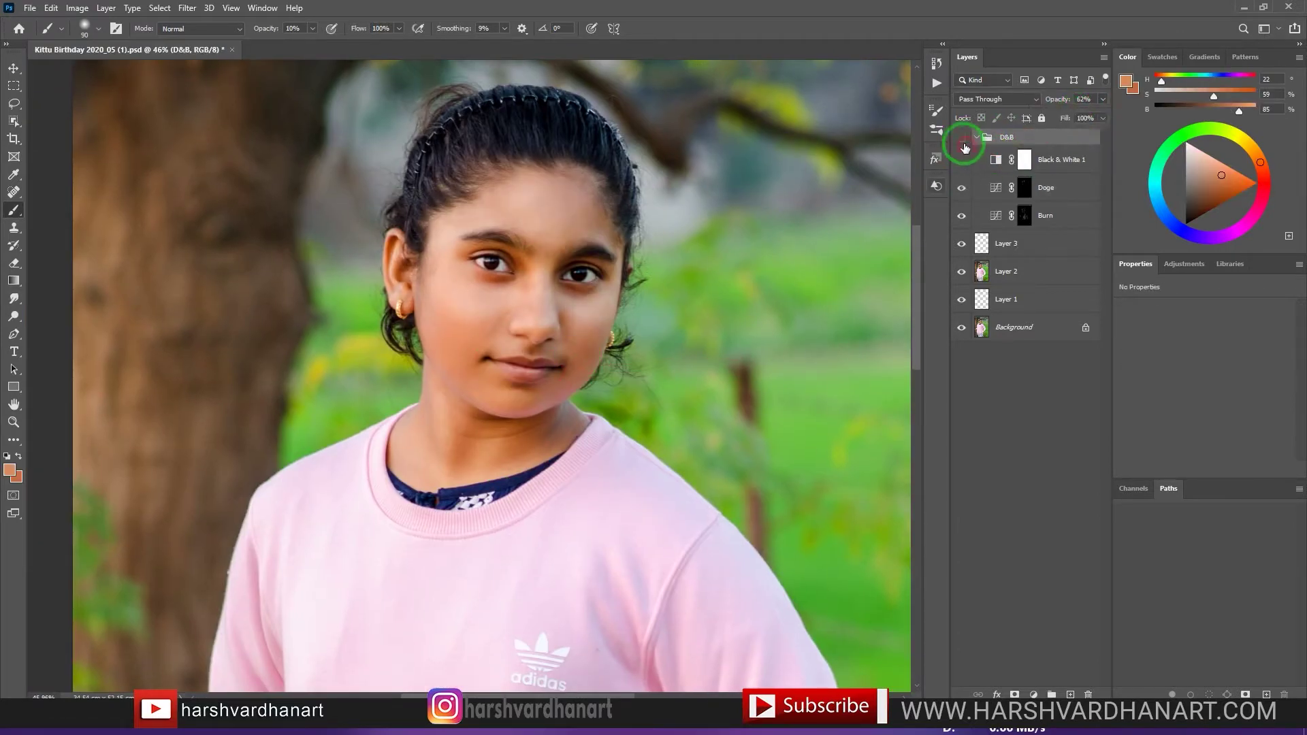
Blur the Doge layer mask and apply the same blur filter to the Burn layer mask.
{"action": "left_click", "coordinate": [1024, 187]}
{"action": "left_click", "coordinate": [187, 8]}
{"action": "mouse_move", "coordinate": [205, 178]}
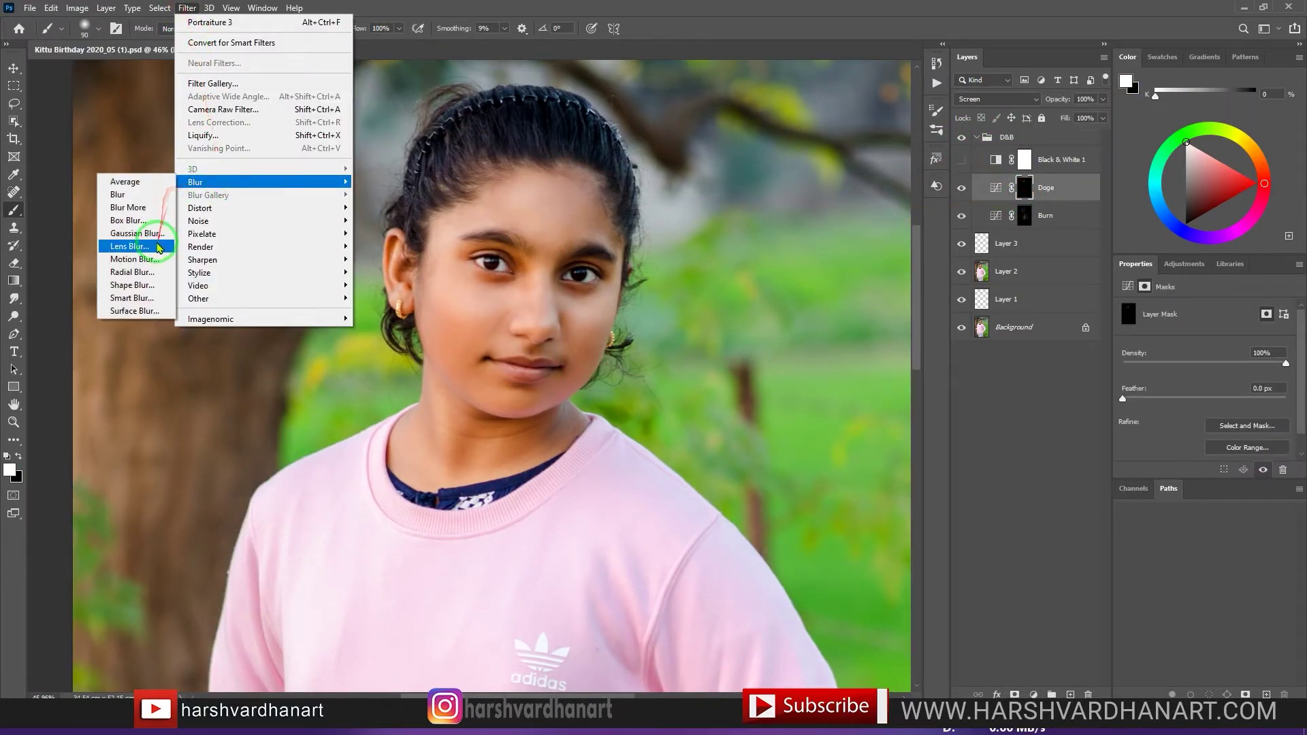
{"action": "left_click", "coordinate": [138, 255]}
{"action": "left_click", "coordinate": [1101, 183]}
{"action": "left_click", "coordinate": [1025, 215]}
{"action": "left_click", "coordinate": [188, 8]}
{"action": "left_click", "coordinate": [205, 19]}
Dodge the irises and whites of both eyes on the Doge layer mask with a small brush of size 10.
{"action": "left_click", "coordinate": [1024, 188]}
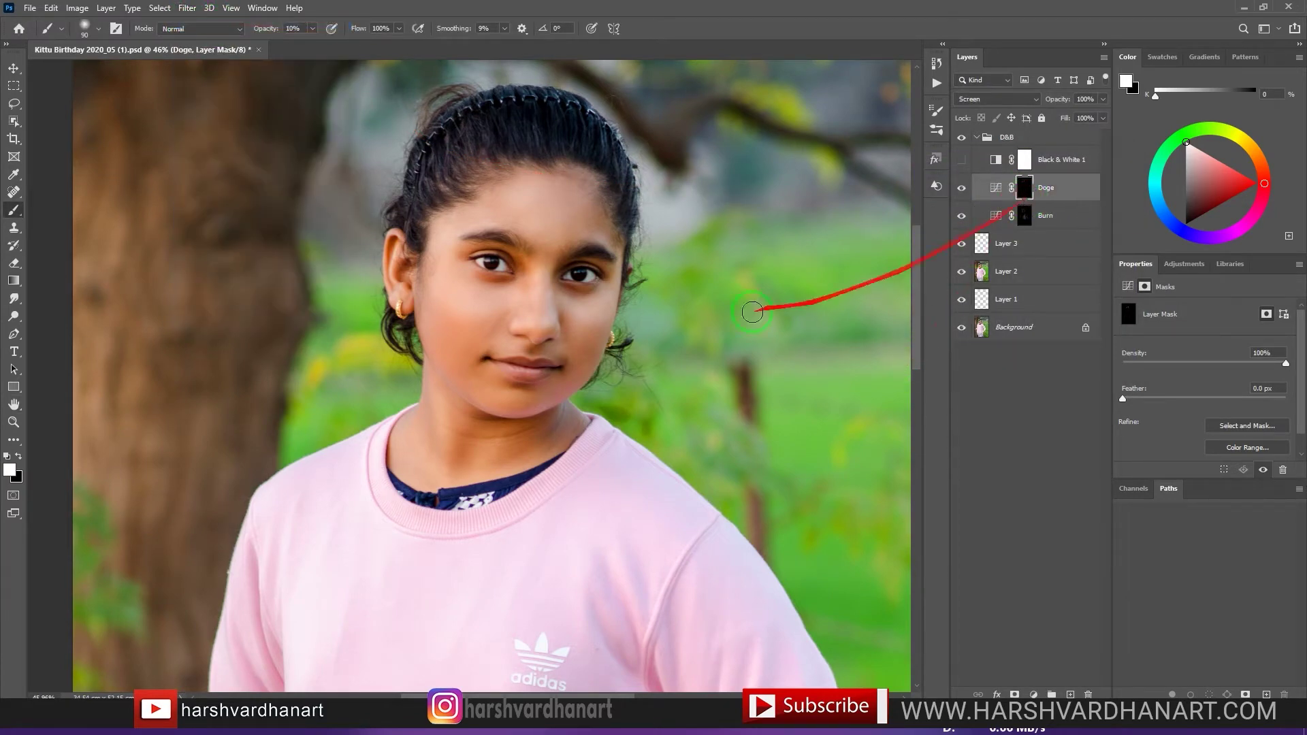
{"action": "scroll", "coordinate": [492, 263], "scroll_direction": "up", "scroll_amount": 10}
{"action": "key", "text": "["}
{"action": "key", "text": "["}
{"action": "key", "text": "["}
{"action": "key", "text": "["}
{"action": "key", "text": "["}
{"action": "key", "text": "["}
{"action": "key", "text": "["}
{"action": "key", "text": "["}
{"action": "left_click_drag", "start_coordinate": [508, 333], "coordinate": [538, 326]}
{"action": "left_click_drag", "start_coordinate": [648, 350], "coordinate": [142, 302]}
{"action": "mouse_move", "coordinate": [543, 359]}
{"action": "left_mouse_down"}
{"action": "mouse_move", "coordinate": [528, 321]}
{"action": "mouse_move", "coordinate": [567, 344]}
{"action": "left_mouse_up"}
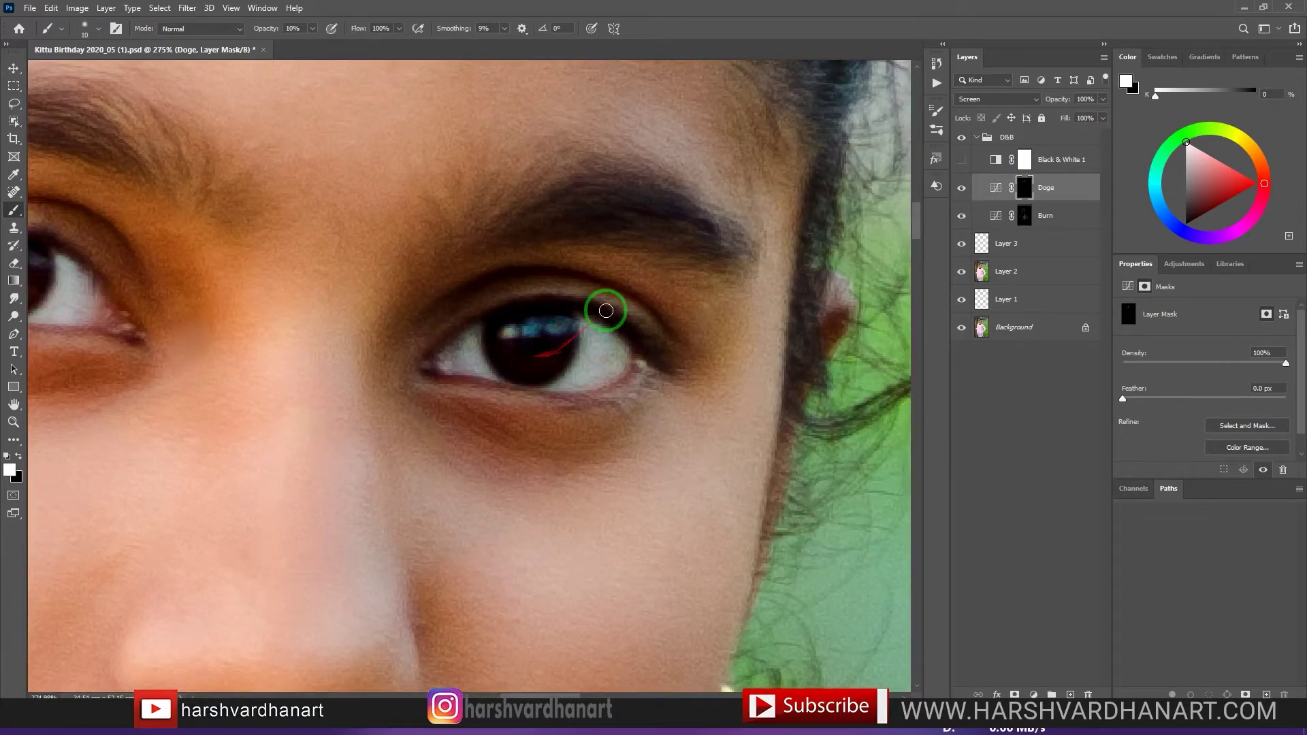
{"action": "scroll", "coordinate": [567, 345], "scroll_direction": "down", "scroll_amount": 10}
{"action": "scroll", "coordinate": [545, 377], "scroll_direction": "up", "scroll_amount": 4}
{"action": "left_click_drag", "start_coordinate": [502, 181], "coordinate": [569, 449]}
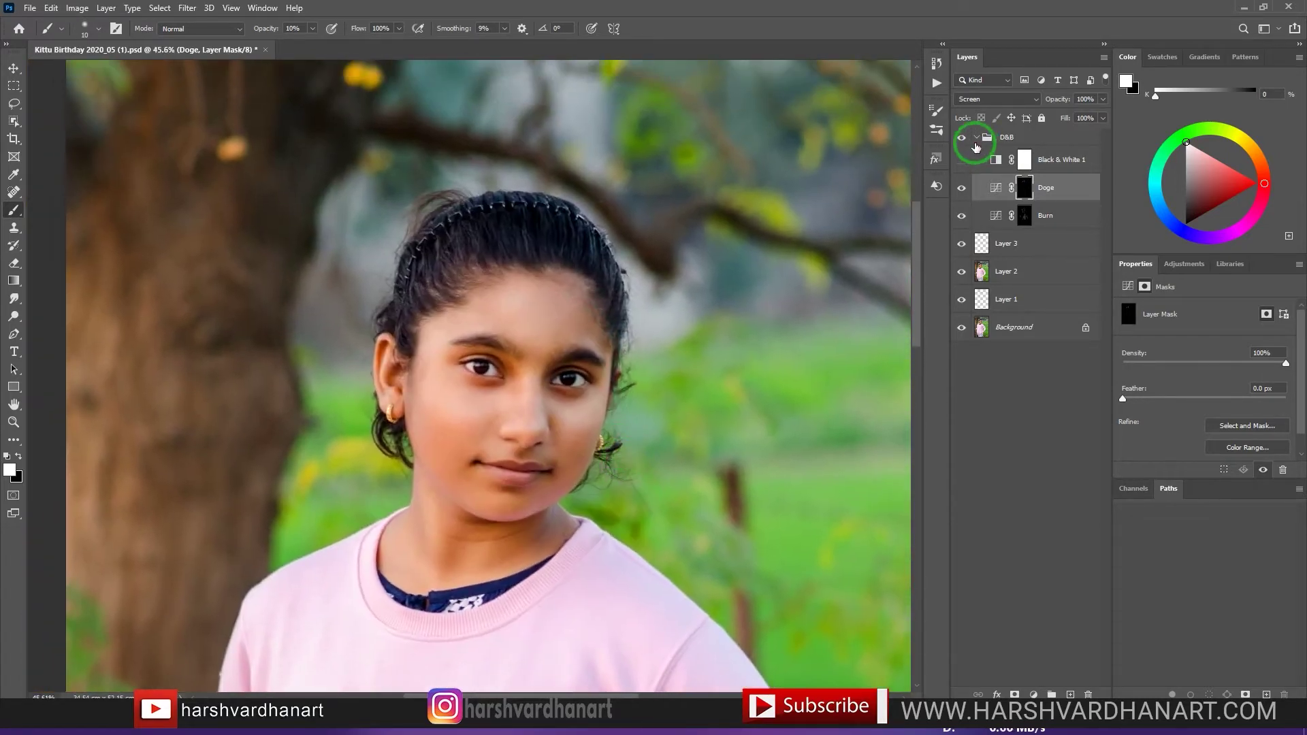
Add a new layer above the D&B group, set it to Soft Light and choose a saturated red foreground colour.
{"action": "left_click", "coordinate": [978, 139]}
{"action": "left_click", "coordinate": [1070, 693]}
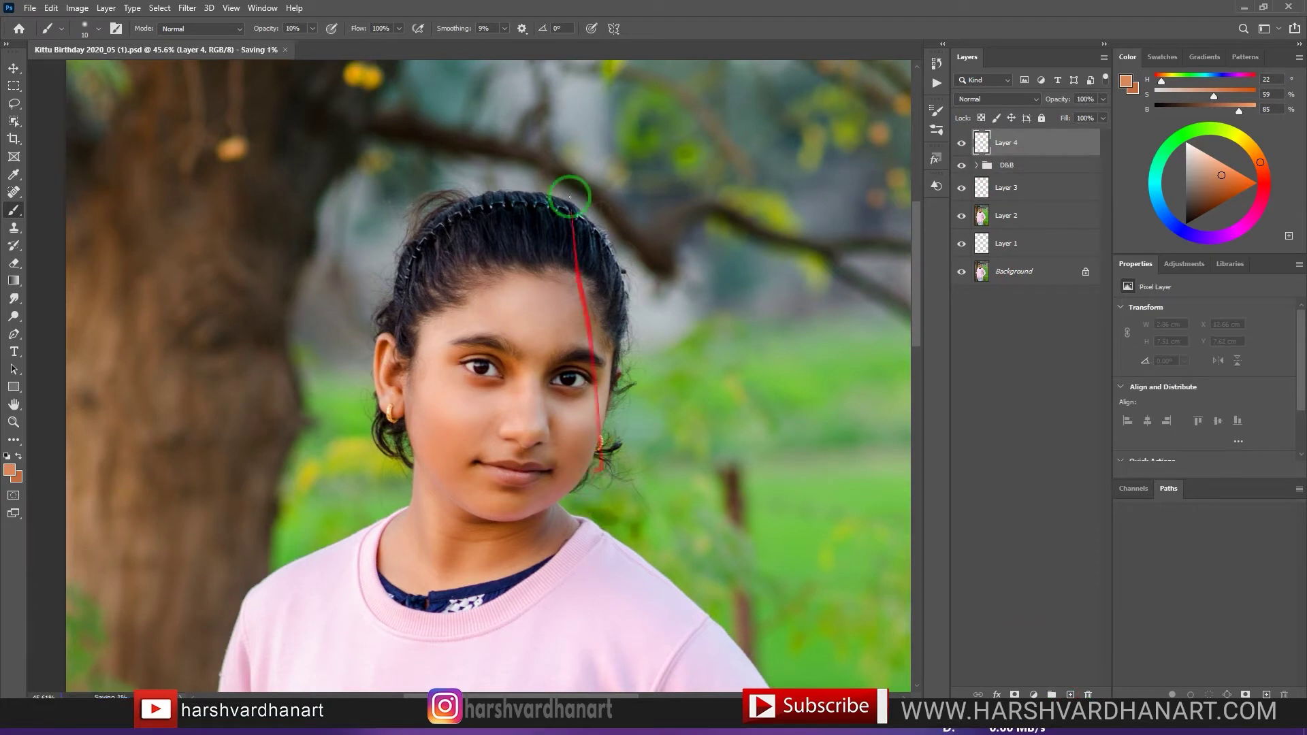
{"action": "scroll", "coordinate": [439, 441], "scroll_direction": "up", "scroll_amount": 4}
{"action": "left_click", "coordinate": [1261, 185]}
{"action": "left_click", "coordinate": [1245, 181]}
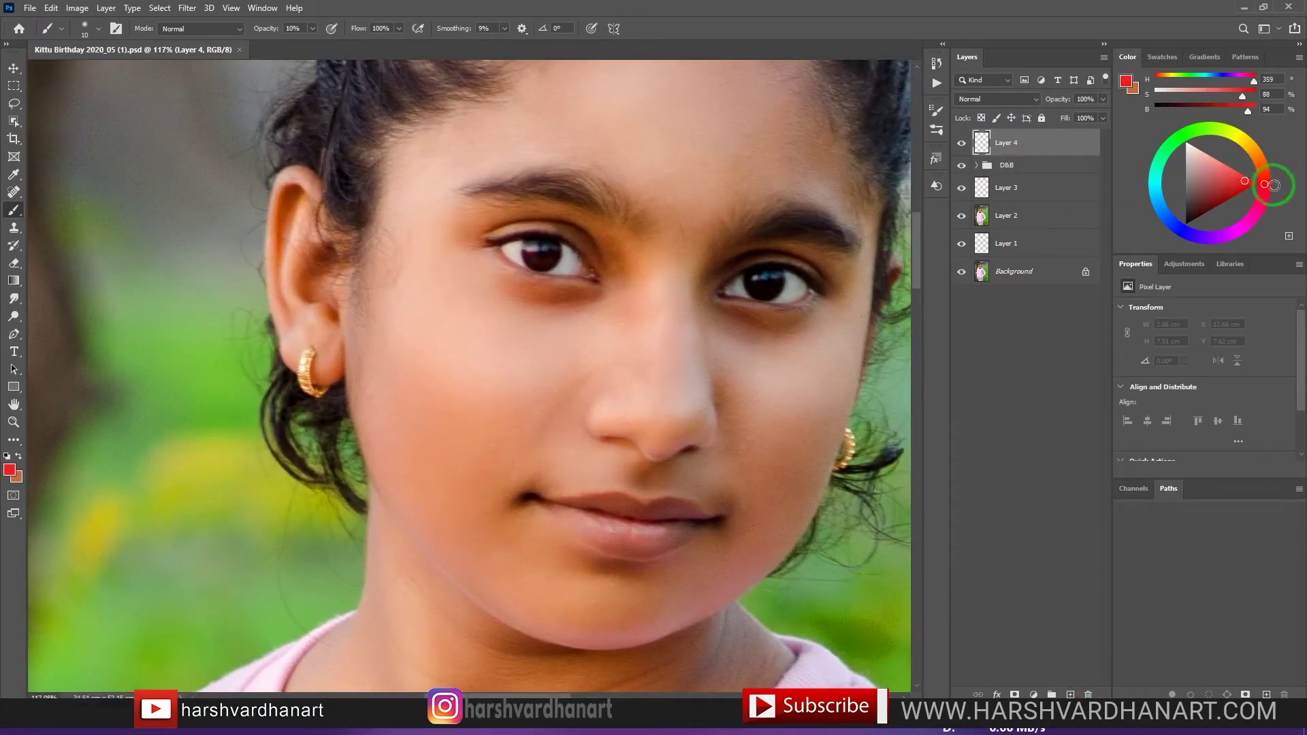
{"action": "left_click_drag", "start_coordinate": [1267, 176], "coordinate": [1267, 191]}
{"action": "left_click", "coordinate": [998, 98]}
{"action": "left_click", "coordinate": [980, 219]}
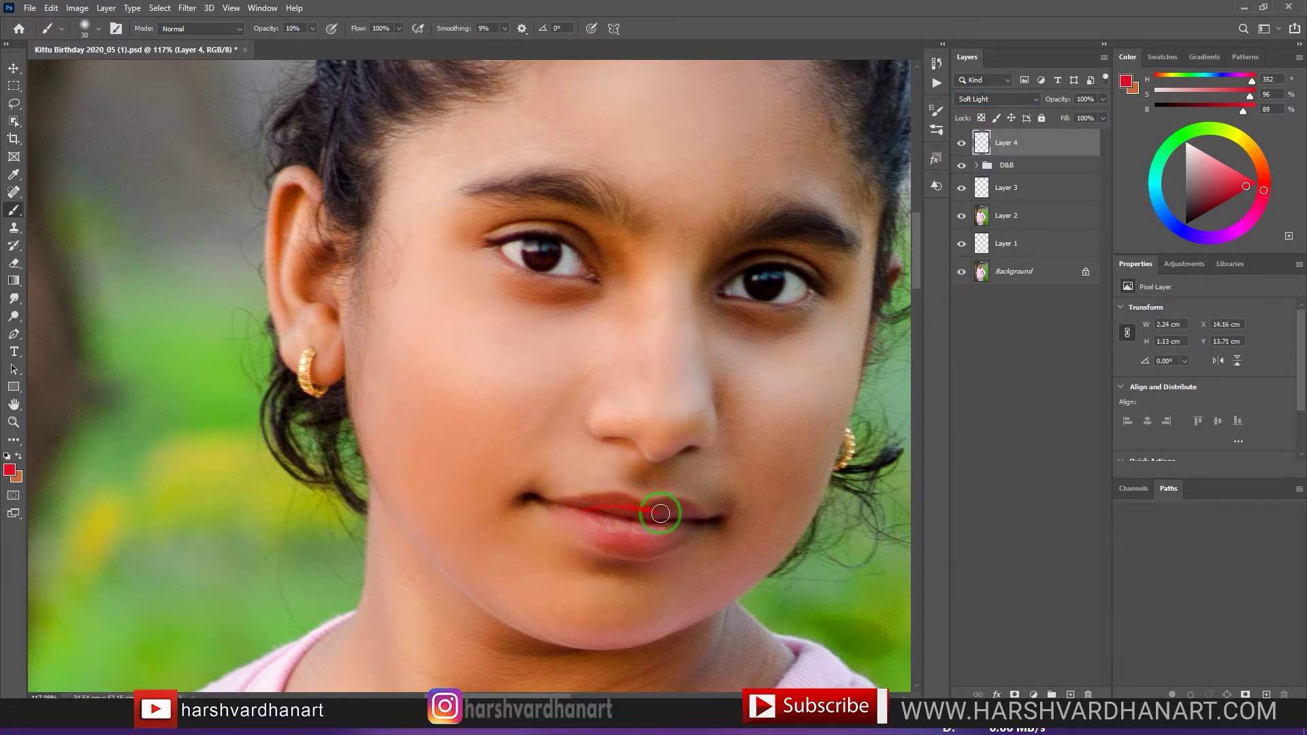
Paint red blush over both cheeks and the tip of the nose on the Soft Light layer with an enlarged brush.
{"action": "key", "text": "bracketright"}
{"action": "key", "text": "bracketright"}
{"action": "key", "text": "bracketright"}
{"action": "key", "text": "bracketright"}
{"action": "key", "text": "bracketright"}
{"action": "key", "text": "bracketright"}
{"action": "key", "text": "bracketright"}
{"action": "key", "text": "bracketright"}
{"action": "key", "text": "bracketright"}
{"action": "left_click_drag", "start_coordinate": [427, 362], "coordinate": [480, 435]}
{"action": "key", "text": "bracketleft"}
{"action": "key", "text": "bracketleft"}
{"action": "key", "text": "bracketleft"}
{"action": "key", "text": "bracketleft"}
{"action": "left_click_drag", "start_coordinate": [779, 469], "coordinate": [811, 446]}
{"action": "mouse_move", "coordinate": [671, 425]}
{"action": "left_mouse_down"}
{"action": "mouse_move", "coordinate": [671, 358]}
{"action": "mouse_move", "coordinate": [680, 427]}
{"action": "left_mouse_up"}
Tint the forehead with the same red and set the blush layer's opacity to 82%.
{"action": "left_click_drag", "start_coordinate": [687, 218], "coordinate": [643, 398]}
{"action": "left_click_drag", "start_coordinate": [598, 269], "coordinate": [595, 283]}
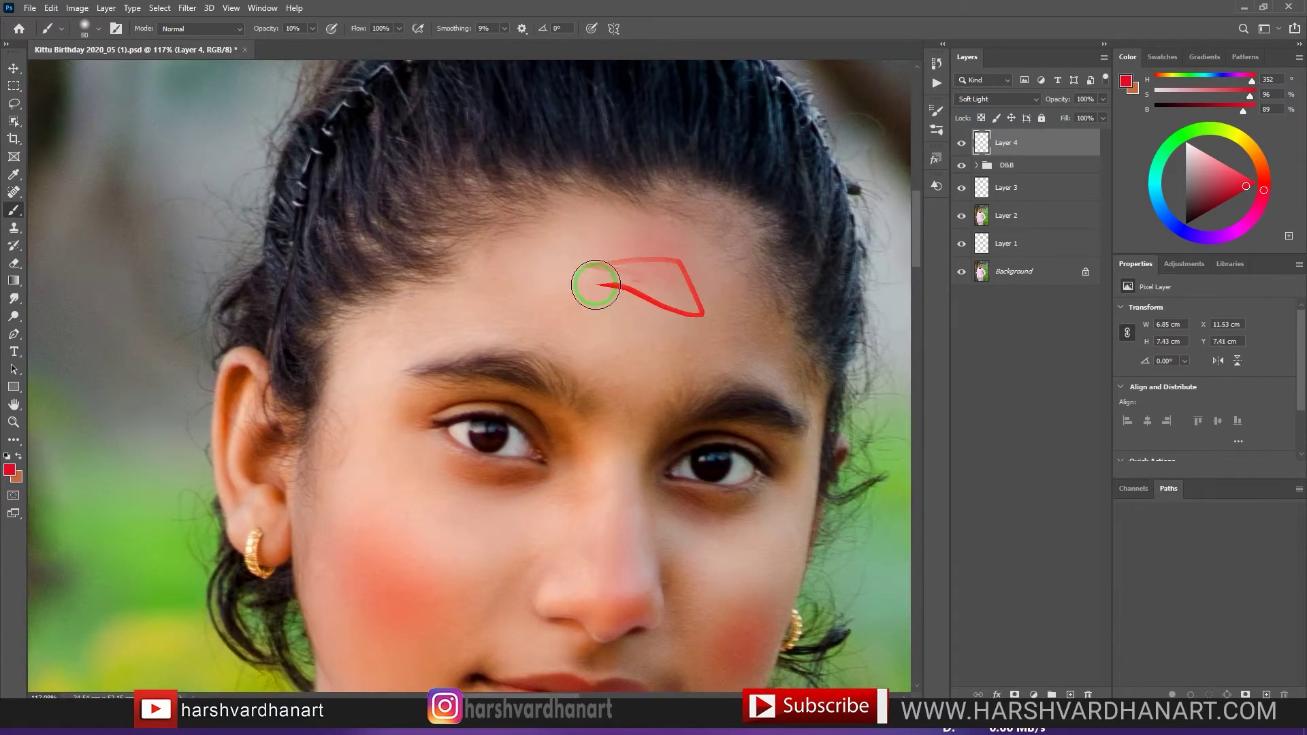
{"action": "left_click_drag", "start_coordinate": [745, 296], "coordinate": [684, 329]}
{"action": "left_click_drag", "start_coordinate": [770, 470], "coordinate": [709, 447]}
{"action": "left_click_drag", "start_coordinate": [643, 300], "coordinate": [708, 292]}
{"action": "left_click_drag", "start_coordinate": [701, 189], "coordinate": [689, 274]}
{"action": "left_click", "coordinate": [1103, 99]}
{"action": "left_click_drag", "start_coordinate": [1103, 115], "coordinate": [1091, 119]}
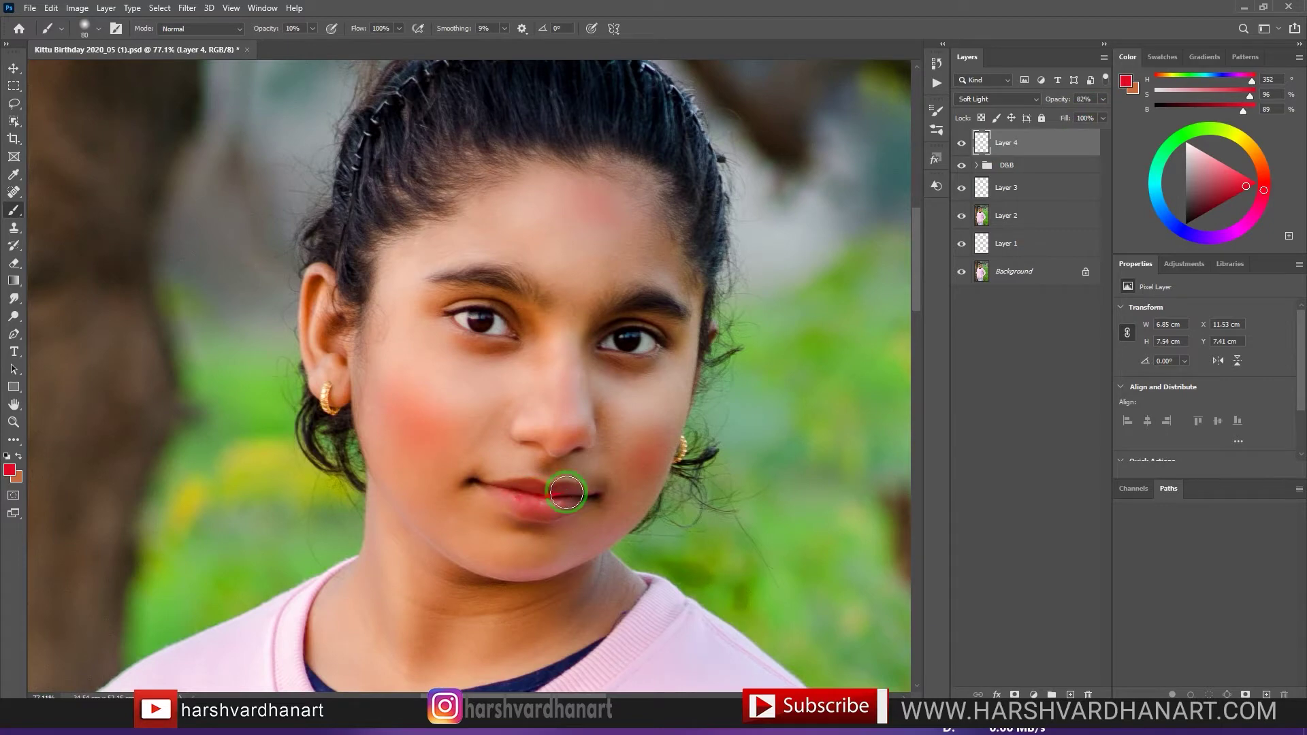
Erase the excess red tint on the forehead with a large eraser.
{"action": "left_click_drag", "start_coordinate": [715, 436], "coordinate": [677, 440]}
{"action": "left_click_drag", "start_coordinate": [717, 540], "coordinate": [587, 389]}
{"action": "left_click_drag", "start_coordinate": [587, 292], "coordinate": [664, 282]}
{"action": "key", "text": "e"}
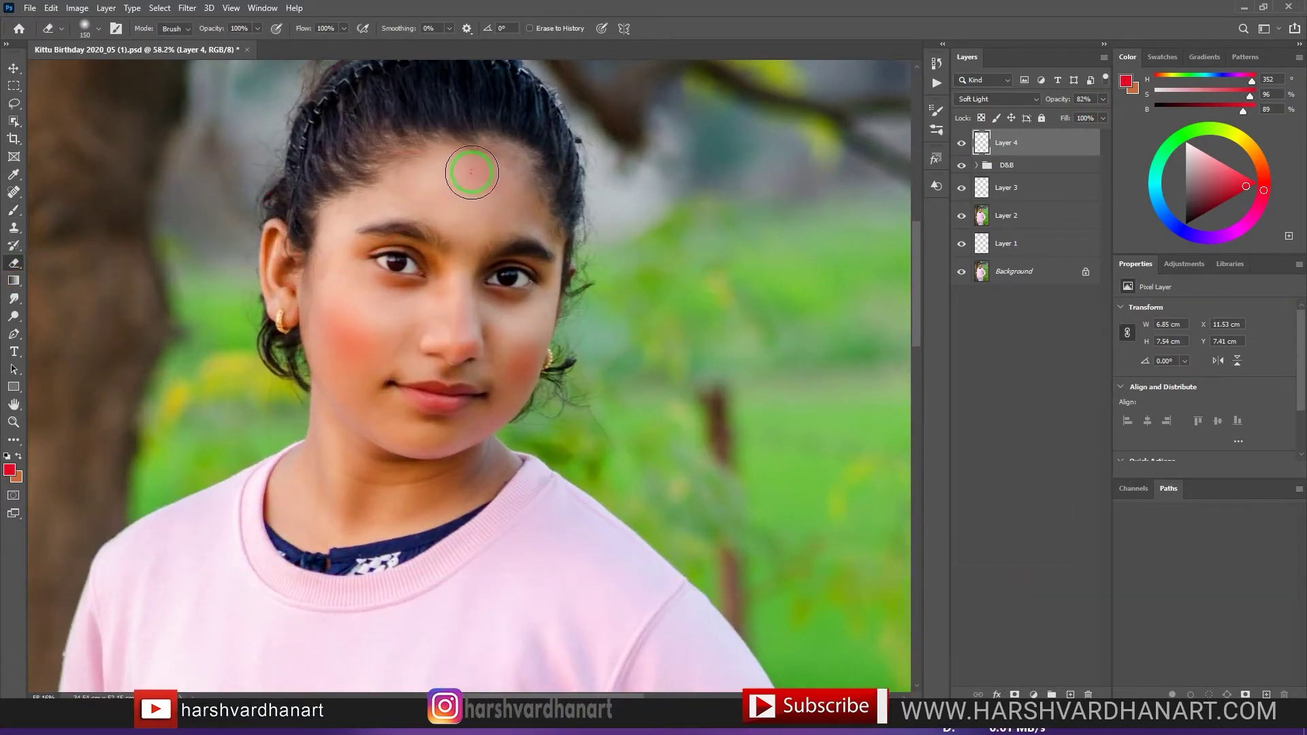
{"action": "mouse_move", "coordinate": [691, 328]}
{"action": "left_mouse_down"}
{"action": "mouse_move", "coordinate": [709, 327]}
{"action": "mouse_move", "coordinate": [686, 341]}
{"action": "left_mouse_up"}
{"action": "left_click_drag", "start_coordinate": [502, 275], "coordinate": [522, 275]}
{"action": "left_click_drag", "start_coordinate": [439, 288], "coordinate": [516, 297]}
Add a new layer and set the Clone Stamp to 10% opacity, a smaller tip and sampling from all layers.
{"action": "left_click", "coordinate": [1071, 694]}
{"action": "left_click_drag", "start_coordinate": [387, 269], "coordinate": [480, 276]}
{"action": "left_click", "coordinate": [17, 230]}
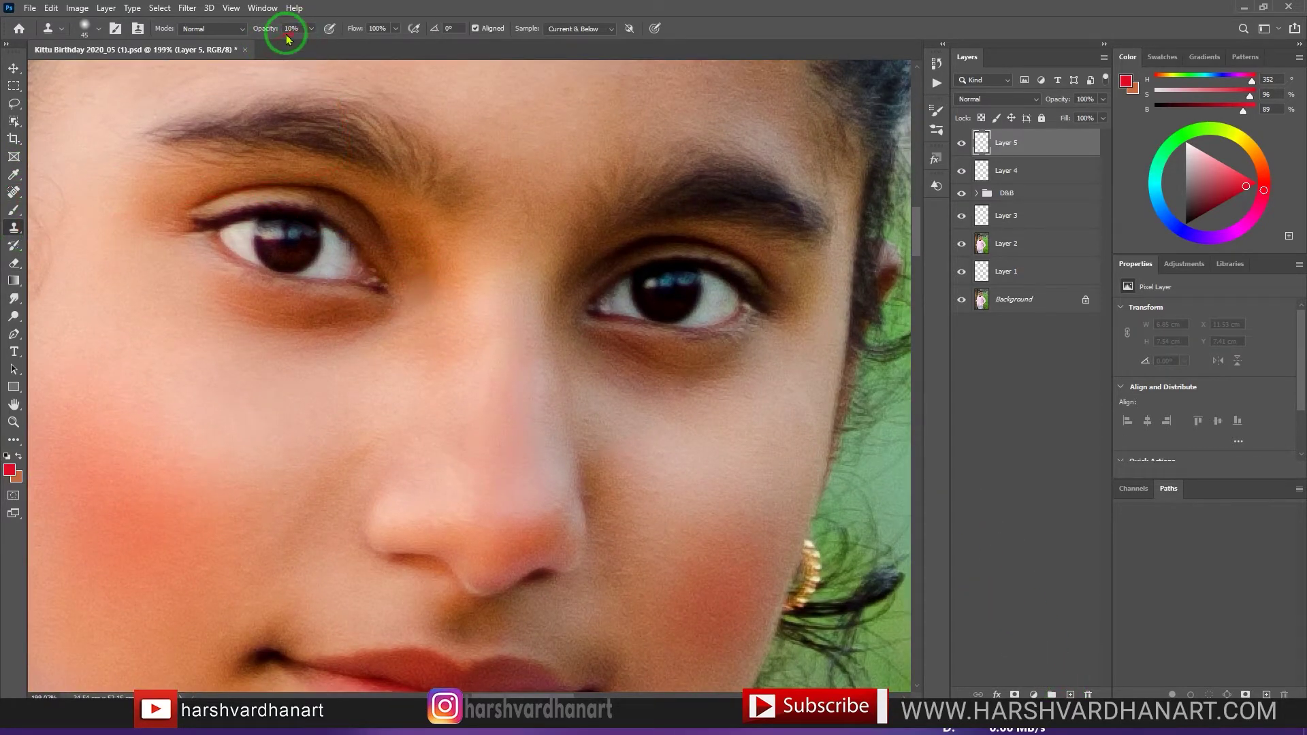
{"action": "key", "text": "bracketleft"}
{"action": "key", "text": "bracketleft"}
{"action": "key", "text": "bracketleft"}
{"action": "key", "text": "bracketleft"}
{"action": "key", "text": "bracketleft"}
{"action": "key", "text": "bracketleft"}
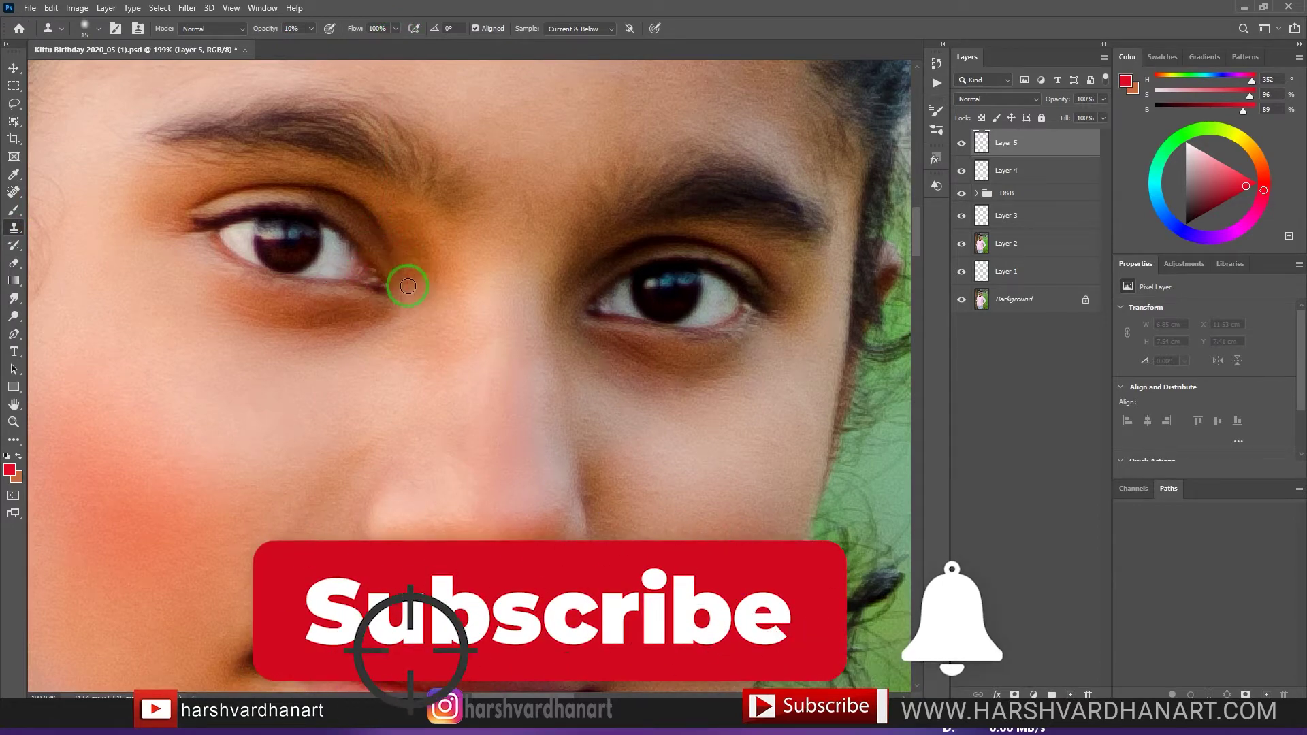
{"action": "left_click", "coordinate": [579, 29]}
{"action": "left_click", "coordinate": [567, 54]}
Clone clean skin over the inner eye corners and nose bridge, and set the Clone Stamp mode to Lighten.
{"action": "left_click", "coordinate": [410, 239], "text": "alt"}
{"action": "left_click_drag", "start_coordinate": [417, 268], "coordinate": [411, 301]}
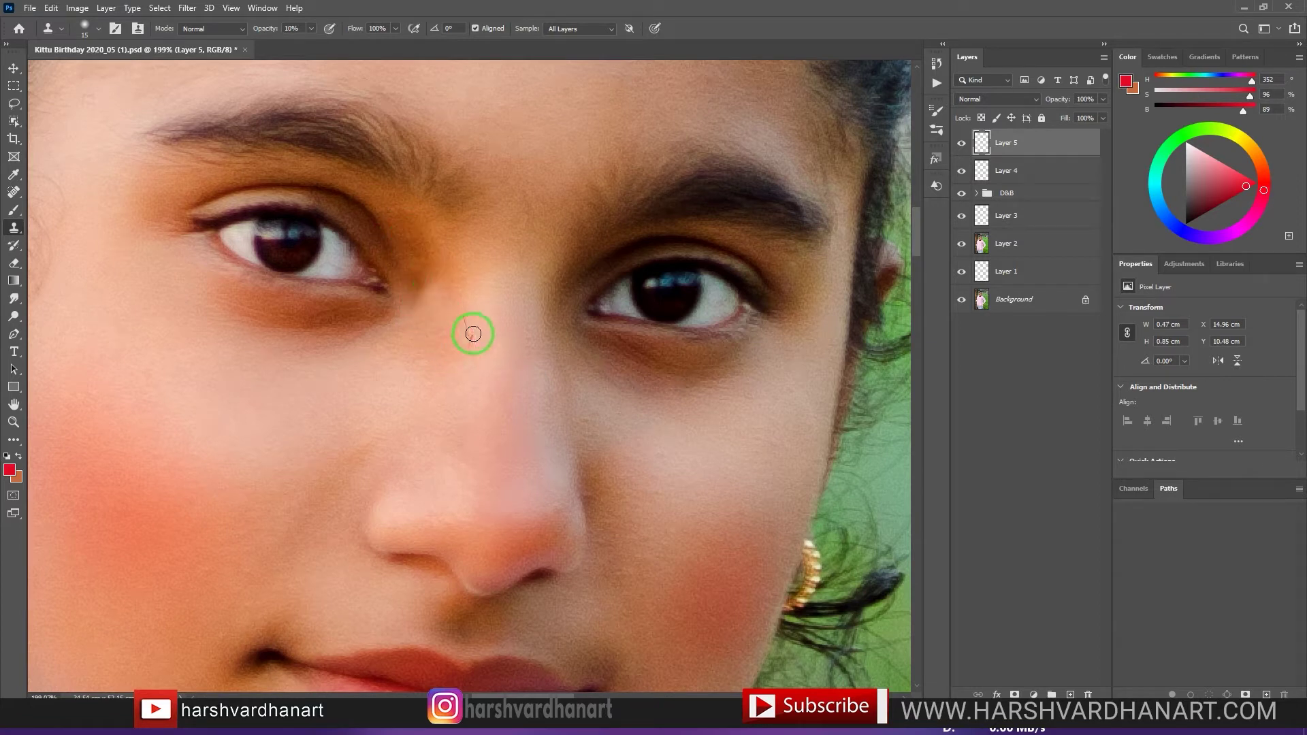
{"action": "left_click_drag", "start_coordinate": [423, 273], "coordinate": [425, 314]}
{"action": "mouse_move", "coordinate": [542, 289]}
{"action": "left_mouse_down"}
{"action": "mouse_move", "coordinate": [551, 304]}
{"action": "mouse_move", "coordinate": [519, 324]}
{"action": "mouse_move", "coordinate": [470, 321]}
{"action": "left_mouse_up"}
{"action": "left_click", "coordinate": [1050, 385]}
{"action": "key", "text": "ctrl+space"}
{"action": "left_click_drag", "start_coordinate": [611, 334], "coordinate": [553, 346]}
{"action": "left_click_drag", "start_coordinate": [650, 388], "coordinate": [609, 375]}
{"action": "left_click_drag", "start_coordinate": [566, 330], "coordinate": [630, 323]}
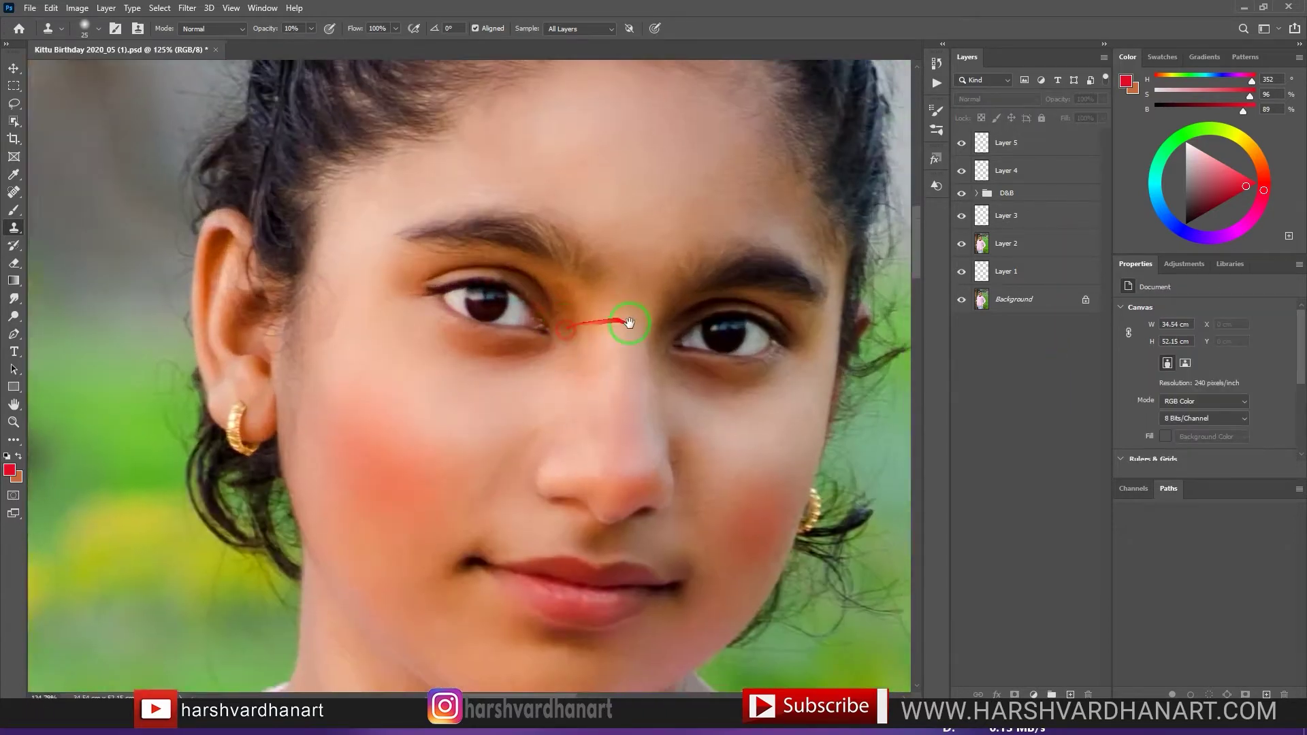
{"action": "left_click", "coordinate": [212, 29]}
{"action": "left_click", "coordinate": [204, 131]}
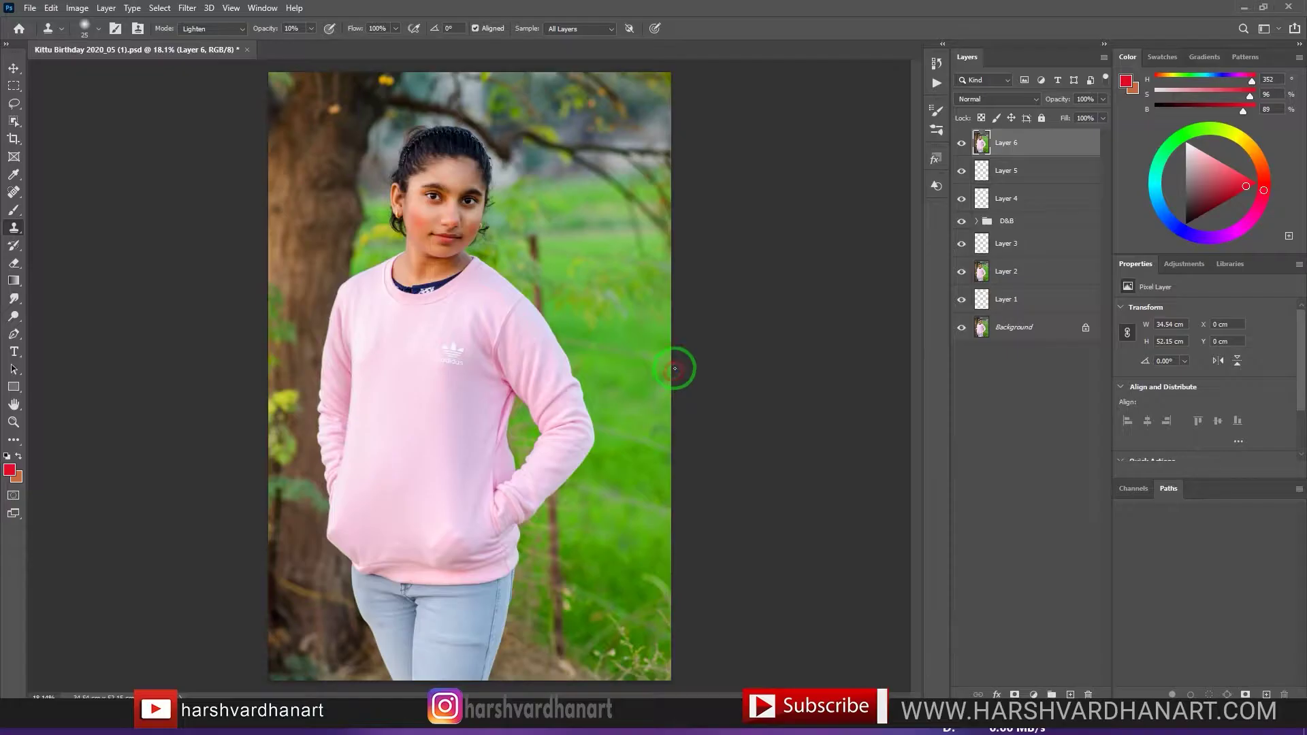
Duplicate the merged Layer 6 and draw a loose lasso selection around the whole girl.
{"action": "key", "text": "ctrl+j"}
{"action": "key", "text": "l"}
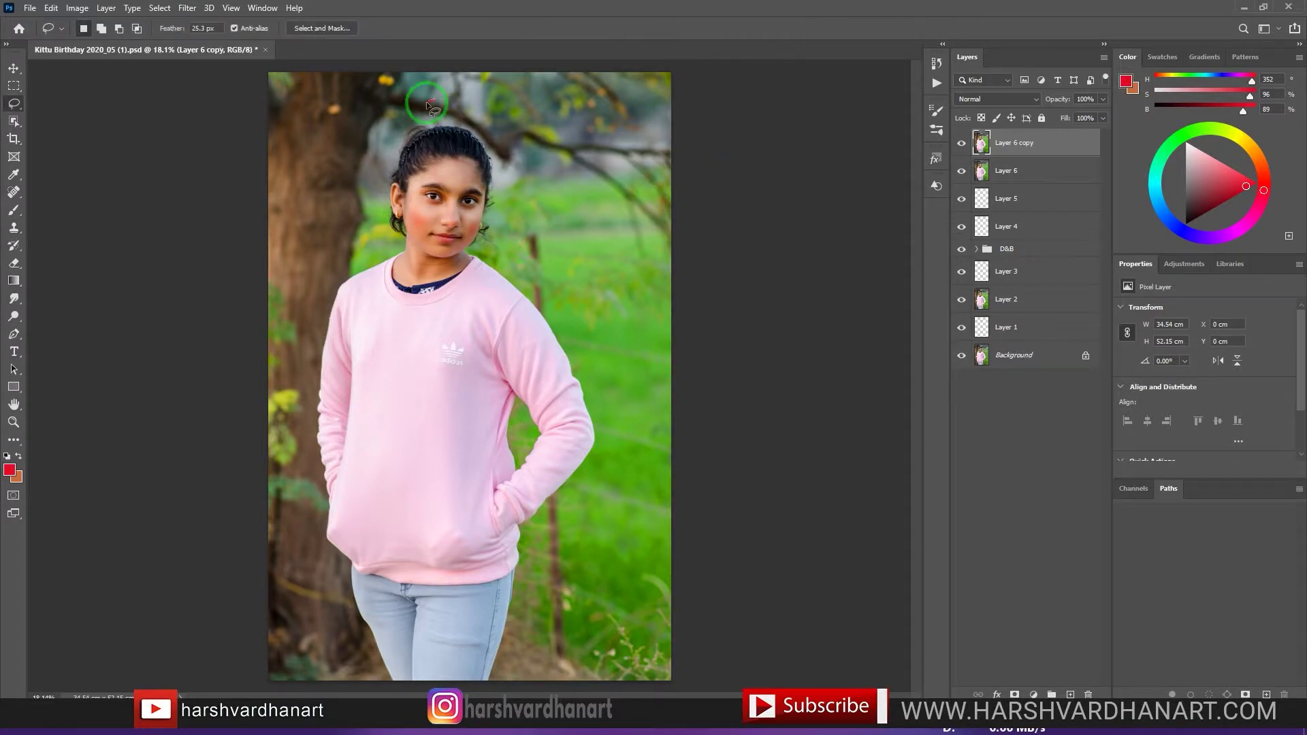
{"action": "left_click_drag", "start_coordinate": [494, 140], "coordinate": [435, 101]}
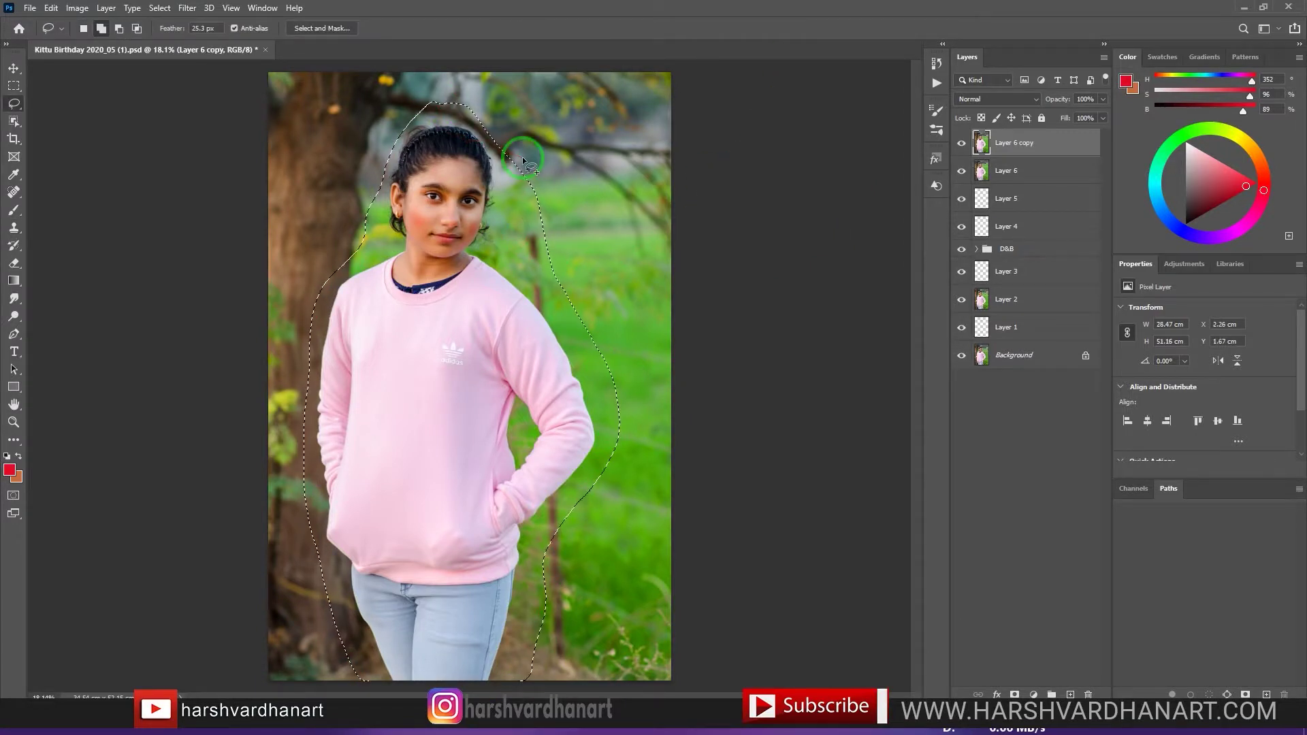
Fill the selected area of Layer 6 copy with content-aware background so that the girl is removed.
{"action": "key", "text": "shift+F5"}
{"action": "left_click", "coordinate": [671, 188]}
{"action": "left_click", "coordinate": [664, 249]}
{"action": "left_click", "coordinate": [736, 190]}
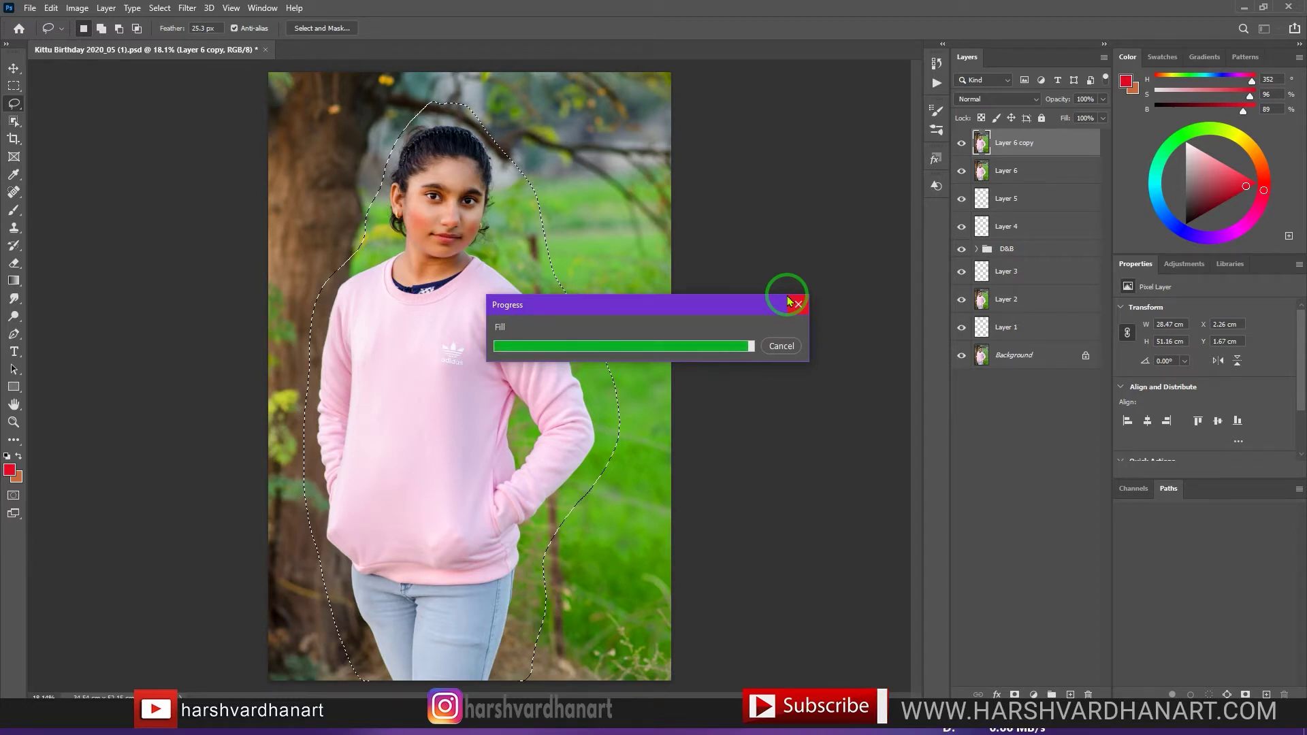
{"action": "left_click", "coordinate": [631, 305]}
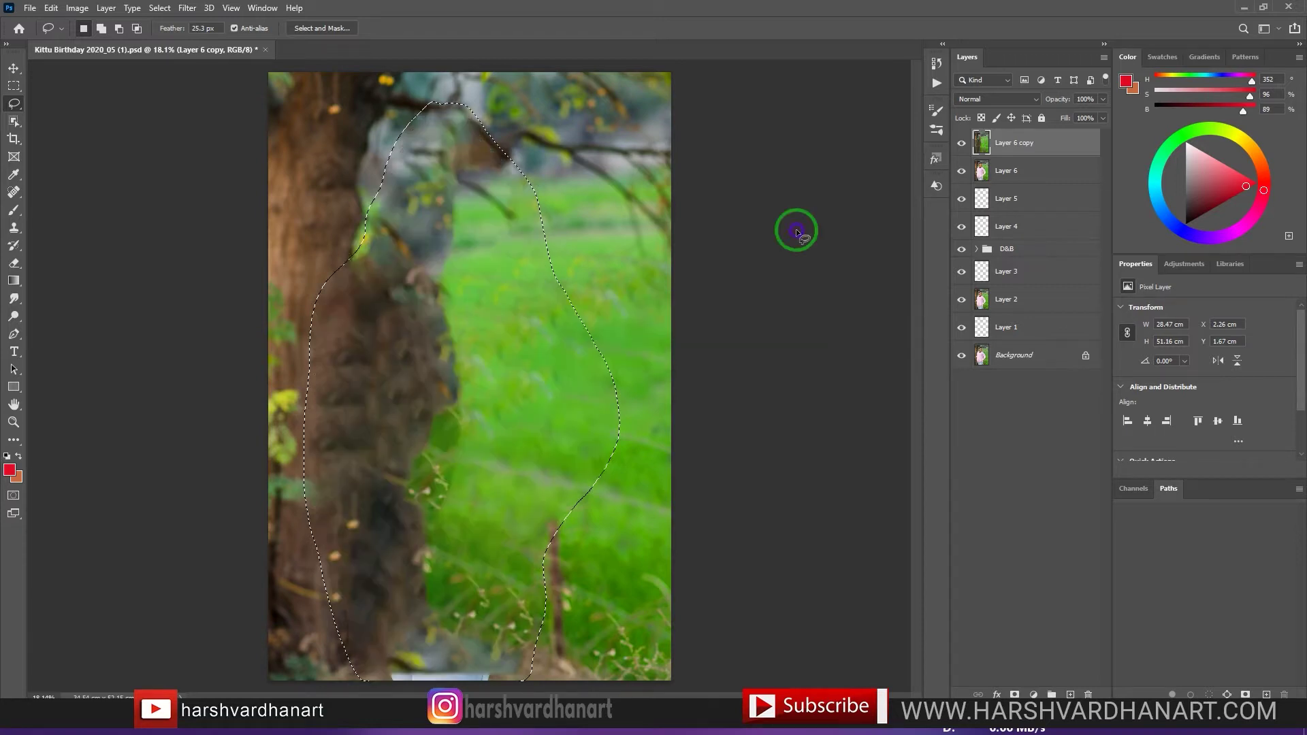
Hide the filled background layer, select the girl on Layer 6 by object selection and output her as a masked layer copy.
{"action": "left_click", "coordinate": [962, 143]}
{"action": "key", "text": "ctrl+0"}
{"action": "left_click", "coordinate": [1008, 170]}
{"action": "left_click", "coordinate": [14, 121]}
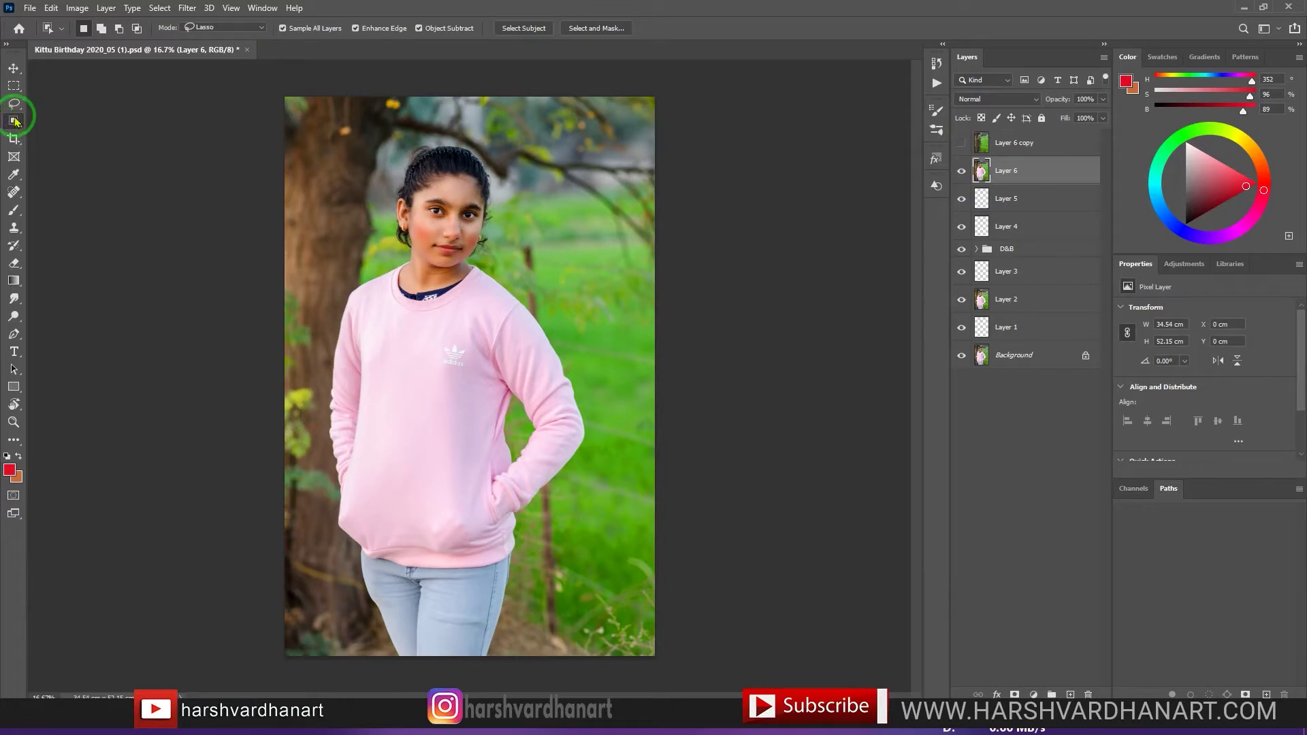
{"action": "mouse_move", "coordinate": [423, 125]}
{"action": "left_mouse_down"}
{"action": "mouse_move", "coordinate": [358, 162]}
{"action": "mouse_move", "coordinate": [375, 652]}
{"action": "left_mouse_up"}
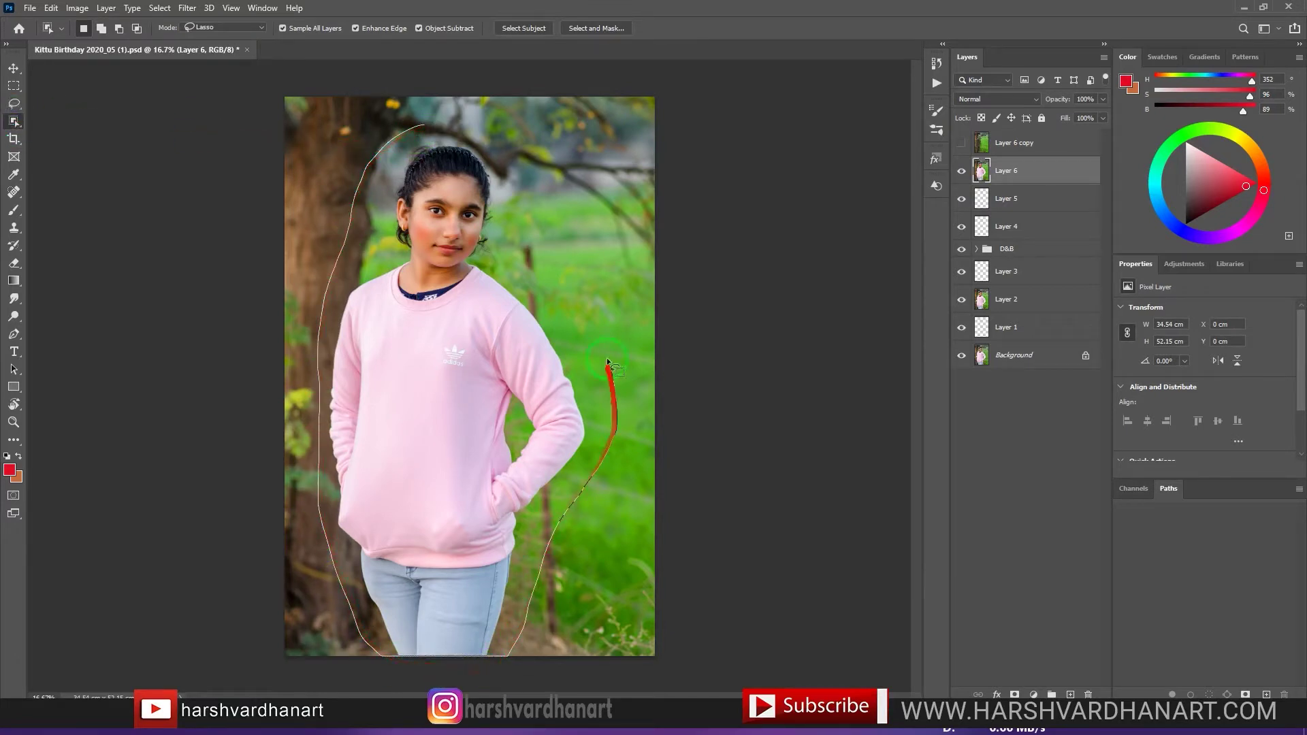
{"action": "left_click_drag", "start_coordinate": [439, 116], "coordinate": [440, 118]}
{"action": "left_click", "coordinate": [597, 28]}
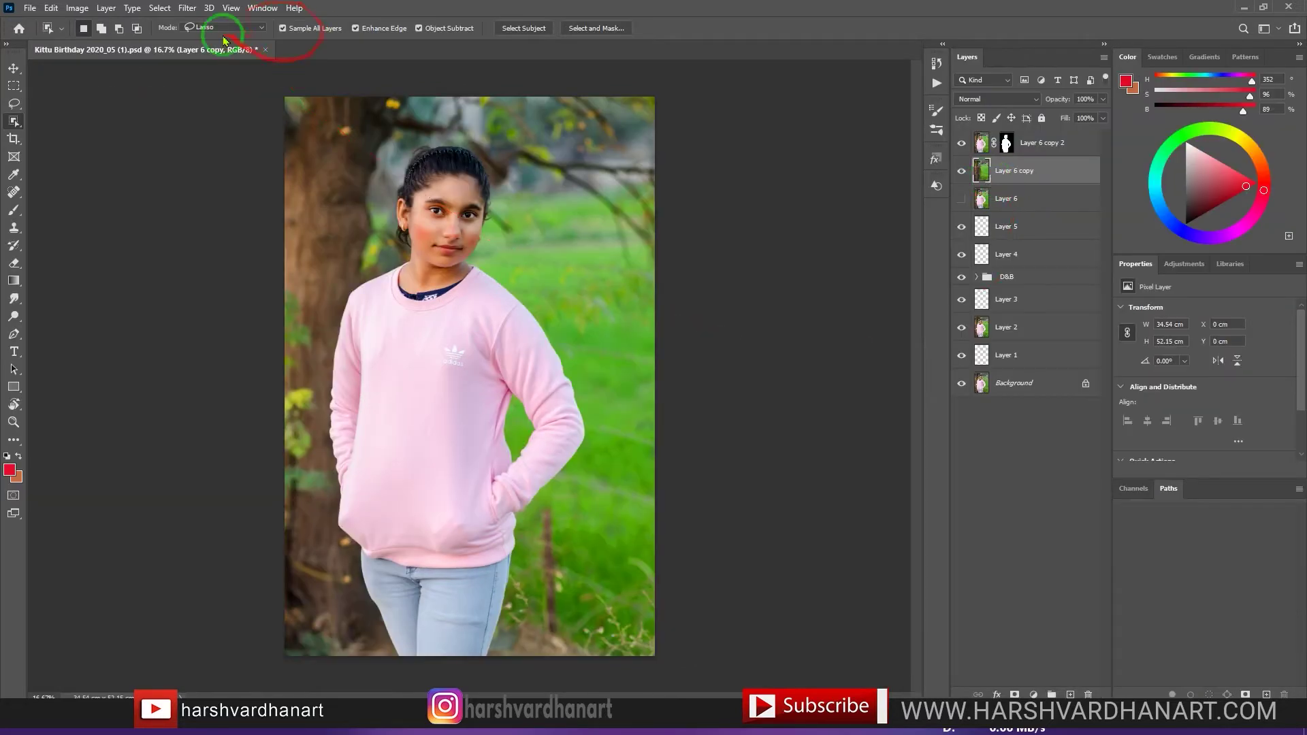
Start a Field Blur on the girl-free background layer and set its blur to 50 px.
{"action": "left_click", "coordinate": [187, 8]}
{"action": "key", "text": "Escape"}
{"action": "left_click", "coordinate": [52, 8]}
{"action": "key", "text": "Escape"}
{"action": "left_click", "coordinate": [188, 8]}
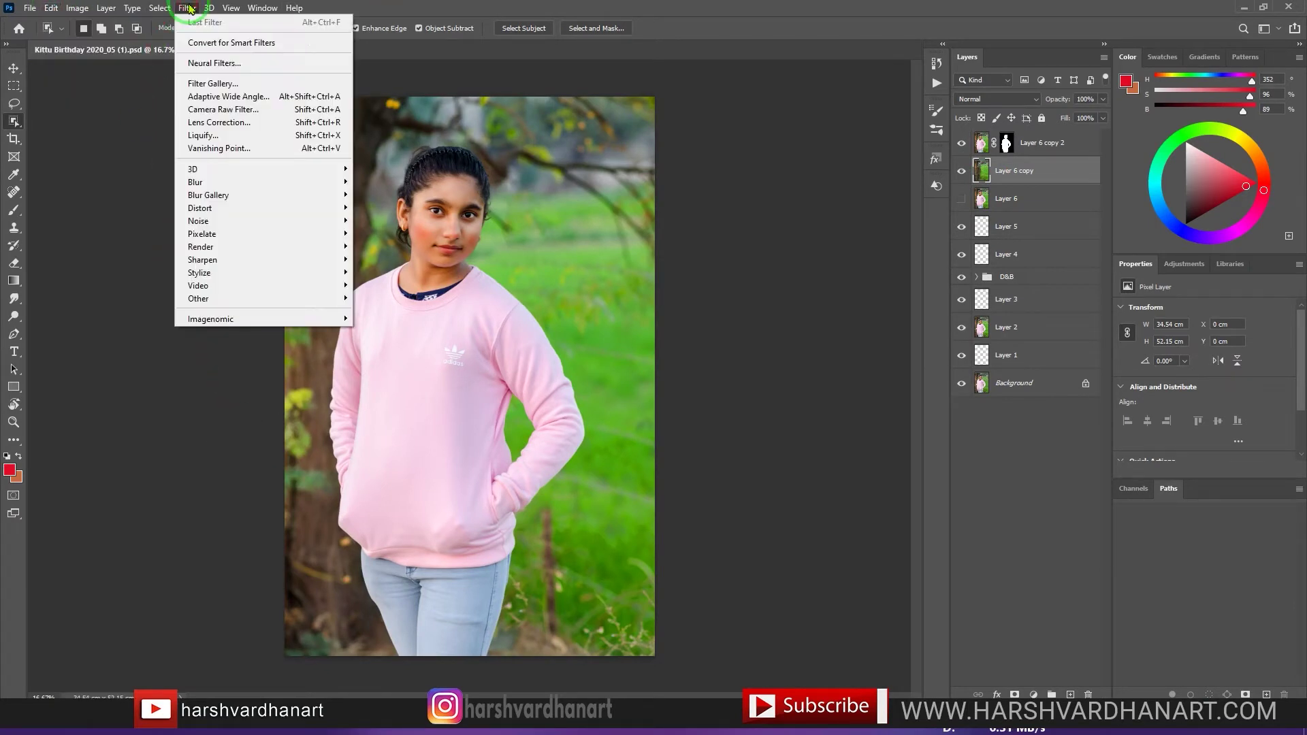
{"action": "mouse_move", "coordinate": [208, 195]}
{"action": "left_click", "coordinate": [381, 195]}
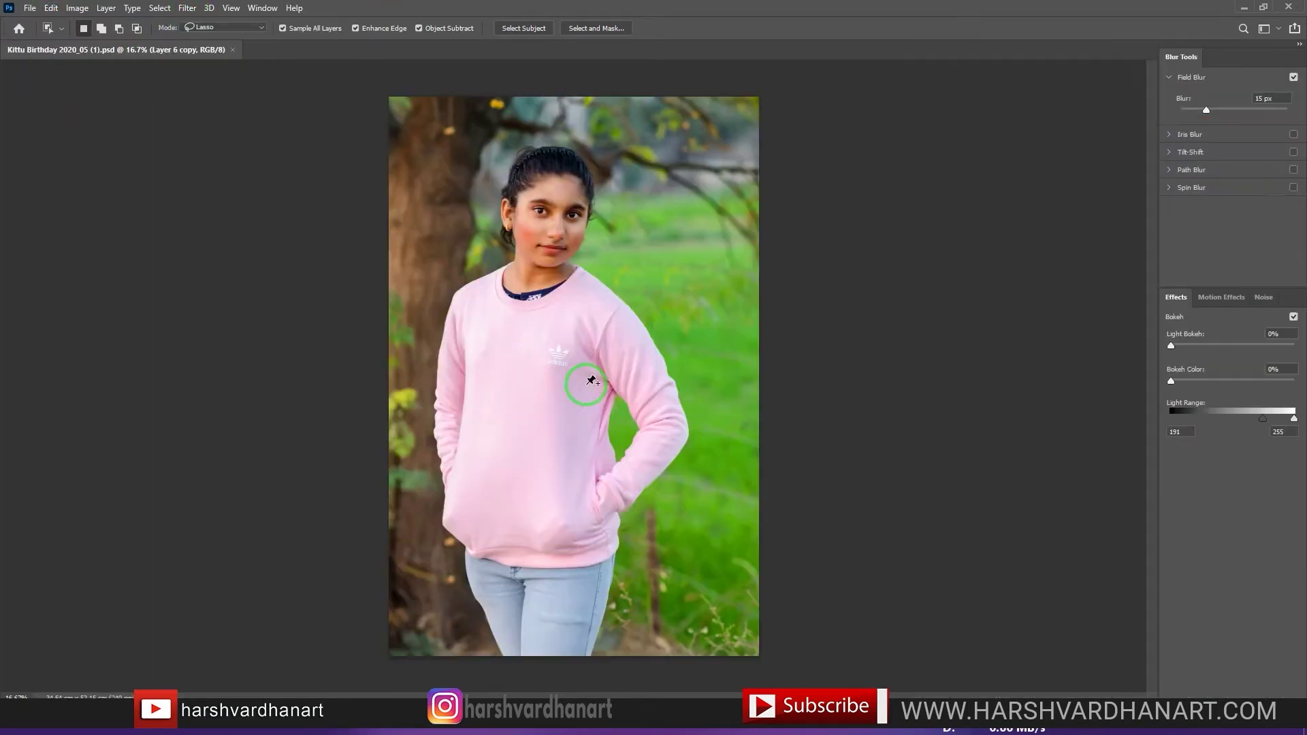
{"action": "mouse_move", "coordinate": [1206, 110]}
{"action": "left_mouse_down"}
{"action": "mouse_move", "coordinate": [1244, 109]}
{"action": "mouse_move", "coordinate": [1227, 114]}
{"action": "left_mouse_up"}
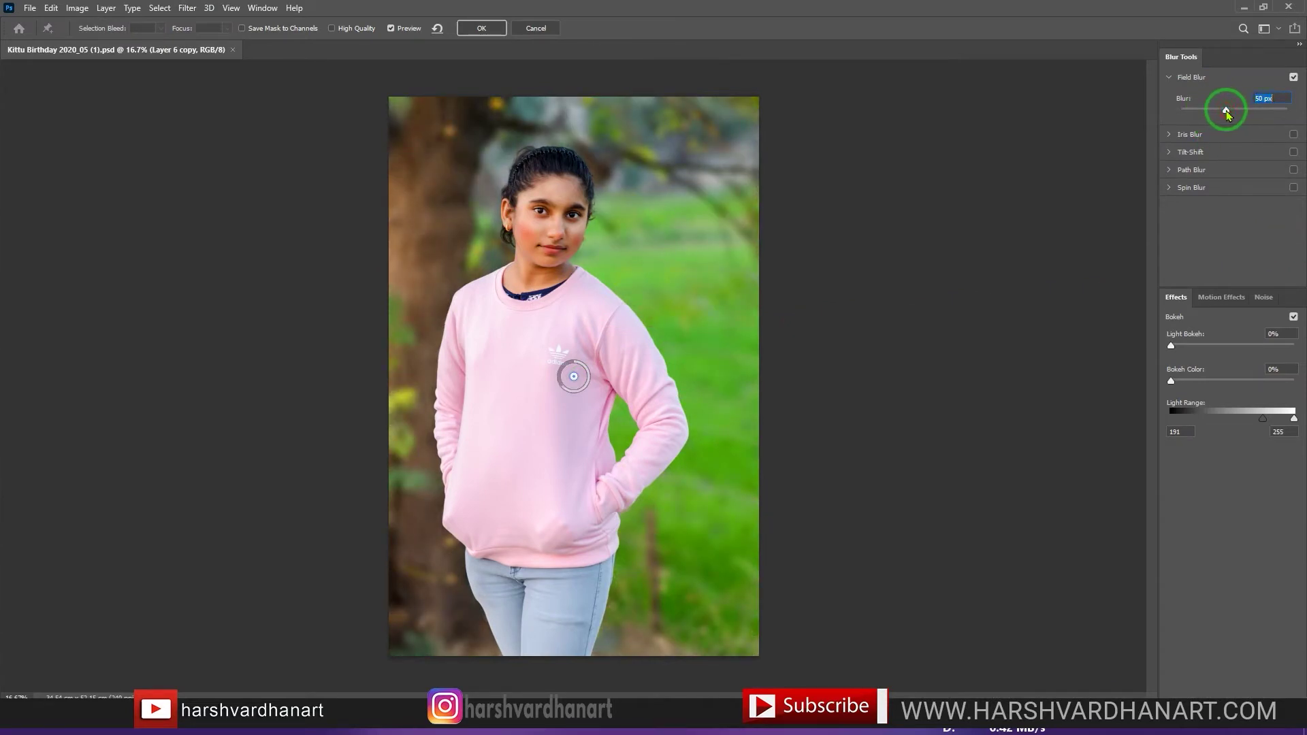
Raise Light Bokeh above 70%, add some Bokeh Color, widen the light range and apply the Field Blur.
{"action": "left_click_drag", "start_coordinate": [1171, 346], "coordinate": [1201, 350]}
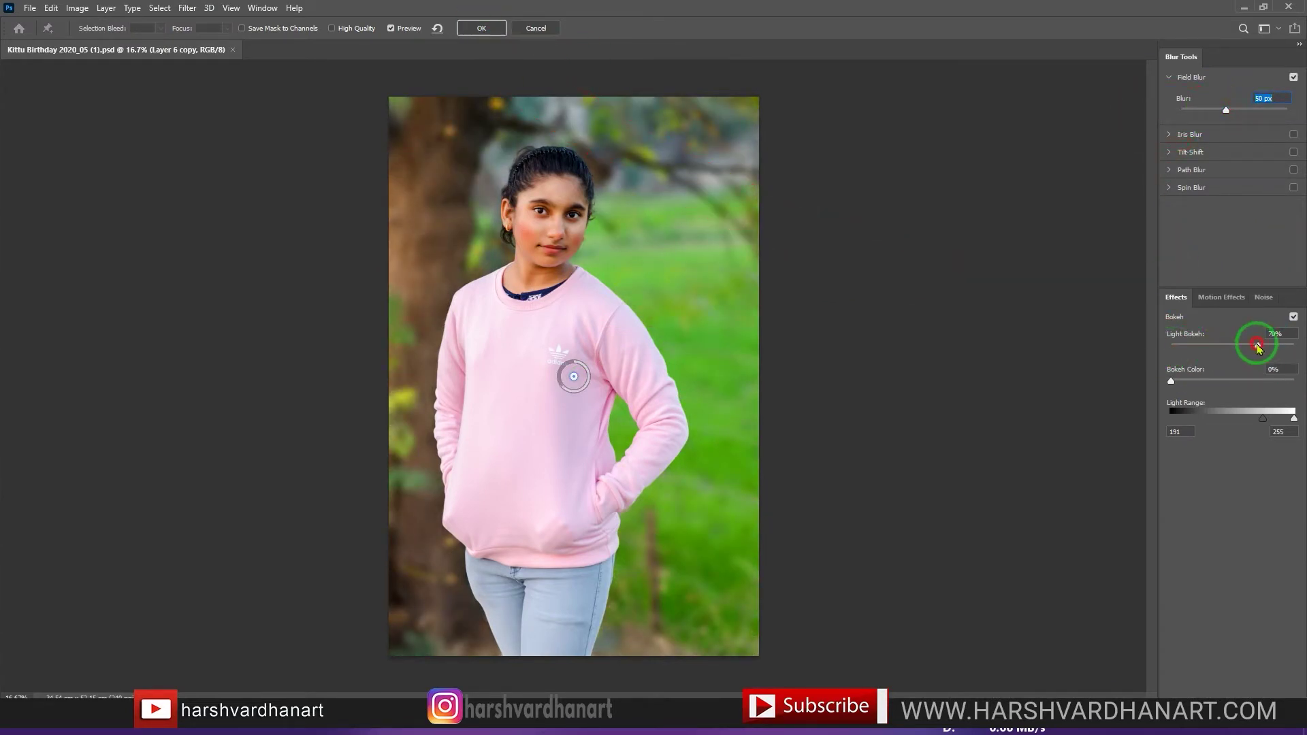
{"action": "mouse_move", "coordinate": [1272, 425]}
{"action": "left_mouse_down"}
{"action": "mouse_move", "coordinate": [1240, 418]}
{"action": "mouse_move", "coordinate": [1253, 418]}
{"action": "left_mouse_up"}
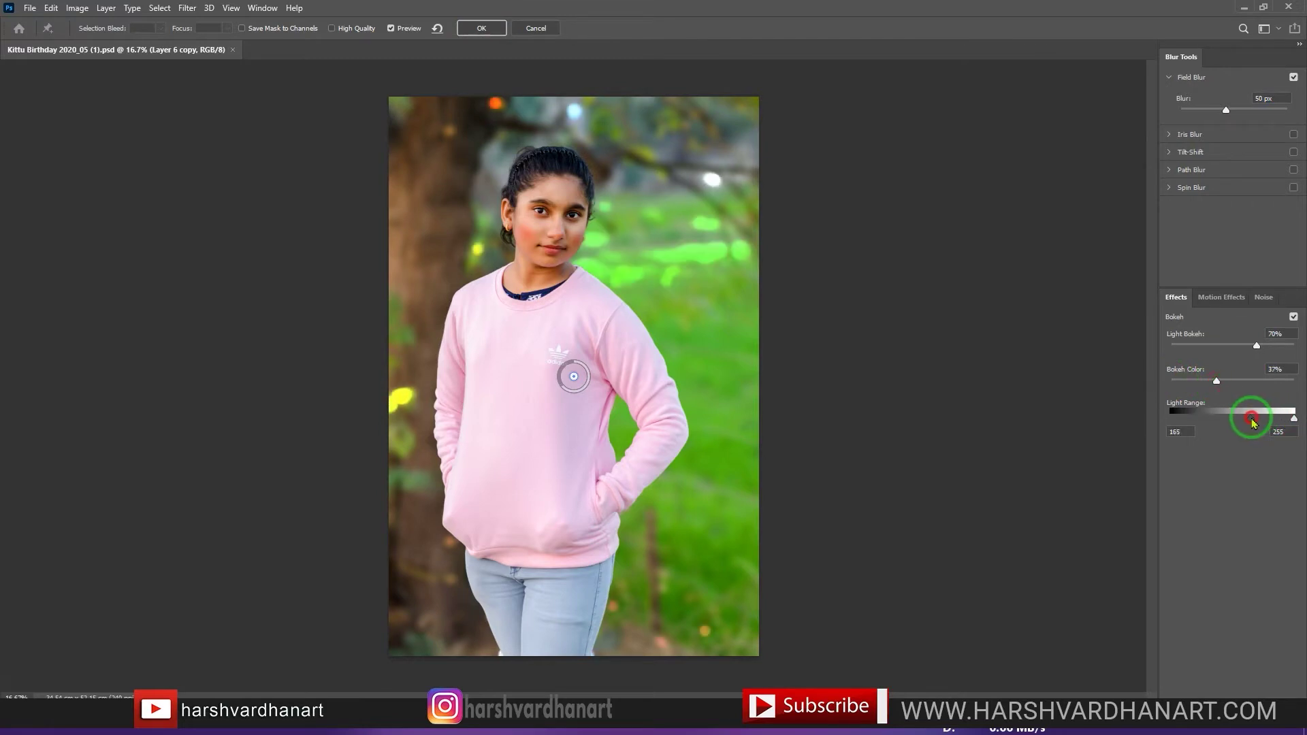
{"action": "mouse_move", "coordinate": [1257, 346]}
{"action": "left_mouse_down"}
{"action": "mouse_move", "coordinate": [1280, 346]}
{"action": "mouse_move", "coordinate": [1262, 346]}
{"action": "left_mouse_up"}
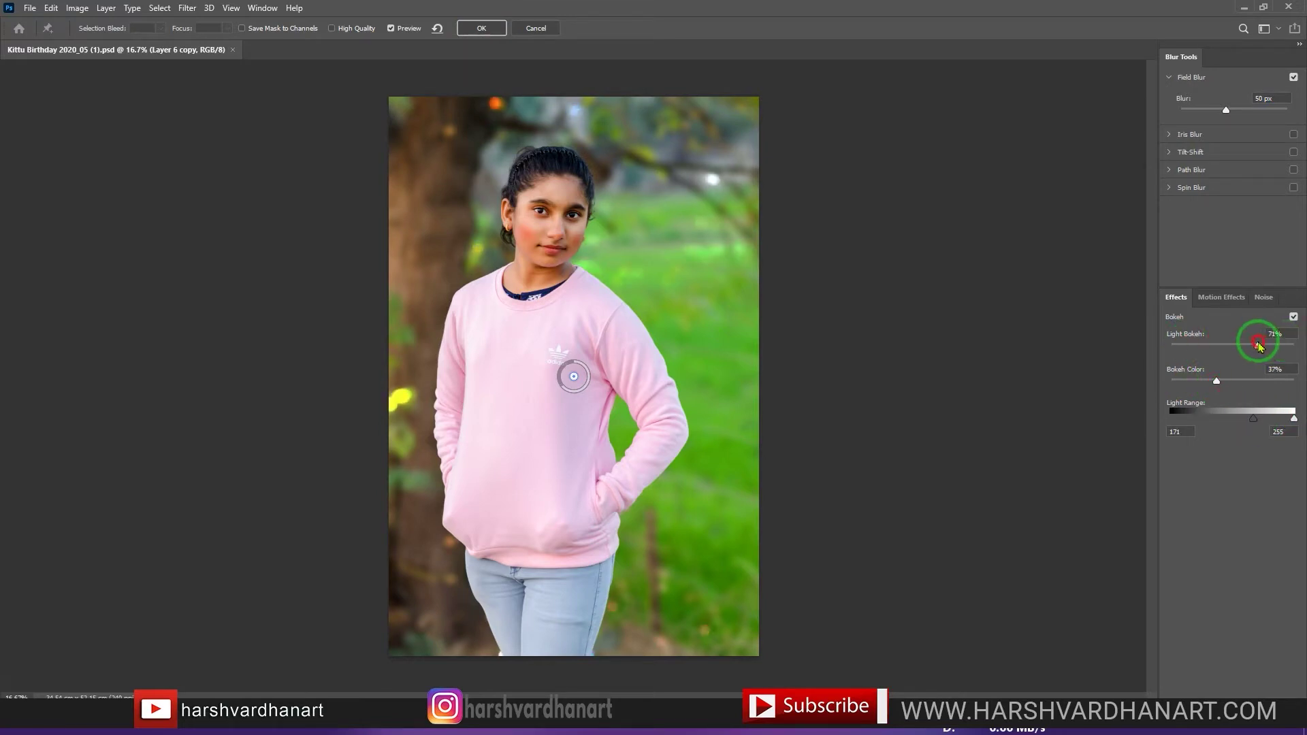
{"action": "mouse_move", "coordinate": [1221, 390]}
{"action": "left_mouse_down"}
{"action": "mouse_move", "coordinate": [1270, 381]}
{"action": "mouse_move", "coordinate": [1204, 382]}
{"action": "left_mouse_up"}
{"action": "mouse_move", "coordinate": [1253, 418]}
{"action": "left_mouse_down"}
{"action": "mouse_move", "coordinate": [1269, 419]}
{"action": "mouse_move", "coordinate": [1253, 420]}
{"action": "left_mouse_up"}
{"action": "left_click", "coordinate": [481, 28]}
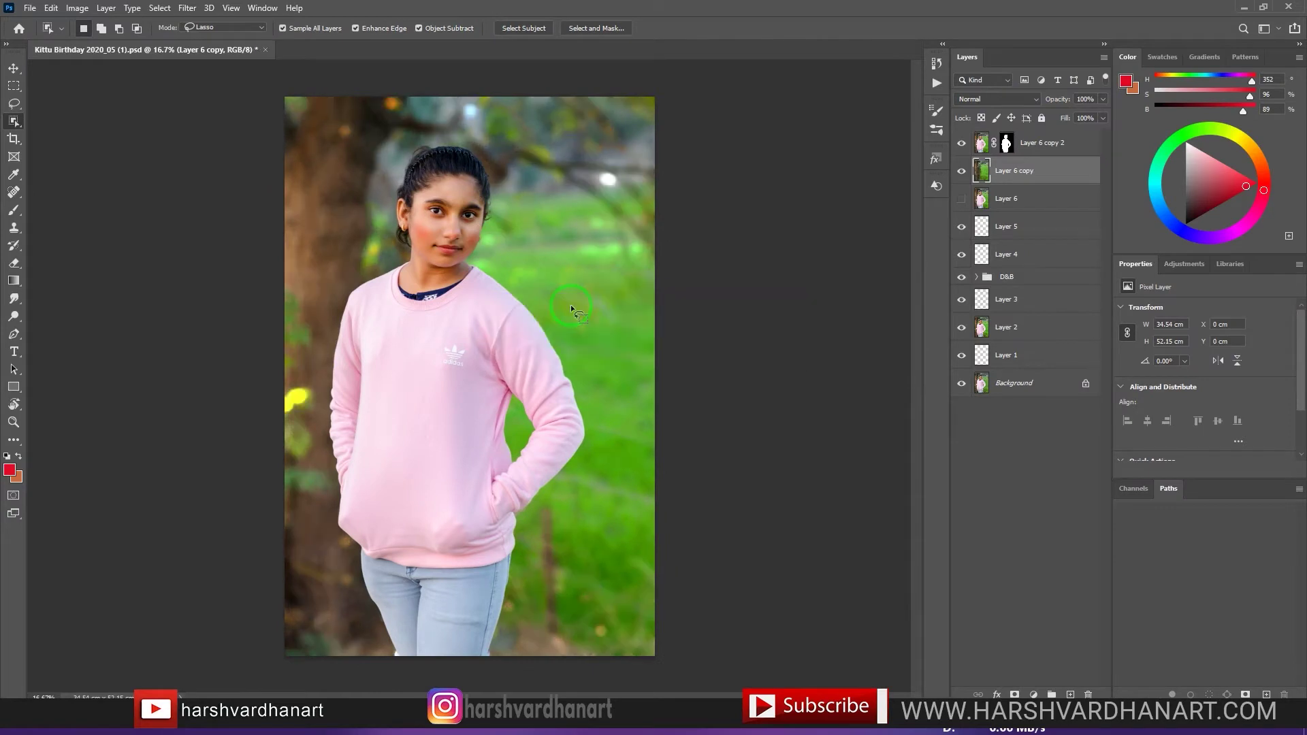
Compare the background with and without its blurred layer, and add an empty layer directly above it for brush painting.
{"action": "left_click", "coordinate": [961, 170]}
{"action": "left_click", "coordinate": [962, 171]}
{"action": "left_click", "coordinate": [979, 140]}
{"action": "left_click", "coordinate": [1014, 171]}
{"action": "left_click", "coordinate": [1070, 694]}
{"action": "key", "text": "b"}
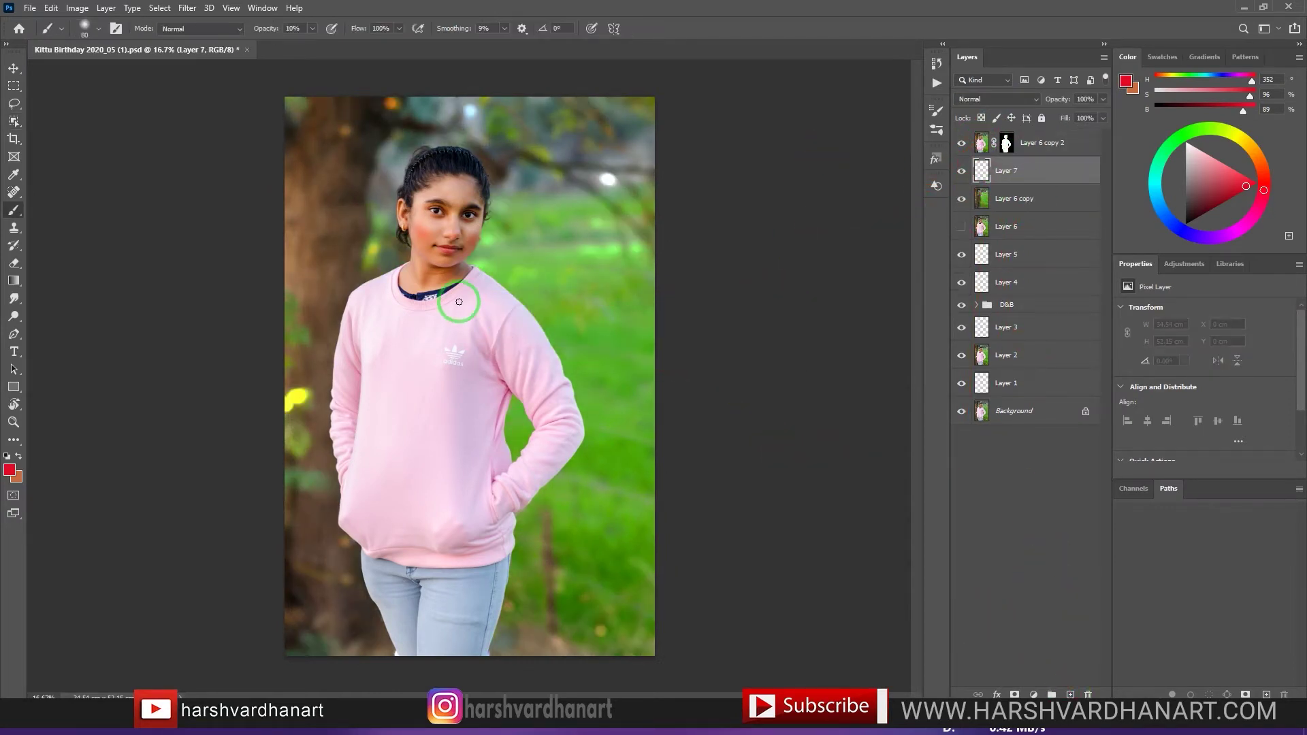
Paint a single soft orange spot on Layer 7 with a size 250 brush at 100% opacity.
{"action": "right_click", "coordinate": [361, 218]}
{"action": "left_click", "coordinate": [681, 4]}
{"action": "left_click", "coordinate": [17, 456]}
{"action": "left_click", "coordinate": [9, 469]}
{"action": "left_click_drag", "start_coordinate": [888, 343], "coordinate": [885, 335]}
{"action": "left_click", "coordinate": [1002, 174]}
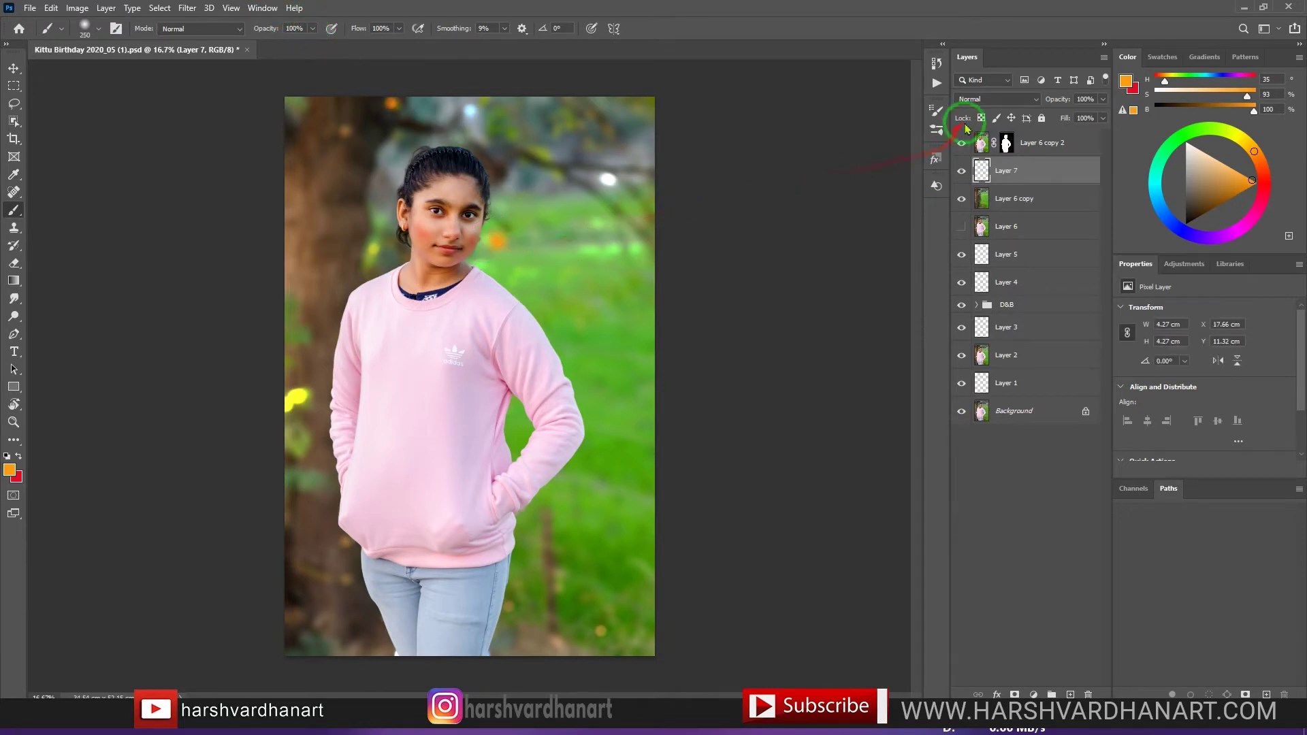
Enlarge the orange spot to about 37 x 34 cm and position it as a glow behind the girl's head.
{"action": "key", "text": "ctrl+t"}
{"action": "left_click_drag", "start_coordinate": [525, 218], "coordinate": [670, 84]}
{"action": "left_click_drag", "start_coordinate": [567, 226], "coordinate": [485, 205]}
{"action": "left_click_drag", "start_coordinate": [583, 66], "coordinate": [602, 58]}
{"action": "left_click", "coordinate": [674, 28]}
Set the glow layer's blend mode to Screen and its opacity to 58%.
{"action": "left_click", "coordinate": [996, 99]}
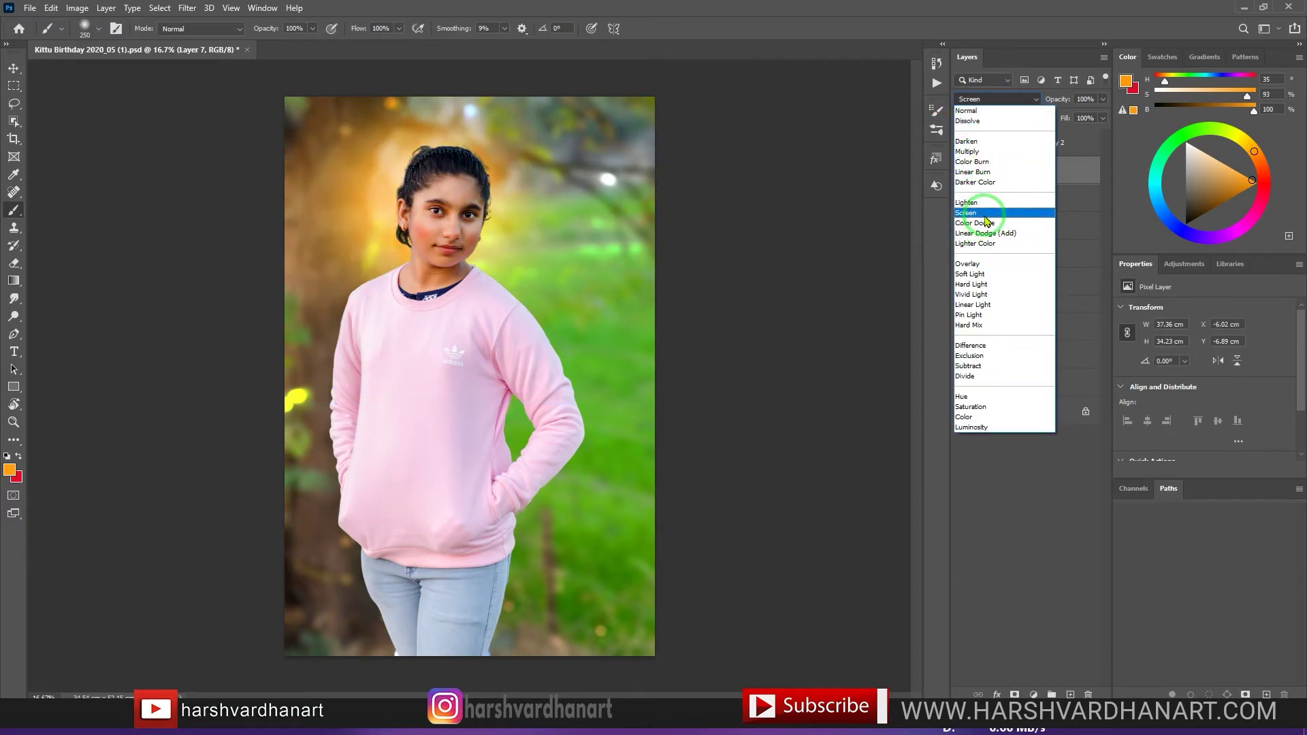
{"action": "left_click", "coordinate": [986, 215]}
{"action": "left_click", "coordinate": [1103, 99]}
{"action": "left_click_drag", "start_coordinate": [1101, 117], "coordinate": [1074, 117]}
Move the glow farther toward the photo's upper-left corner and adjust its colour with Hue/Saturation.
{"action": "key", "text": "v"}
{"action": "left_click_drag", "start_coordinate": [409, 194], "coordinate": [357, 168]}
{"action": "key", "text": "ctrl+u"}
{"action": "left_click_drag", "start_coordinate": [703, 290], "coordinate": [708, 356]}
{"action": "left_click", "coordinate": [850, 214]}
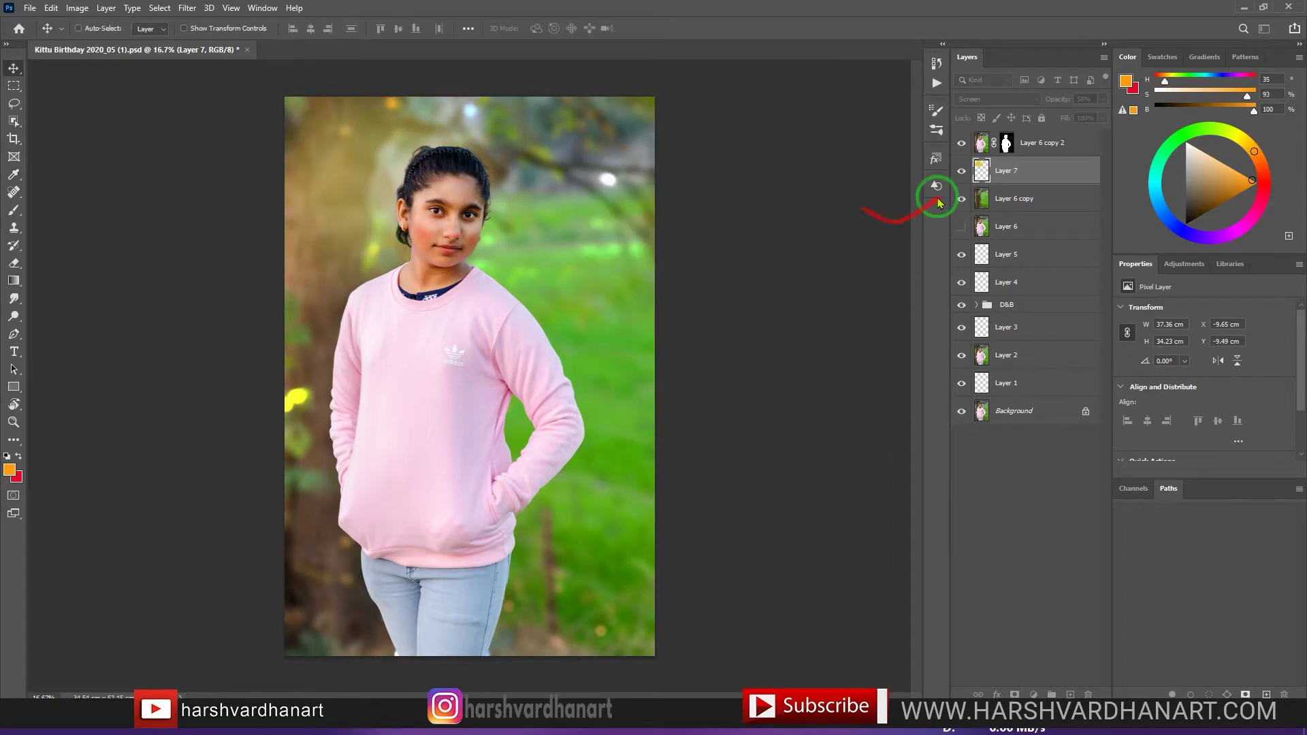
Try to recover the hair edges by painting white around the head on the Layer 6 copy 2 mask.
{"action": "left_click_drag", "start_coordinate": [542, 230], "coordinate": [612, 235]}
{"action": "left_click_drag", "start_coordinate": [452, 257], "coordinate": [429, 201]}
{"action": "left_click", "coordinate": [962, 143]}
{"action": "left_click", "coordinate": [962, 143]}
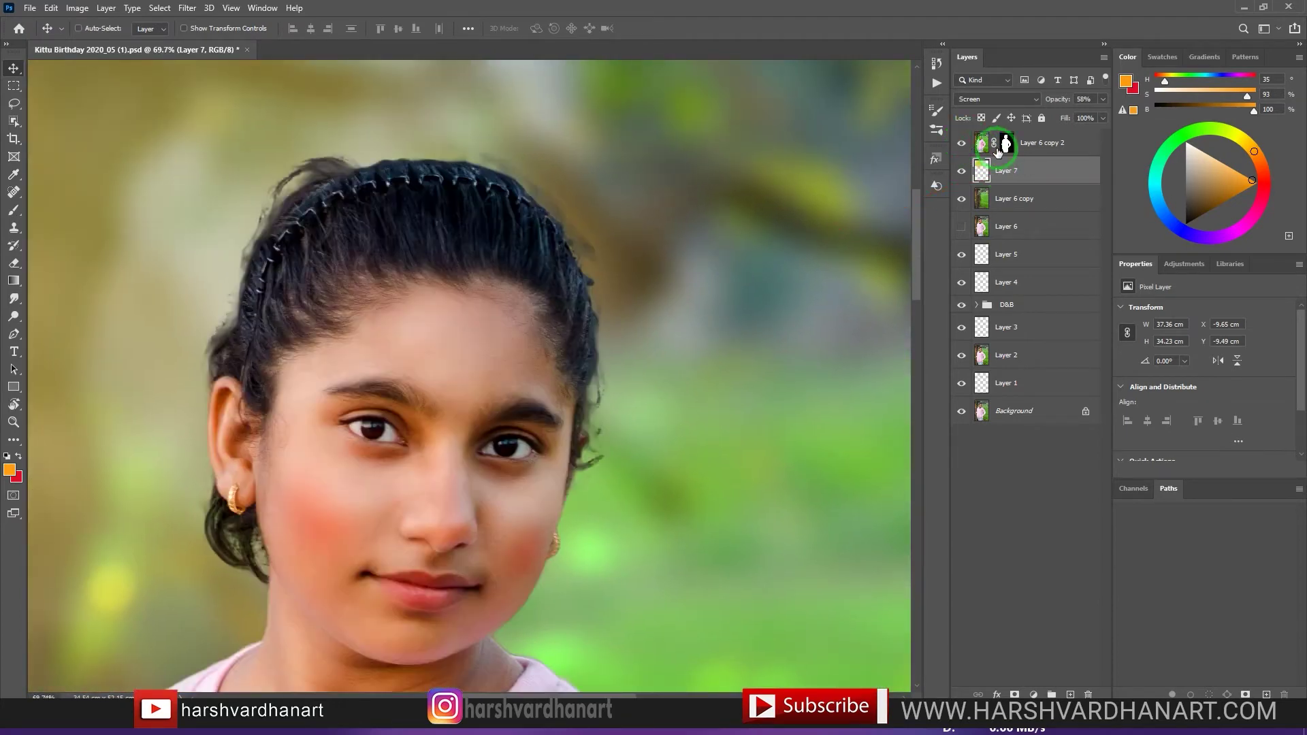
{"action": "left_click", "coordinate": [1006, 142]}
{"action": "key", "text": "b"}
{"action": "key", "text": "bracketleft"}
{"action": "key", "text": "bracketleft"}
{"action": "key", "text": "bracketleft"}
{"action": "key", "text": "bracketleft"}
{"action": "key", "text": "bracketleft"}
{"action": "mouse_move", "coordinate": [222, 354]}
{"action": "left_mouse_down"}
{"action": "mouse_move", "coordinate": [245, 274]}
{"action": "mouse_move", "coordinate": [335, 175]}
{"action": "mouse_move", "coordinate": [435, 153]}
{"action": "mouse_move", "coordinate": [522, 185]}
{"action": "mouse_move", "coordinate": [587, 271]}
{"action": "mouse_move", "coordinate": [605, 346]}
{"action": "mouse_move", "coordinate": [600, 459]}
{"action": "mouse_move", "coordinate": [616, 353]}
{"action": "mouse_move", "coordinate": [510, 171]}
{"action": "mouse_move", "coordinate": [327, 175]}
{"action": "mouse_move", "coordinate": [323, 158]}
{"action": "mouse_move", "coordinate": [220, 308]}
{"action": "mouse_move", "coordinate": [236, 295]}
{"action": "mouse_move", "coordinate": [190, 409]}
{"action": "left_mouse_up"}
Compare the Layer 6 copy 2 cutout with its mask off and on, and delete the mask.
{"action": "left_click", "coordinate": [1007, 147], "text": "shift"}
{"action": "left_click", "coordinate": [1009, 151], "text": "shift"}
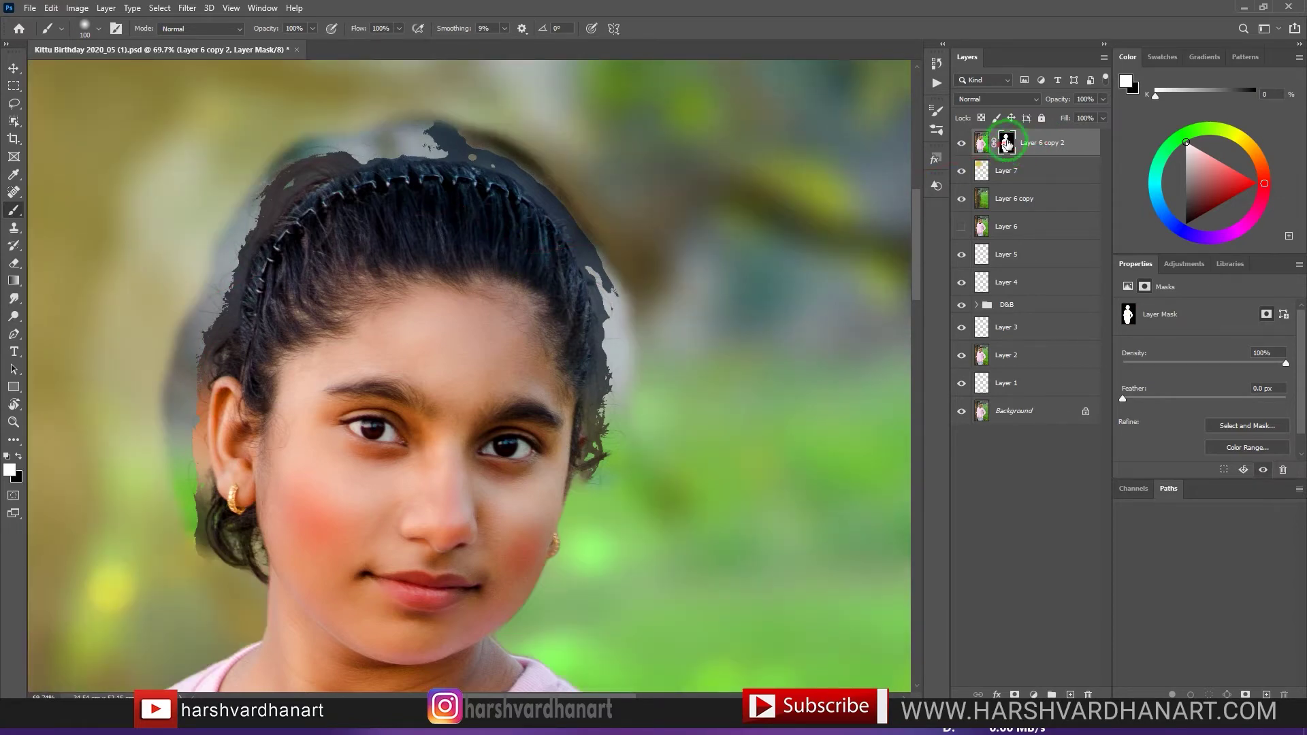
{"action": "left_click", "coordinate": [986, 143]}
{"action": "left_click", "coordinate": [1008, 146]}
{"action": "key", "text": "Delete"}
Hide Layer 6 copy 2, the glow layer and the blurred background layer to view the portrait beneath.
{"action": "left_click_drag", "start_coordinate": [591, 274], "coordinate": [526, 293]}
{"action": "left_click", "coordinate": [961, 143]}
{"action": "left_click", "coordinate": [961, 227]}
{"action": "left_click", "coordinate": [961, 198]}
{"action": "left_click", "coordinate": [961, 171]}
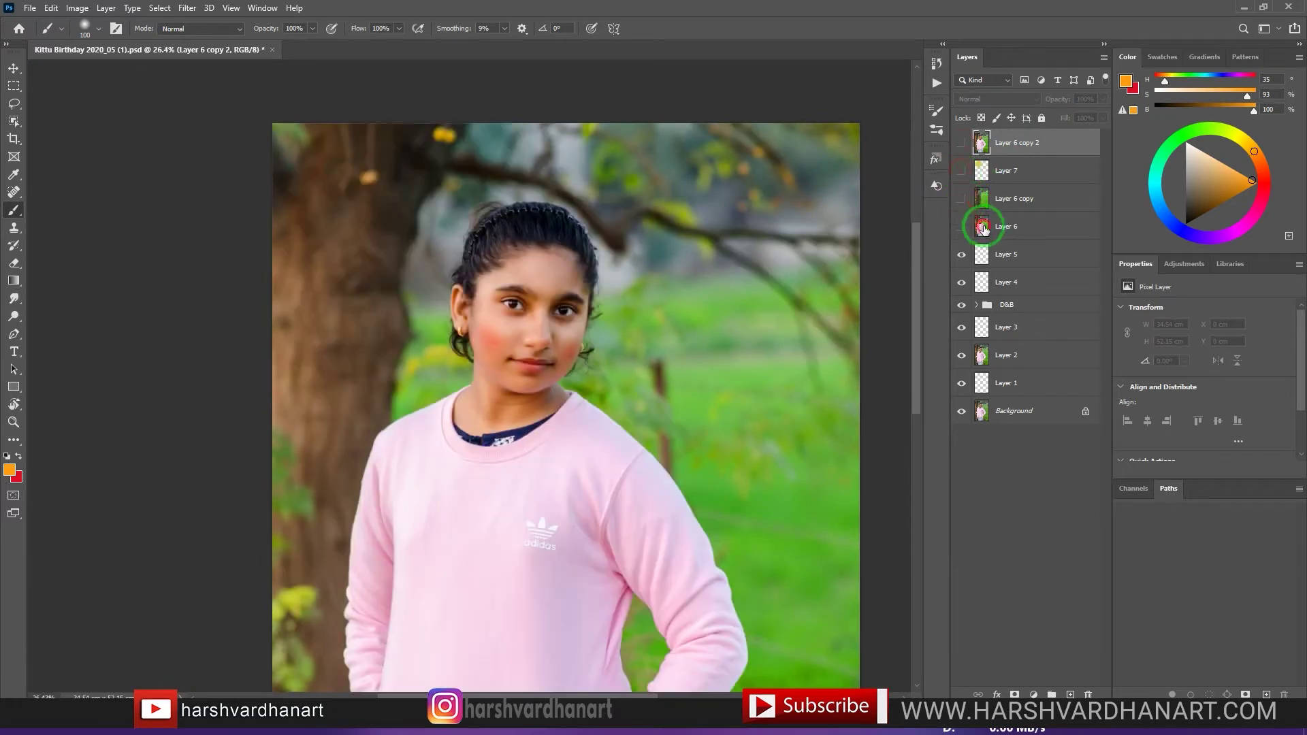
Duplicate Layer 6 and place the copy above the Layer 7 glow.
{"action": "left_click", "coordinate": [984, 226]}
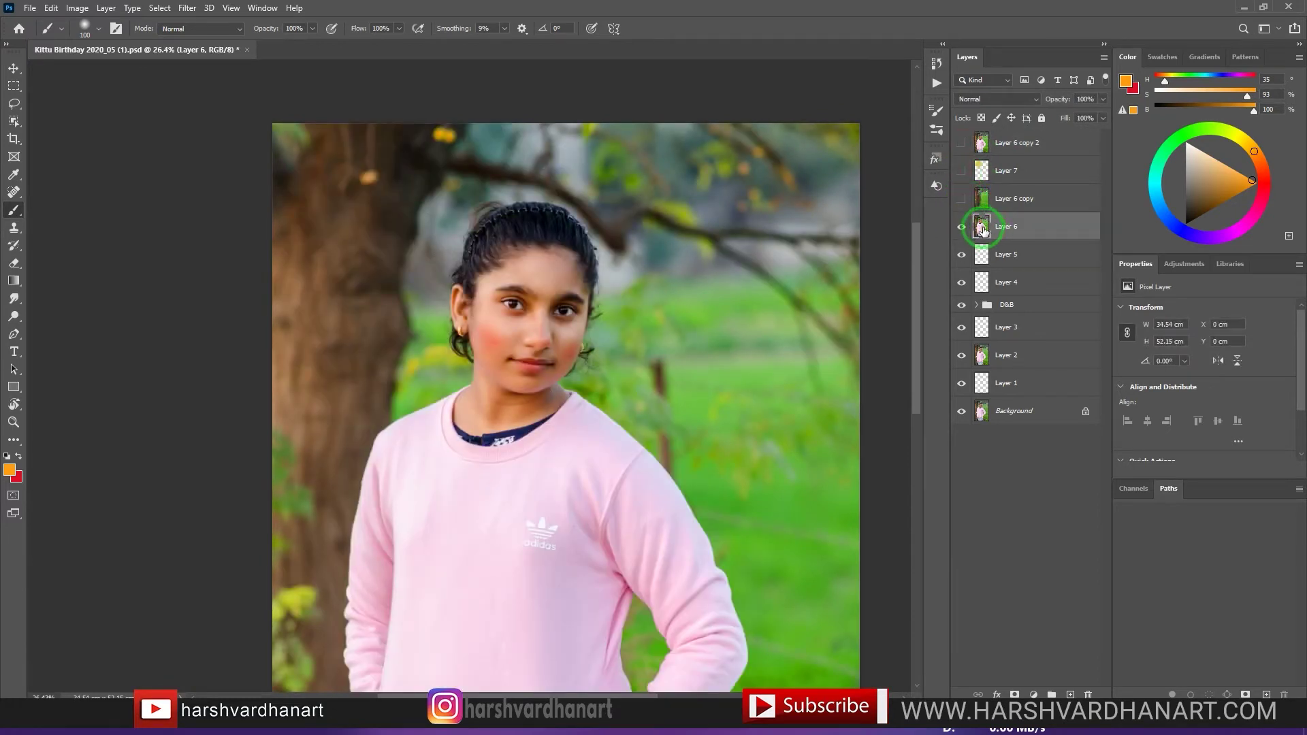
{"action": "left_click_drag", "start_coordinate": [984, 232], "coordinate": [998, 157]}
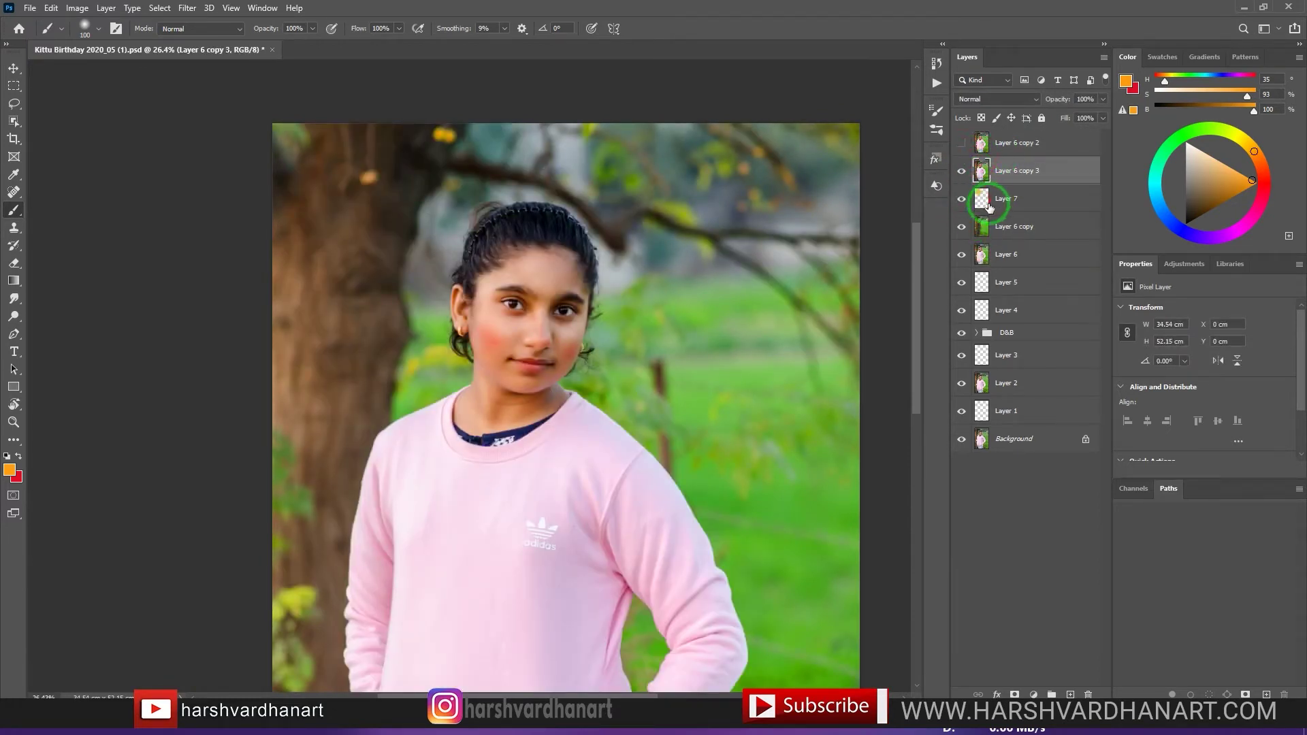
{"action": "scroll", "coordinate": [583, 300], "scroll_direction": "down", "scroll_amount": 6}
Select the subject and refine its edge with a smaller radius in Select and Mask, outputting a new layer with a layer mask.
{"action": "left_click", "coordinate": [14, 121]}
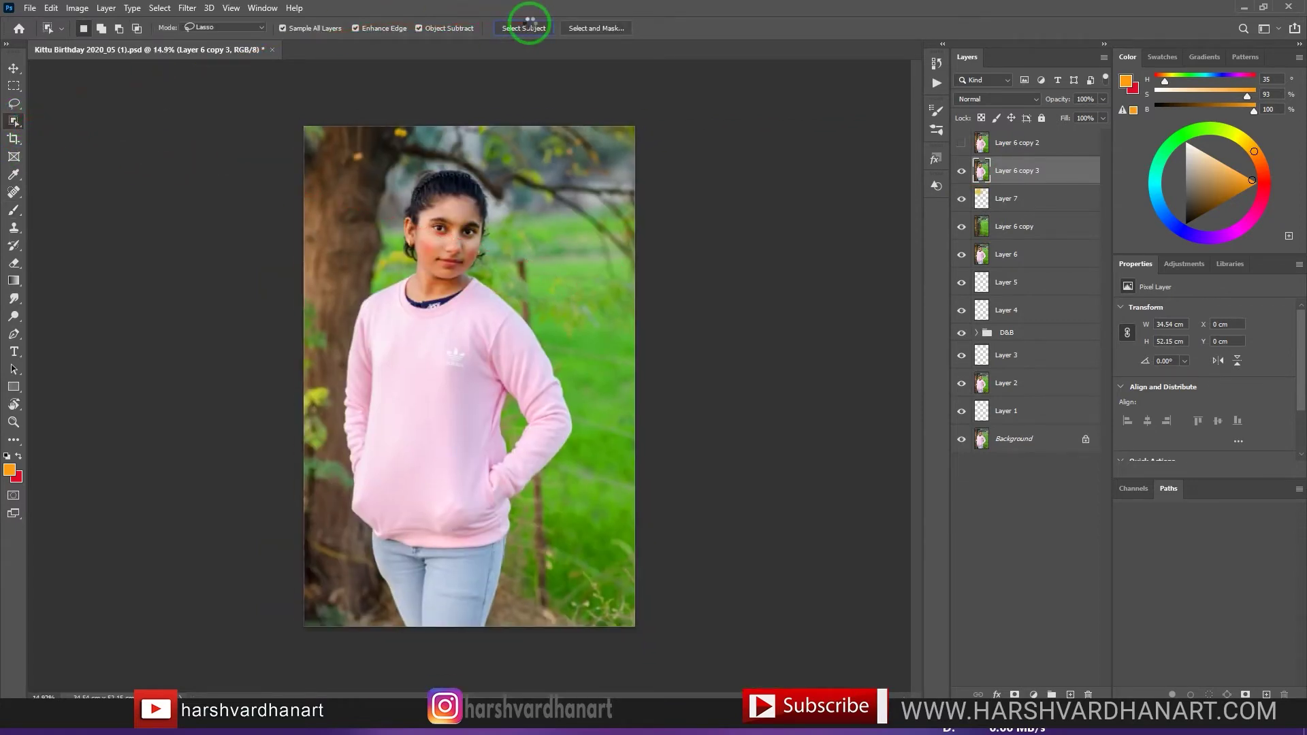
{"action": "left_click_drag", "start_coordinate": [438, 205], "coordinate": [395, 129]}
{"action": "left_click", "coordinate": [594, 28]}
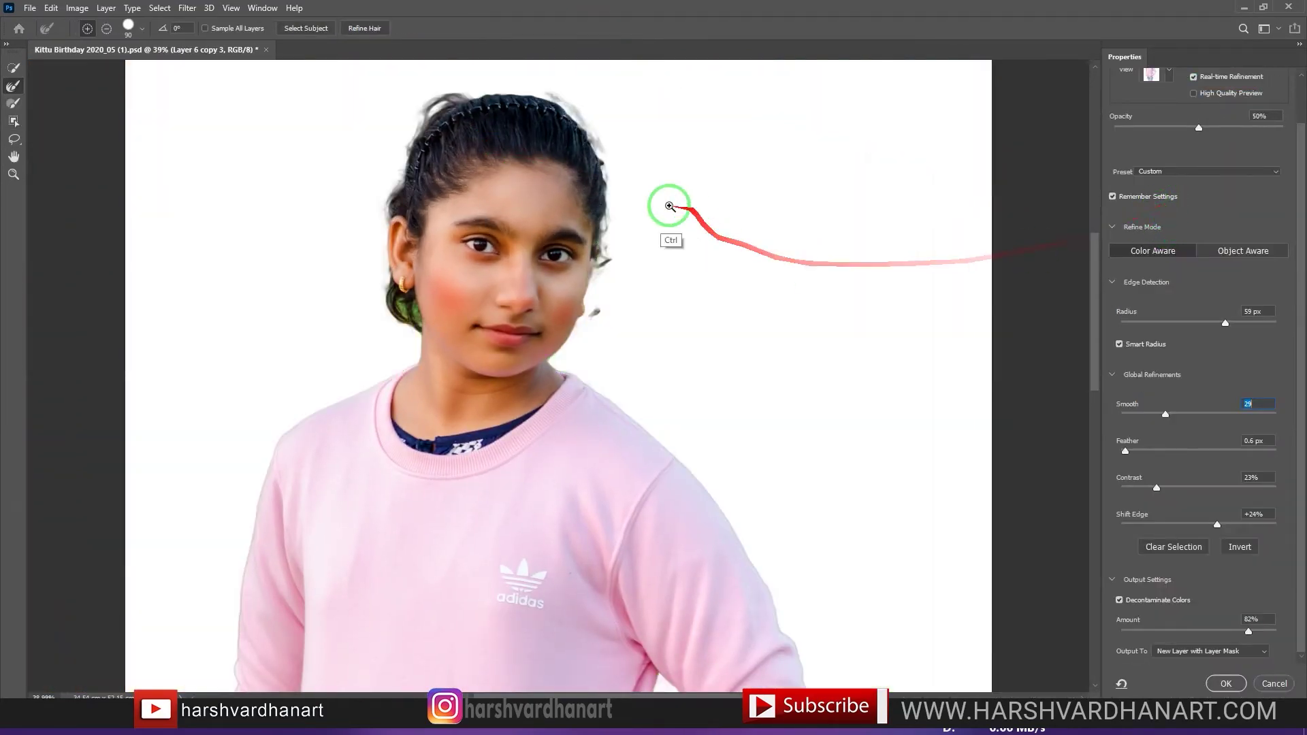
{"action": "left_click_drag", "start_coordinate": [643, 196], "coordinate": [608, 216]}
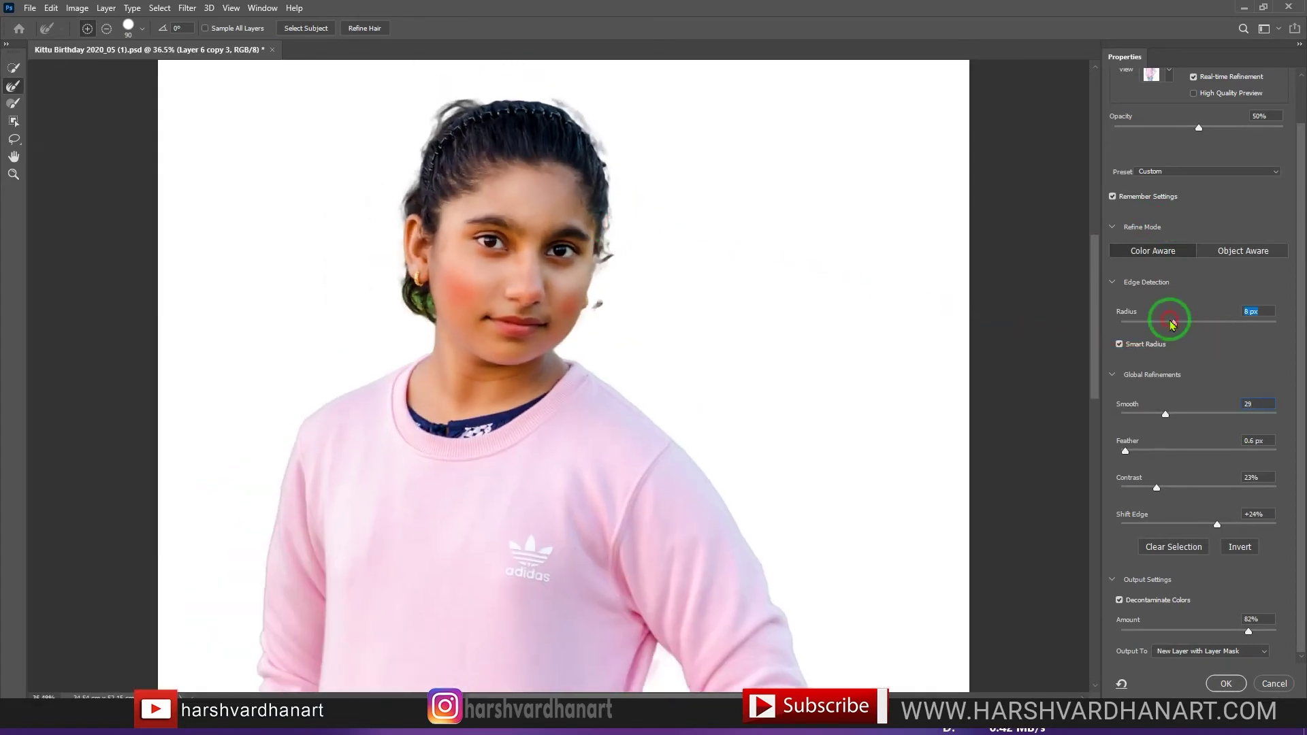
{"action": "left_click_drag", "start_coordinate": [1173, 325], "coordinate": [1162, 325]}
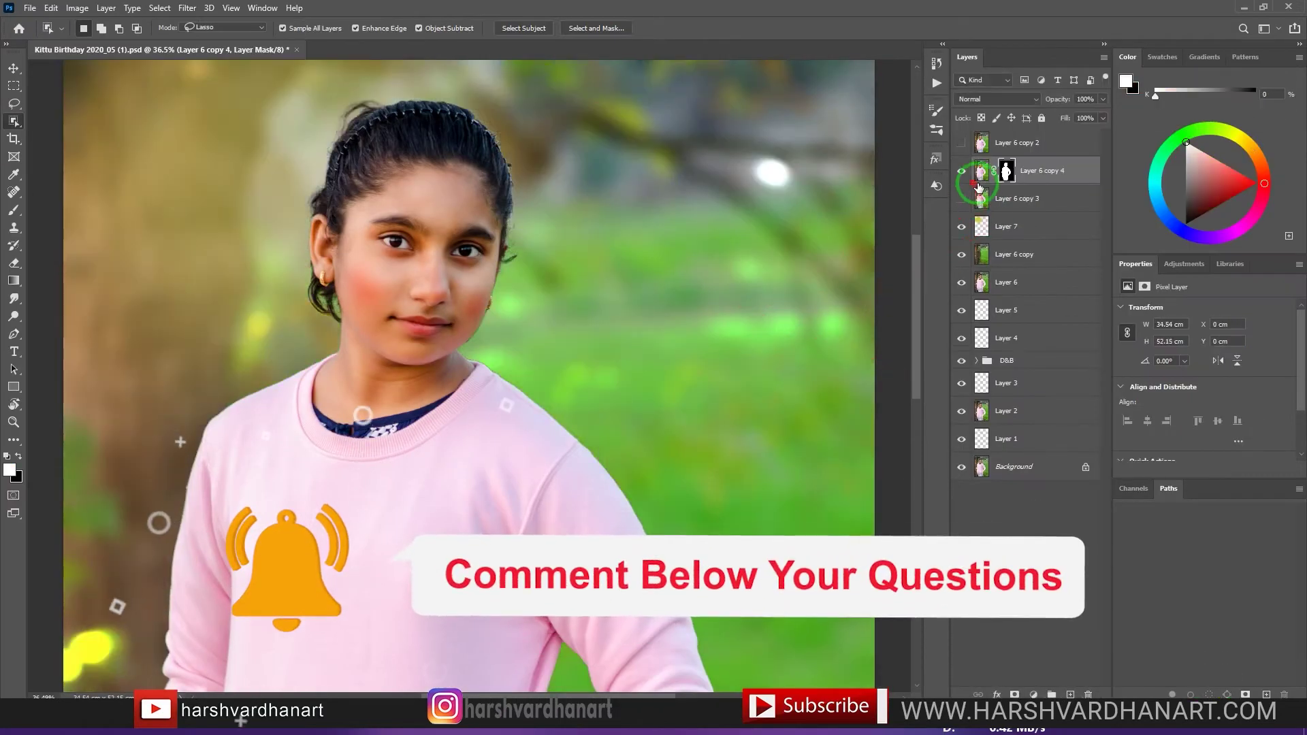
Paint black with a small soft brush on the Layer 6 copy 4 mask along the hair edge on the photo's right side.
{"action": "mouse_move", "coordinate": [497, 279]}
{"action": "left_mouse_down"}
{"action": "mouse_move", "coordinate": [463, 286]}
{"action": "mouse_move", "coordinate": [579, 289]}
{"action": "left_mouse_up"}
{"action": "left_click", "coordinate": [1006, 170]}
{"action": "key", "text": "b"}
{"action": "right_click", "coordinate": [621, 312]}
{"action": "left_click", "coordinate": [735, 23]}
{"action": "key", "text": "["}
{"action": "left_click", "coordinate": [18, 456]}
{"action": "left_click_drag", "start_coordinate": [529, 144], "coordinate": [545, 266]}
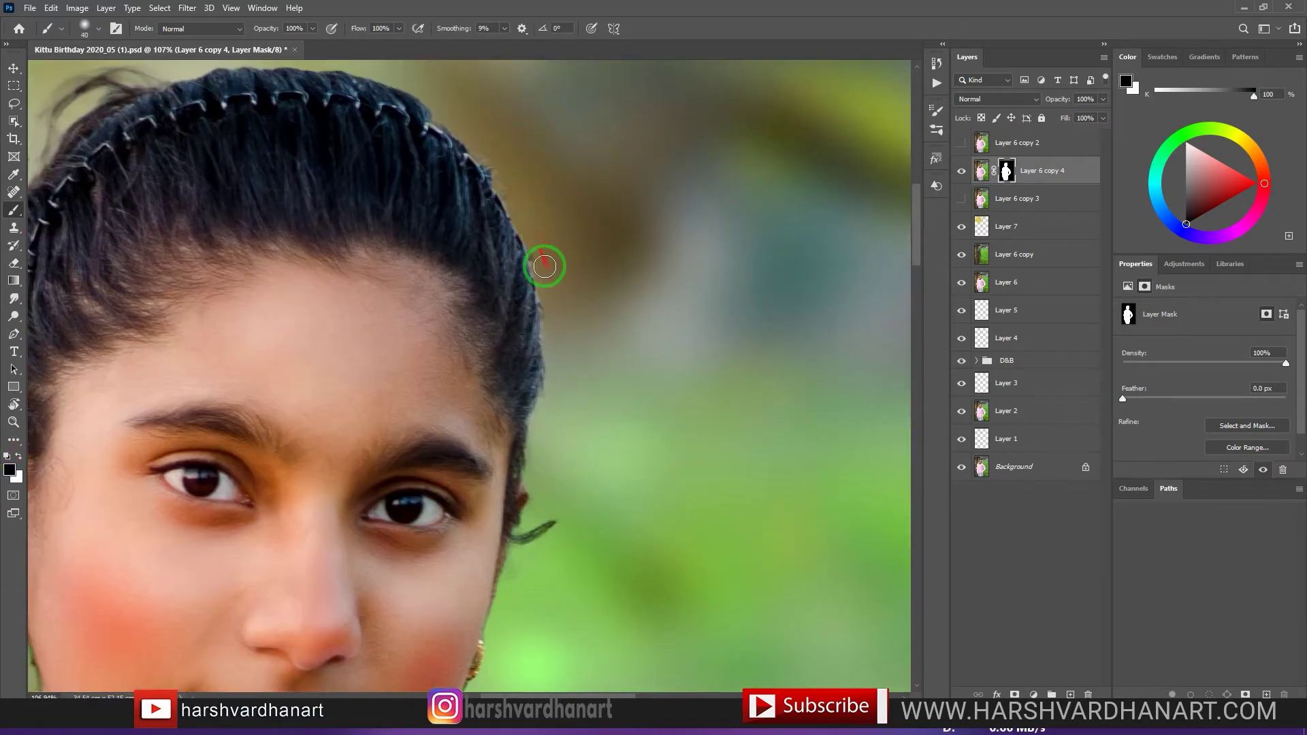
{"action": "left_click_drag", "start_coordinate": [525, 209], "coordinate": [607, 388]}
Clean the Layer 6 copy 4 mask in black along the hairline and ear on the photo's left side, using a smaller brush.
{"action": "left_click_drag", "start_coordinate": [382, 205], "coordinate": [702, 142]}
{"action": "mouse_move", "coordinate": [400, 268]}
{"action": "left_mouse_down"}
{"action": "mouse_move", "coordinate": [470, 223]}
{"action": "mouse_move", "coordinate": [443, 248]}
{"action": "mouse_move", "coordinate": [514, 203]}
{"action": "mouse_move", "coordinate": [428, 279]}
{"action": "mouse_move", "coordinate": [400, 324]}
{"action": "left_mouse_up"}
{"action": "mouse_move", "coordinate": [382, 421]}
{"action": "left_mouse_down"}
{"action": "mouse_move", "coordinate": [397, 325]}
{"action": "mouse_move", "coordinate": [359, 367]}
{"action": "mouse_move", "coordinate": [388, 349]}
{"action": "mouse_move", "coordinate": [380, 408]}
{"action": "left_mouse_up"}
{"action": "mouse_move", "coordinate": [382, 487]}
{"action": "left_mouse_down"}
{"action": "mouse_move", "coordinate": [431, 395]}
{"action": "mouse_move", "coordinate": [393, 378]}
{"action": "left_mouse_up"}
{"action": "key", "text": "bracketleft"}
{"action": "key", "text": "bracketleft"}
{"action": "key", "text": "bracketleft"}
{"action": "key", "text": "bracketleft"}
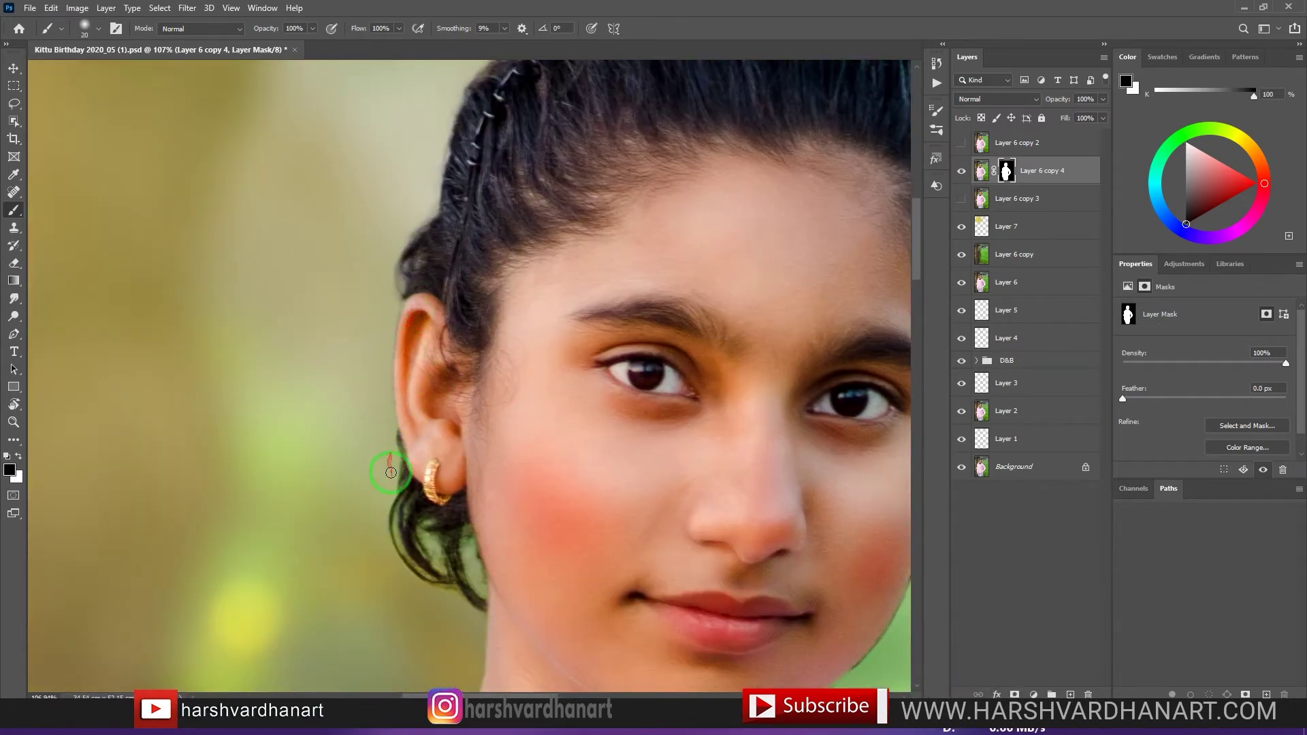
{"action": "left_click_drag", "start_coordinate": [563, 184], "coordinate": [497, 188]}
Paint out the background fringe on the mask around the loose hair strand and temple on the photo's right side.
{"action": "left_click_drag", "start_coordinate": [700, 271], "coordinate": [812, 273]}
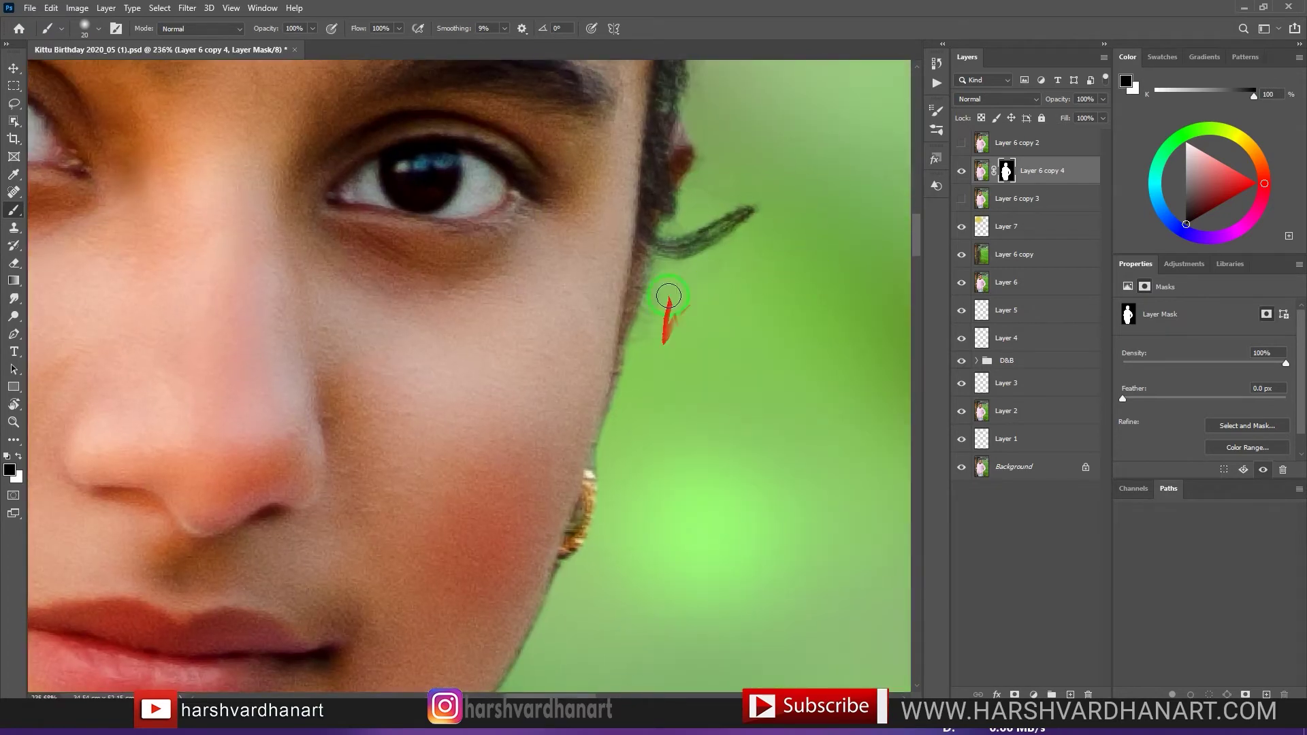
{"action": "left_click_drag", "start_coordinate": [728, 248], "coordinate": [668, 310]}
{"action": "left_click_drag", "start_coordinate": [728, 204], "coordinate": [677, 207]}
{"action": "left_click_drag", "start_coordinate": [790, 145], "coordinate": [764, 355]}
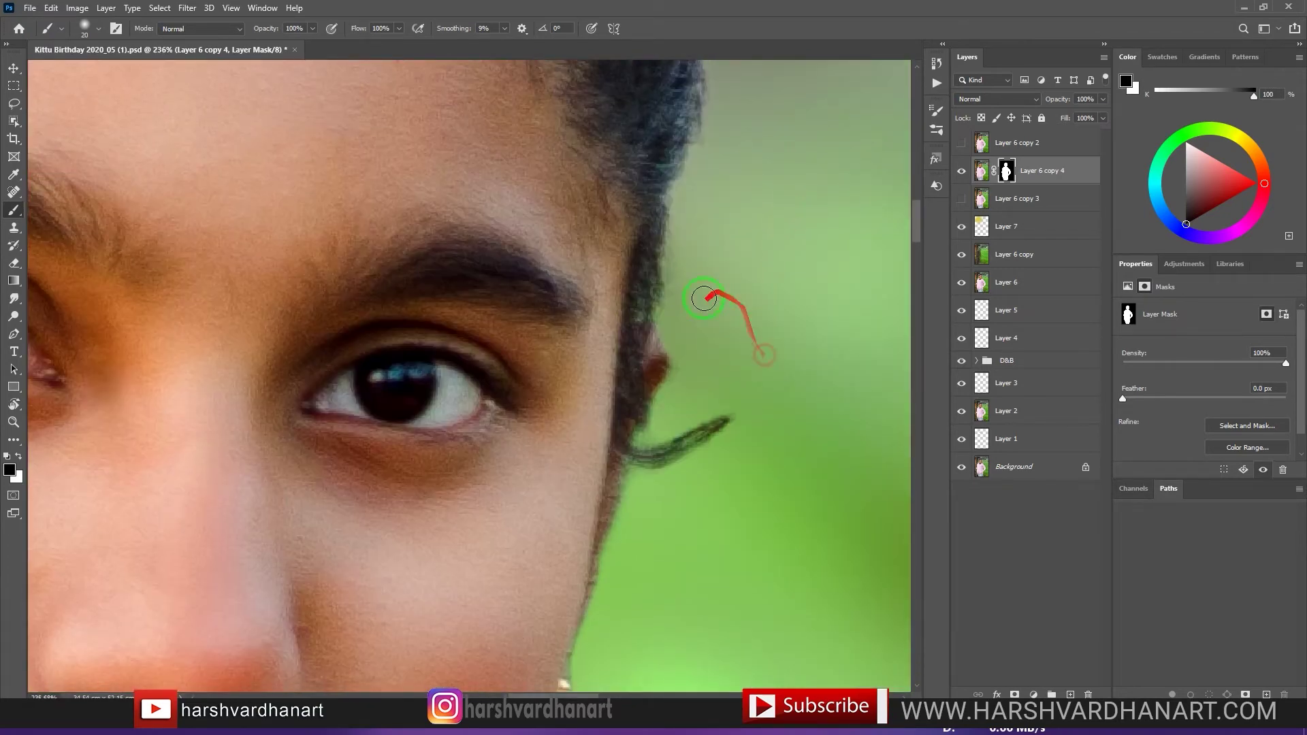
{"action": "left_click_drag", "start_coordinate": [715, 113], "coordinate": [693, 327]}
{"action": "left_click_drag", "start_coordinate": [722, 191], "coordinate": [741, 348]}
{"action": "left_click_drag", "start_coordinate": [747, 286], "coordinate": [683, 272]}
{"action": "mouse_move", "coordinate": [687, 299]}
{"action": "left_mouse_down"}
{"action": "mouse_move", "coordinate": [627, 367]}
{"action": "mouse_move", "coordinate": [851, 300]}
{"action": "left_mouse_up"}
Clean the mask edge along the jaw, earring and neck with a very small black brush, and check the whole photo.
{"action": "left_click_drag", "start_coordinate": [581, 382], "coordinate": [627, 396]}
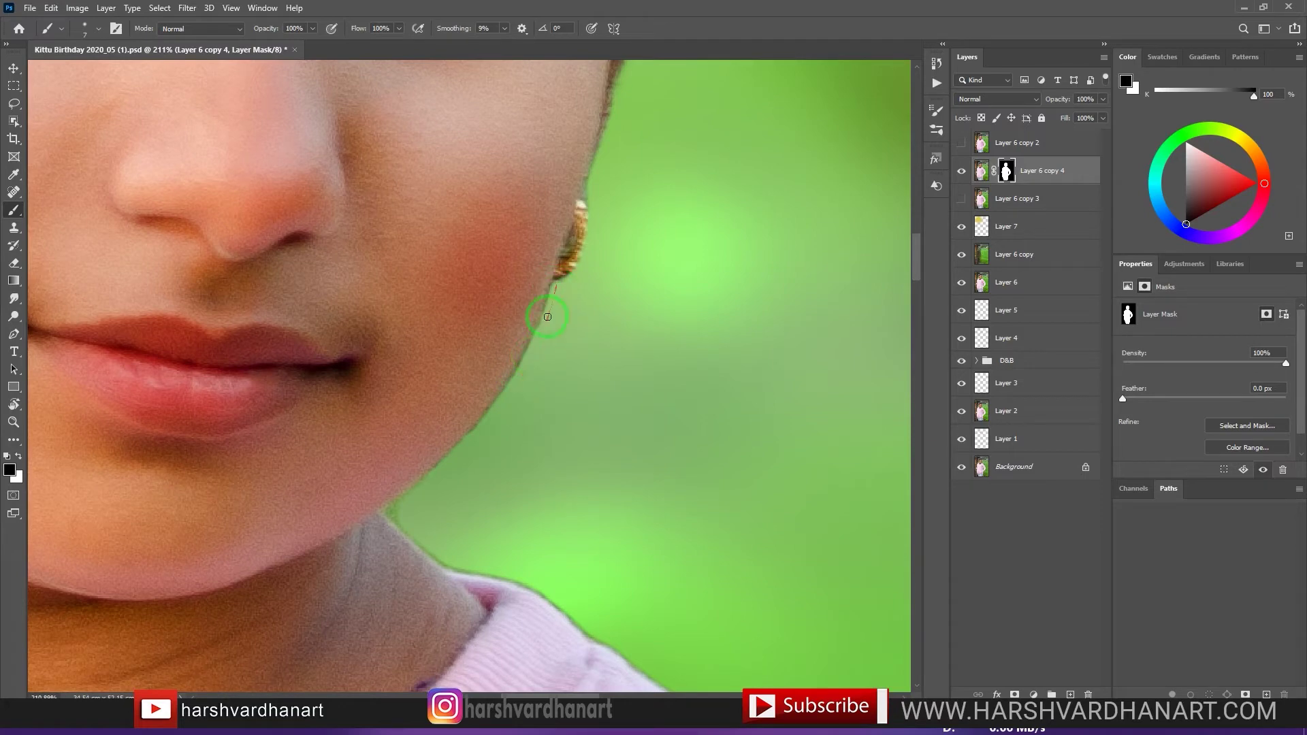
{"action": "left_click_drag", "start_coordinate": [628, 317], "coordinate": [548, 402]}
{"action": "left_click_drag", "start_coordinate": [307, 344], "coordinate": [501, 330]}
{"action": "left_click_drag", "start_coordinate": [491, 333], "coordinate": [481, 429]}
{"action": "left_click_drag", "start_coordinate": [436, 378], "coordinate": [507, 278]}
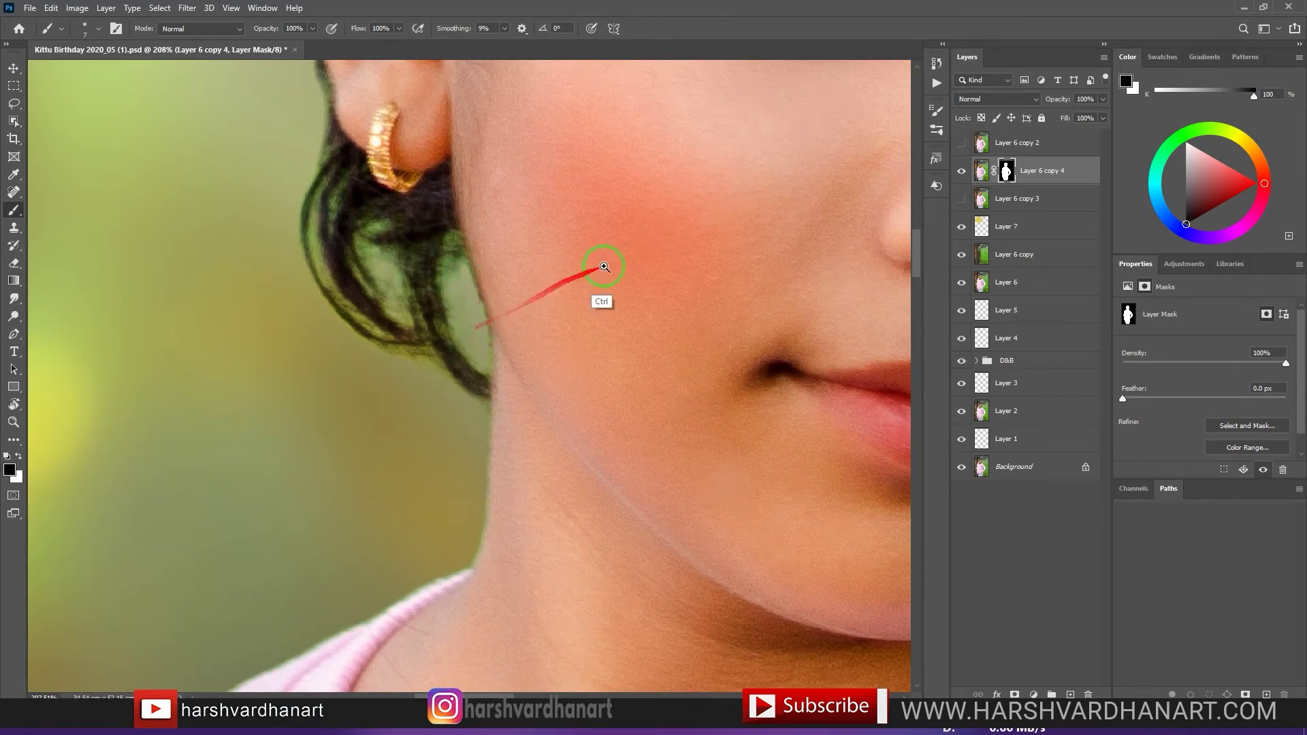
{"action": "left_click_drag", "start_coordinate": [604, 267], "coordinate": [517, 267]}
{"action": "left_click_drag", "start_coordinate": [631, 429], "coordinate": [578, 361]}
{"action": "key", "text": "ctrl+0"}
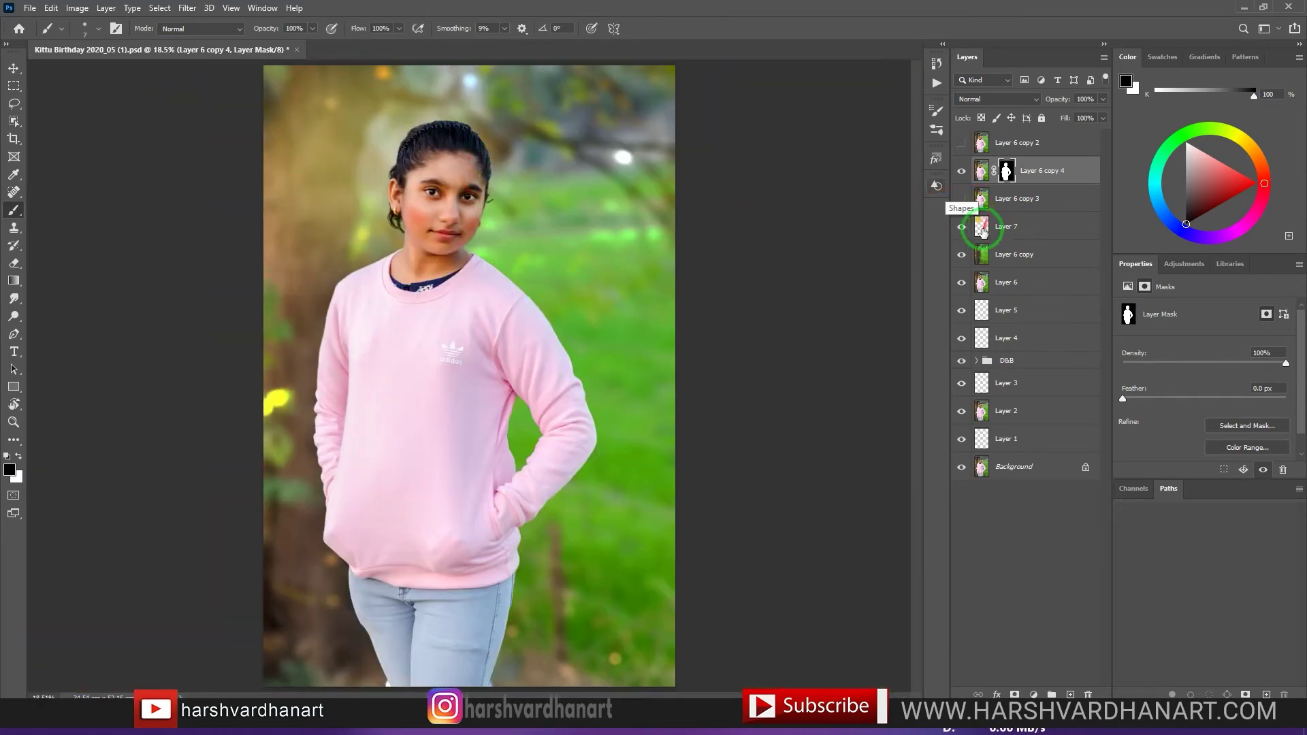
Lower the opacity of the Layer 7 glow to 72%.
{"action": "left_click", "coordinate": [983, 229]}
{"action": "left_click", "coordinate": [1102, 99]}
{"action": "left_click_drag", "start_coordinate": [1088, 116], "coordinate": [1081, 114]}
{"action": "left_click_drag", "start_coordinate": [505, 217], "coordinate": [496, 248]}
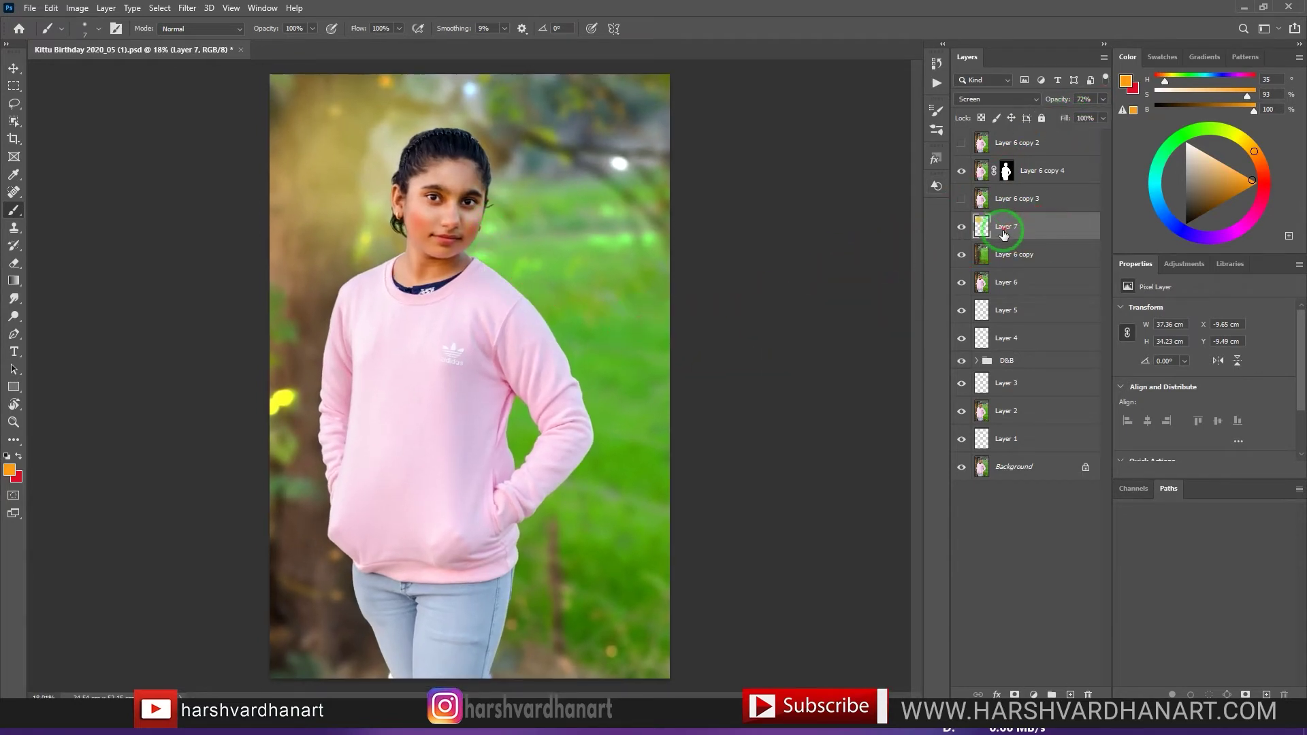
Place a copy of the Layer 7 glow above the masked cutout, shifted toward the photo's left edge, at 25% opacity.
{"action": "left_click_drag", "start_coordinate": [985, 227], "coordinate": [992, 156]}
{"action": "key", "text": "v"}
{"action": "left_click_drag", "start_coordinate": [373, 167], "coordinate": [306, 175]}
{"action": "left_click", "coordinate": [1105, 99]}
{"action": "mouse_move", "coordinate": [1086, 114]}
{"action": "left_mouse_down"}
{"action": "mouse_move", "coordinate": [1053, 116]}
{"action": "mouse_move", "coordinate": [1072, 115]}
{"action": "left_mouse_up"}
Set the original Layer 7 glow to 53% opacity and delete the hidden Layer 6 copy 2.
{"action": "left_click", "coordinate": [1000, 251]}
{"action": "left_click", "coordinate": [1102, 99]}
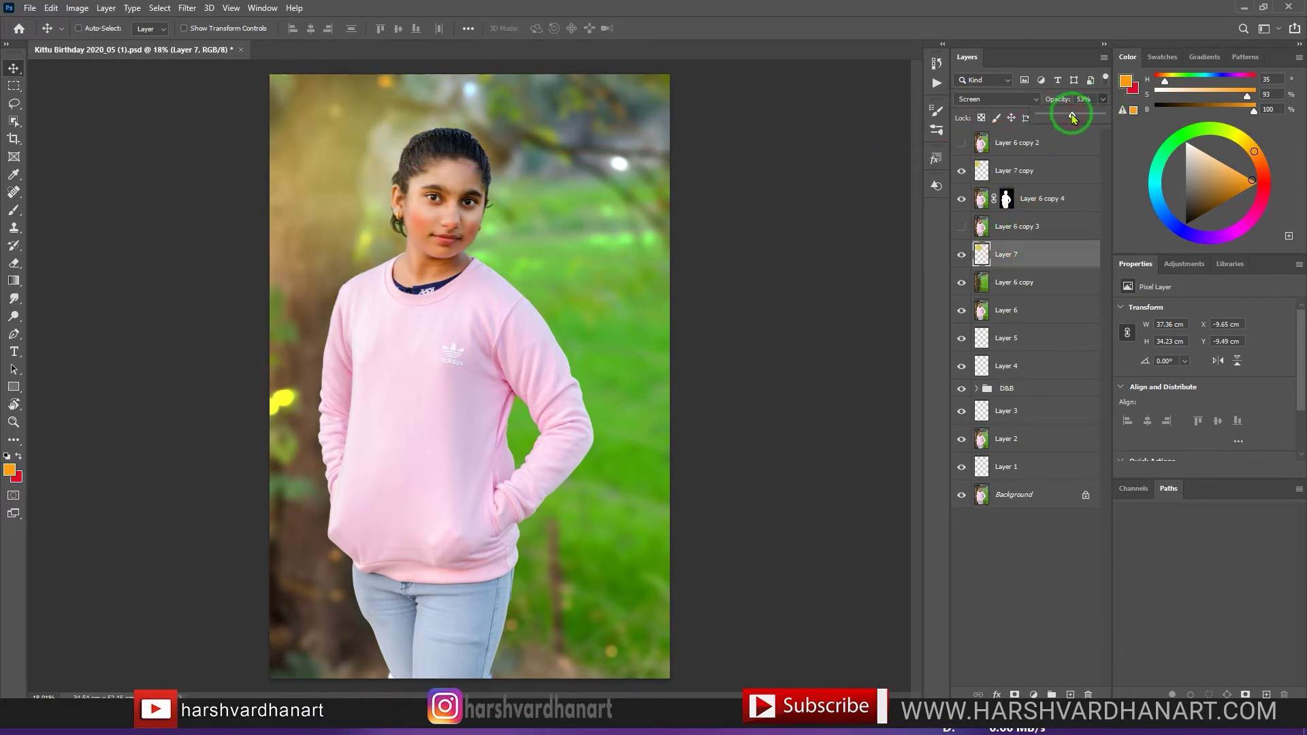
{"action": "left_click", "coordinate": [1042, 154]}
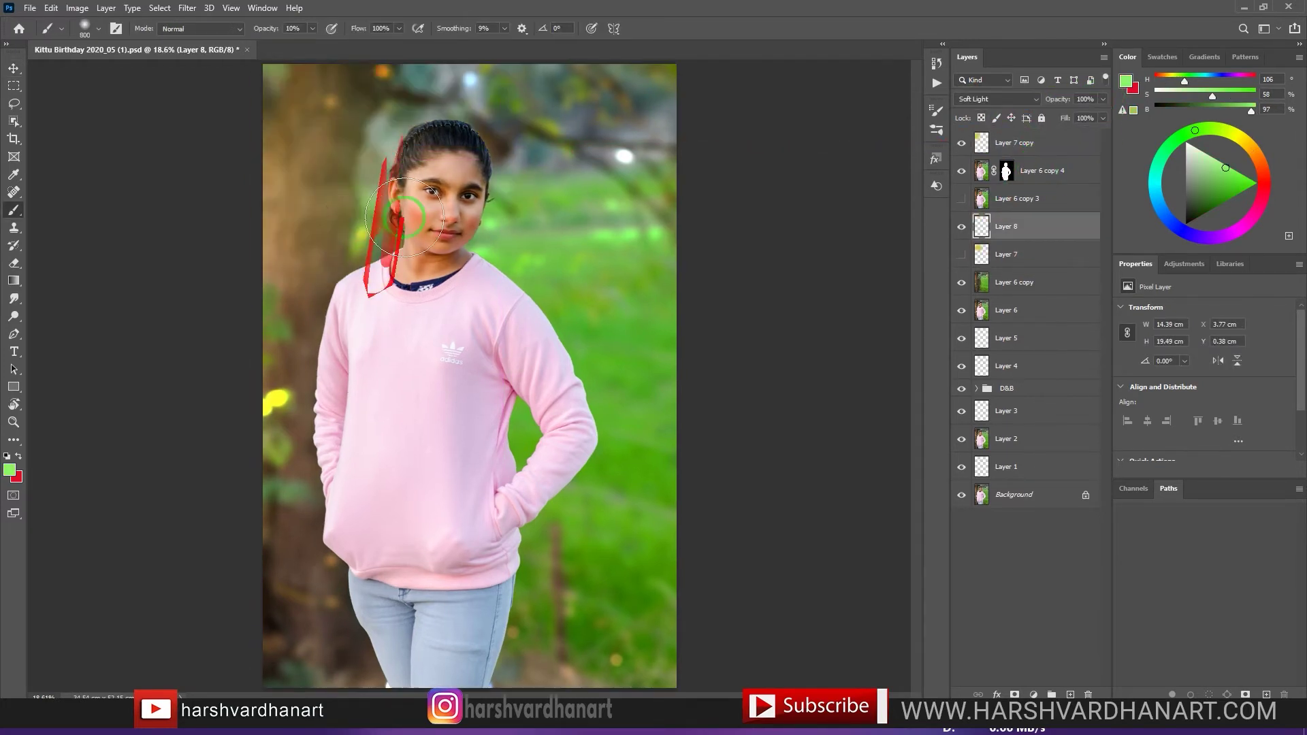
Brush green and yellow-green at 10% opacity over the background around the subject on the Soft Light Layer 8, and compare it off and on.
{"action": "left_click_drag", "start_coordinate": [382, 204], "coordinate": [443, 286]}
{"action": "mouse_move", "coordinate": [476, 231]}
{"action": "left_mouse_down"}
{"action": "mouse_move", "coordinate": [561, 333]}
{"action": "mouse_move", "coordinate": [397, 89]}
{"action": "mouse_move", "coordinate": [566, 382]}
{"action": "mouse_move", "coordinate": [533, 175]}
{"action": "mouse_move", "coordinate": [360, 89]}
{"action": "mouse_move", "coordinate": [320, 361]}
{"action": "mouse_move", "coordinate": [526, 177]}
{"action": "mouse_move", "coordinate": [599, 409]}
{"action": "mouse_move", "coordinate": [291, 377]}
{"action": "mouse_move", "coordinate": [485, 81]}
{"action": "mouse_move", "coordinate": [606, 216]}
{"action": "mouse_move", "coordinate": [538, 284]}
{"action": "left_mouse_up"}
{"action": "left_click_drag", "start_coordinate": [1258, 169], "coordinate": [1232, 133]}
{"action": "left_click", "coordinate": [1244, 188]}
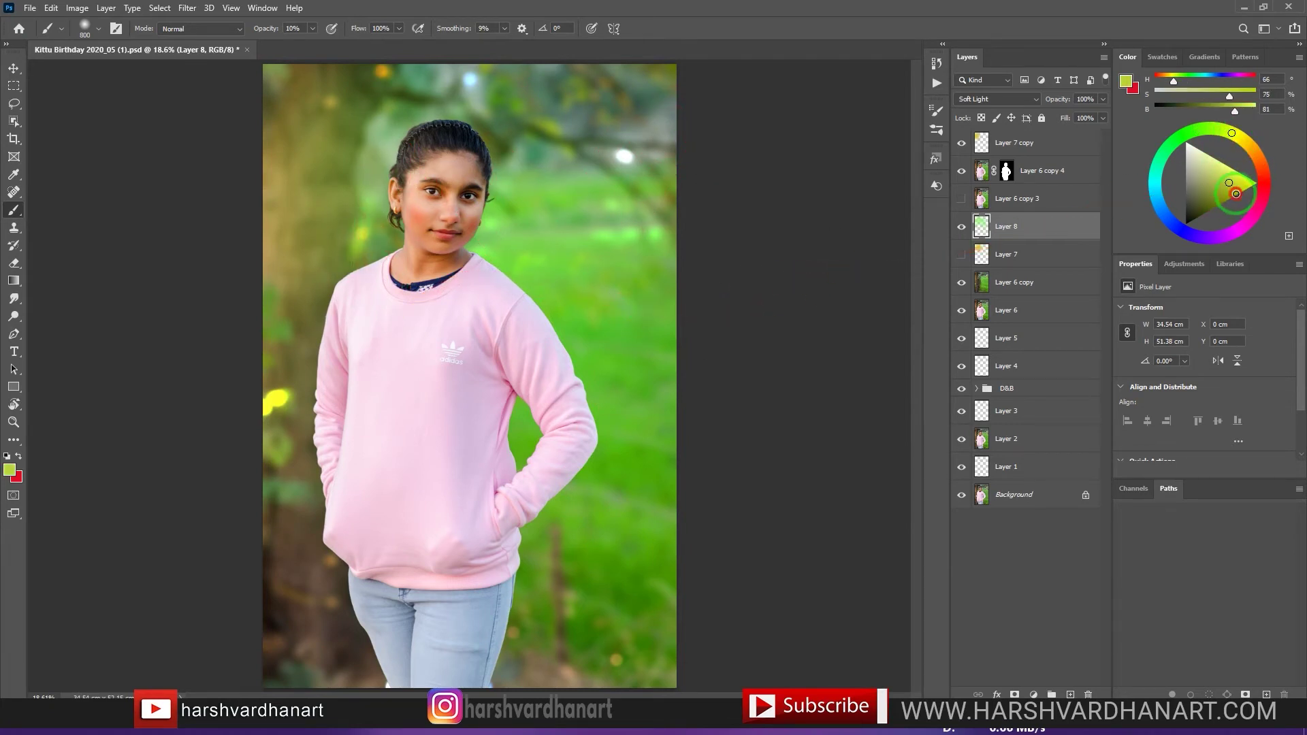
{"action": "mouse_move", "coordinate": [517, 183]}
{"action": "left_mouse_down"}
{"action": "mouse_move", "coordinate": [552, 238]}
{"action": "mouse_move", "coordinate": [362, 171]}
{"action": "mouse_move", "coordinate": [282, 429]}
{"action": "mouse_move", "coordinate": [422, 558]}
{"action": "mouse_move", "coordinate": [584, 297]}
{"action": "mouse_move", "coordinate": [575, 310]}
{"action": "left_mouse_up"}
{"action": "scroll", "coordinate": [610, 265], "scroll_direction": "up", "scroll_amount": 3}
{"action": "scroll", "coordinate": [578, 222], "scroll_direction": "down", "scroll_amount": 4}
{"action": "mouse_move", "coordinate": [567, 584]}
{"action": "left_mouse_down"}
{"action": "mouse_move", "coordinate": [666, 583]}
{"action": "mouse_move", "coordinate": [292, 534]}
{"action": "mouse_move", "coordinate": [482, 104]}
{"action": "left_mouse_up"}
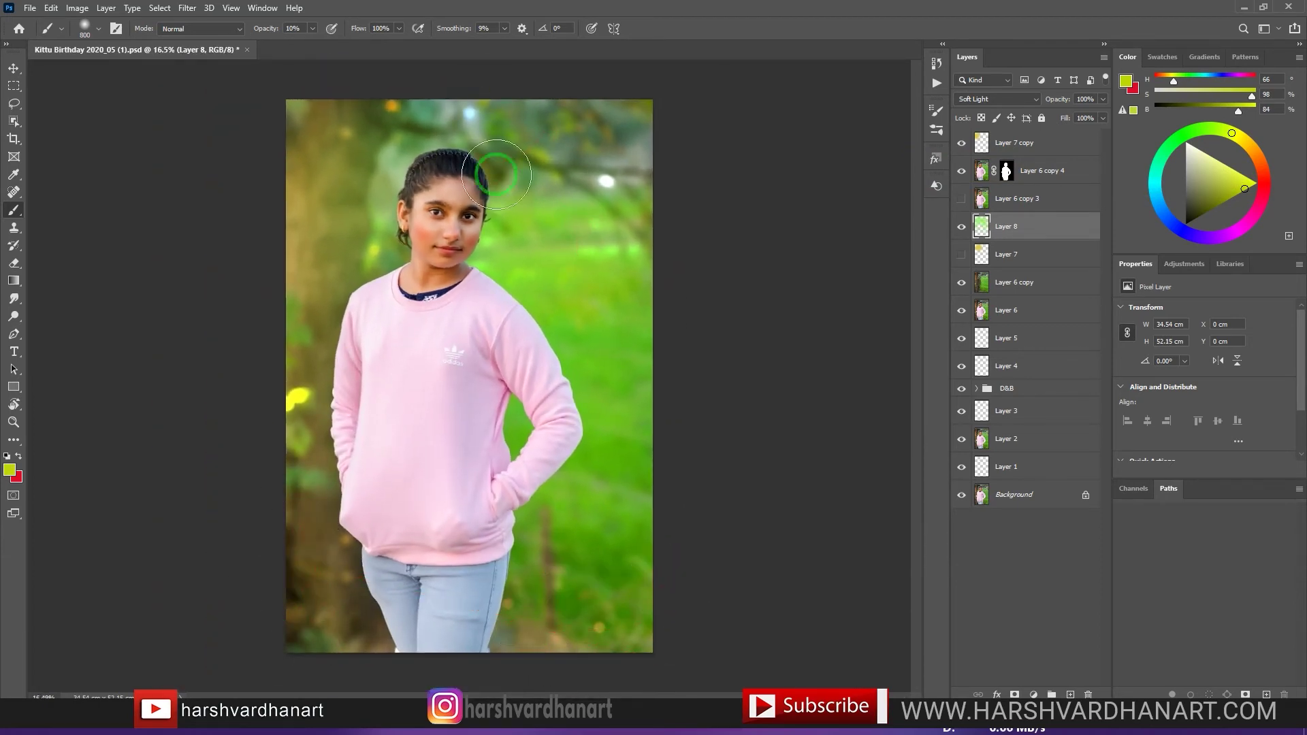
{"action": "left_click", "coordinate": [961, 232]}
{"action": "left_click", "coordinate": [962, 233]}
Add a Selective Color adjustment above Layer 7 copy, setting the Reds to Cyan -21% and Magenta +14%.
{"action": "left_click", "coordinate": [1042, 154]}
{"action": "left_click", "coordinate": [1184, 264]}
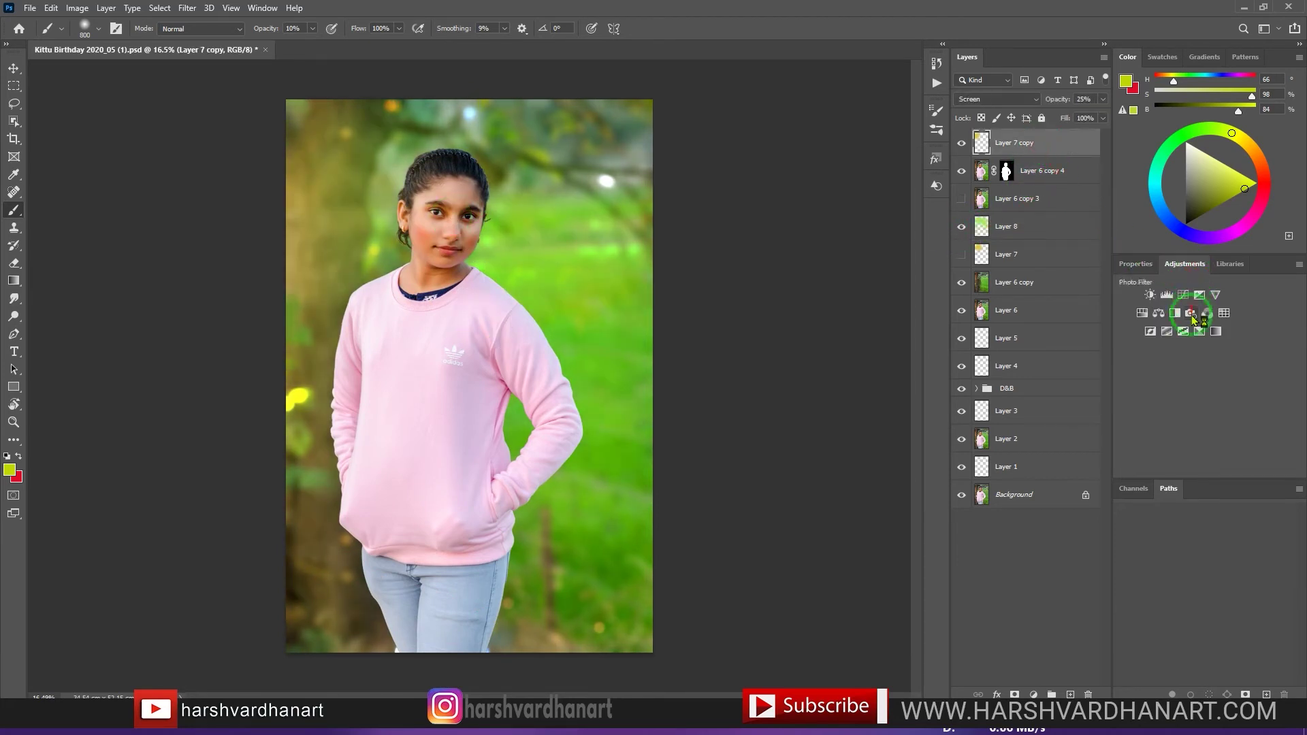
{"action": "left_click", "coordinate": [1188, 317]}
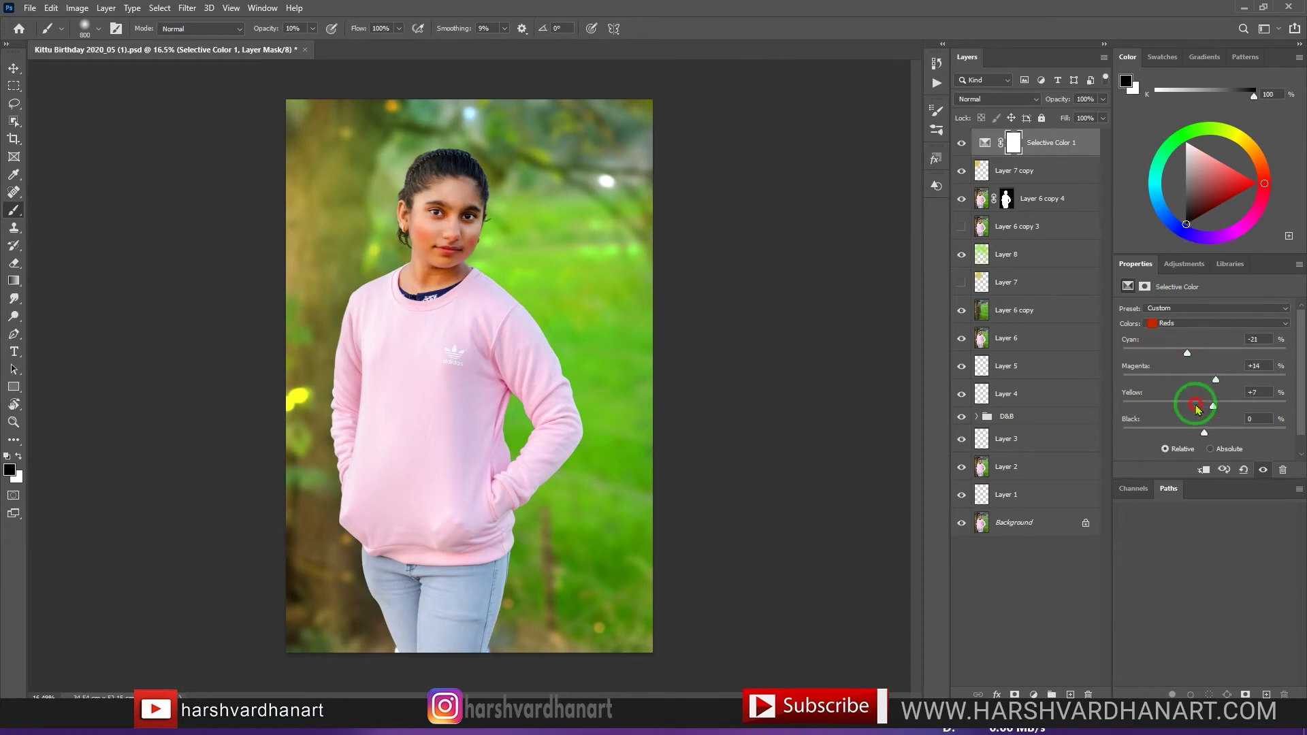
Reduce Cyan and adjust Black for the Greens in the Selective Color adjustment.
{"action": "left_click", "coordinate": [1219, 323]}
{"action": "left_click", "coordinate": [1167, 351]}
{"action": "left_click_drag", "start_coordinate": [1205, 353], "coordinate": [1148, 371]}
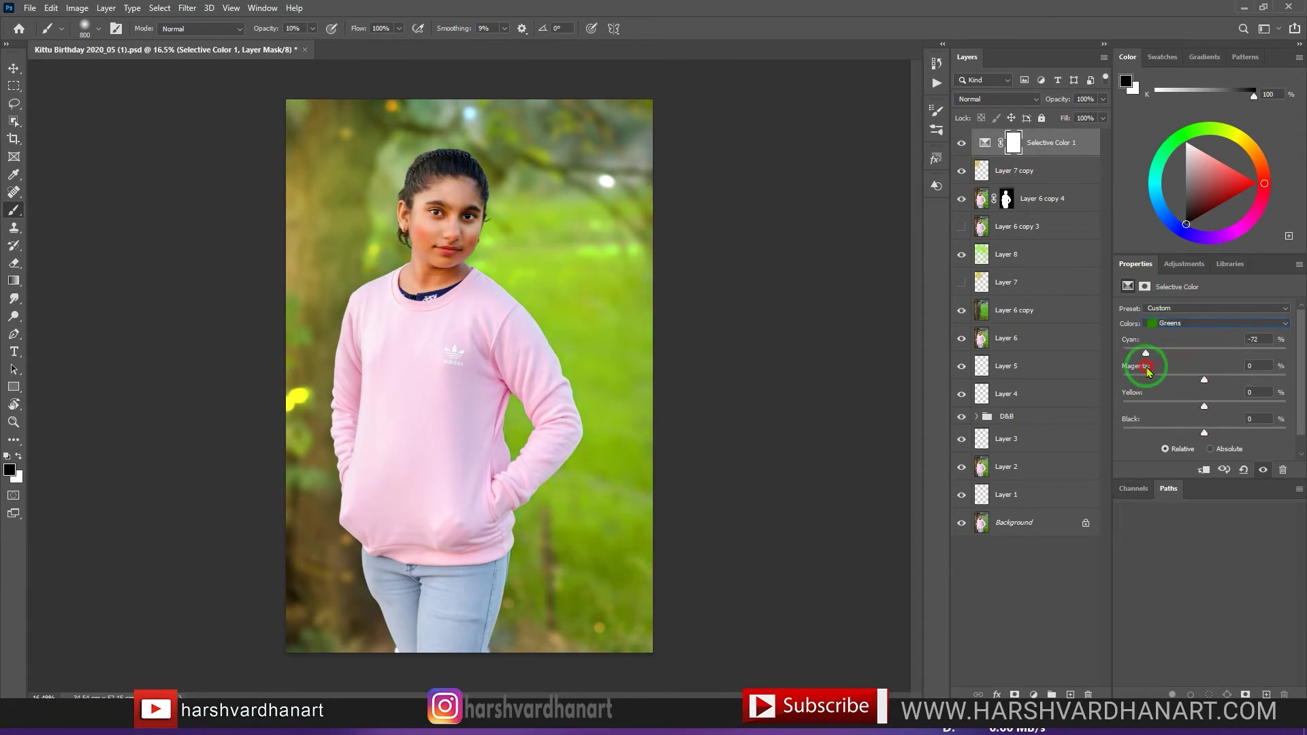
{"action": "left_click_drag", "start_coordinate": [1219, 430], "coordinate": [1227, 429]}
{"action": "mouse_move", "coordinate": [1177, 353]}
{"action": "left_mouse_down"}
{"action": "mouse_move", "coordinate": [1119, 357]}
{"action": "mouse_move", "coordinate": [1168, 366]}
{"action": "left_mouse_up"}
Set Selective Color Cyans to Cyan +37%, Magenta +13%, and Greens to Cyan -56%, Magenta -1%, Yellow -1%, Black -23%.
{"action": "left_click", "coordinate": [1185, 324]}
{"action": "left_click", "coordinate": [1181, 366]}
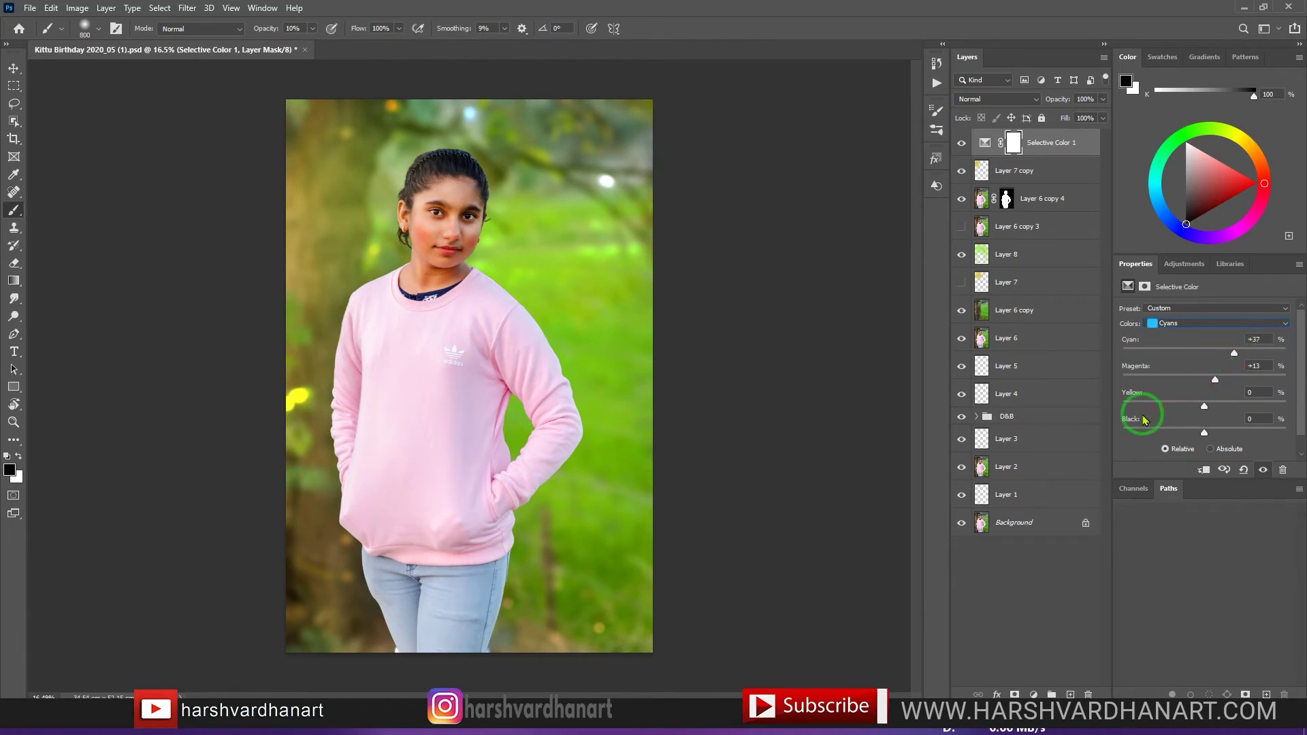
{"action": "left_click", "coordinate": [1212, 323]}
{"action": "left_click", "coordinate": [1182, 354]}
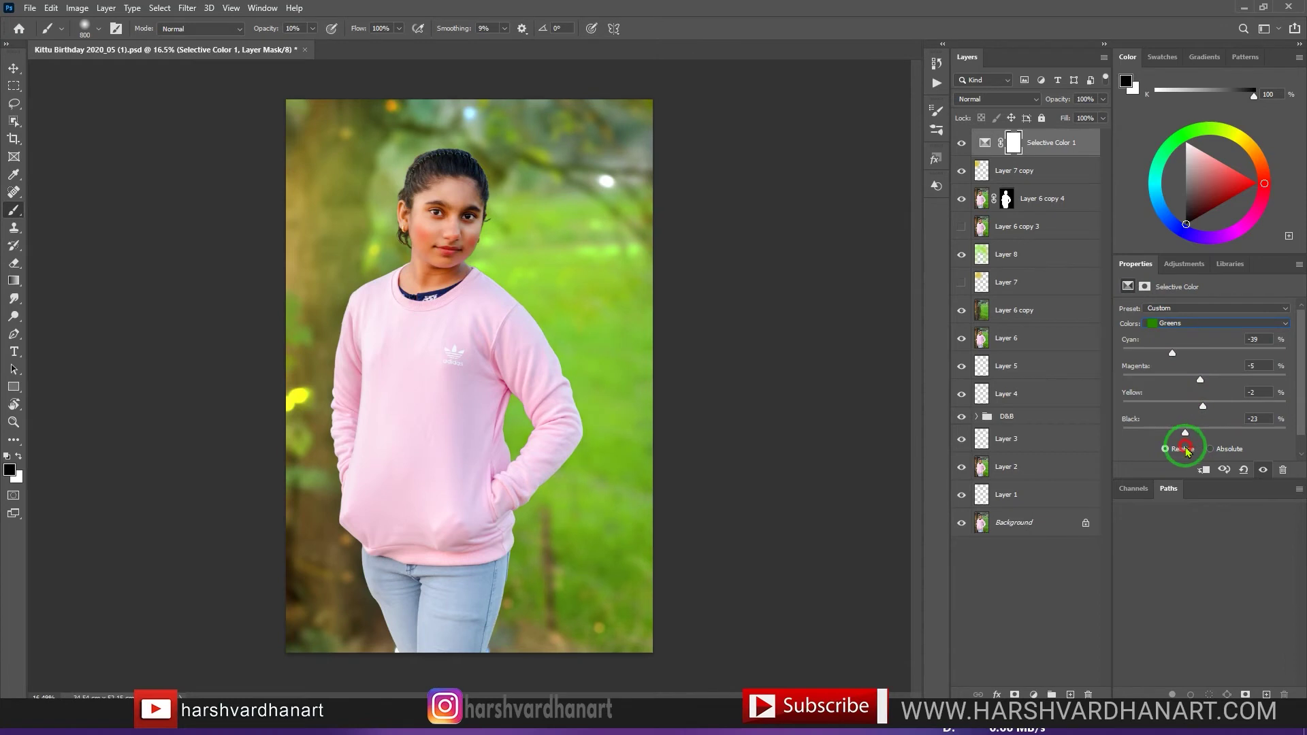
{"action": "left_click_drag", "start_coordinate": [1163, 393], "coordinate": [1144, 364]}
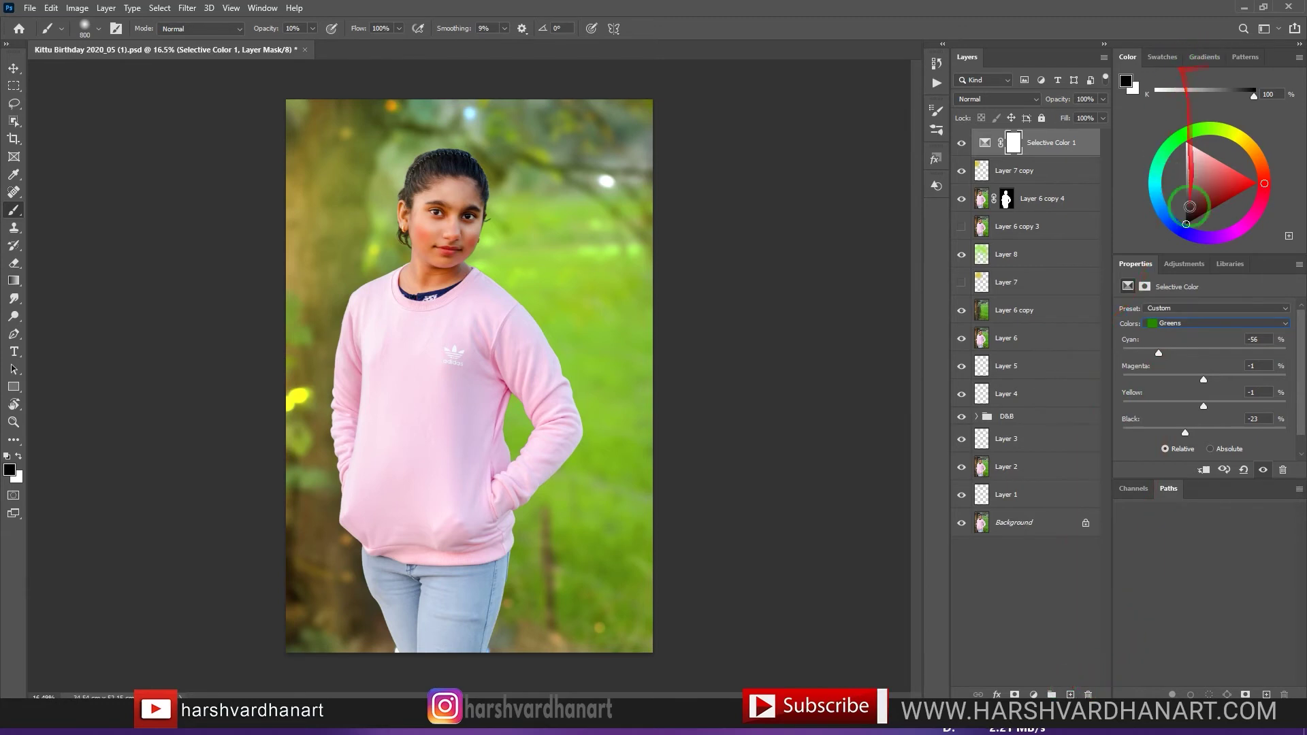
Add a Curves adjustment and shift the Red channel's shadow point to input 17, output 3.
{"action": "left_click", "coordinate": [1191, 265]}
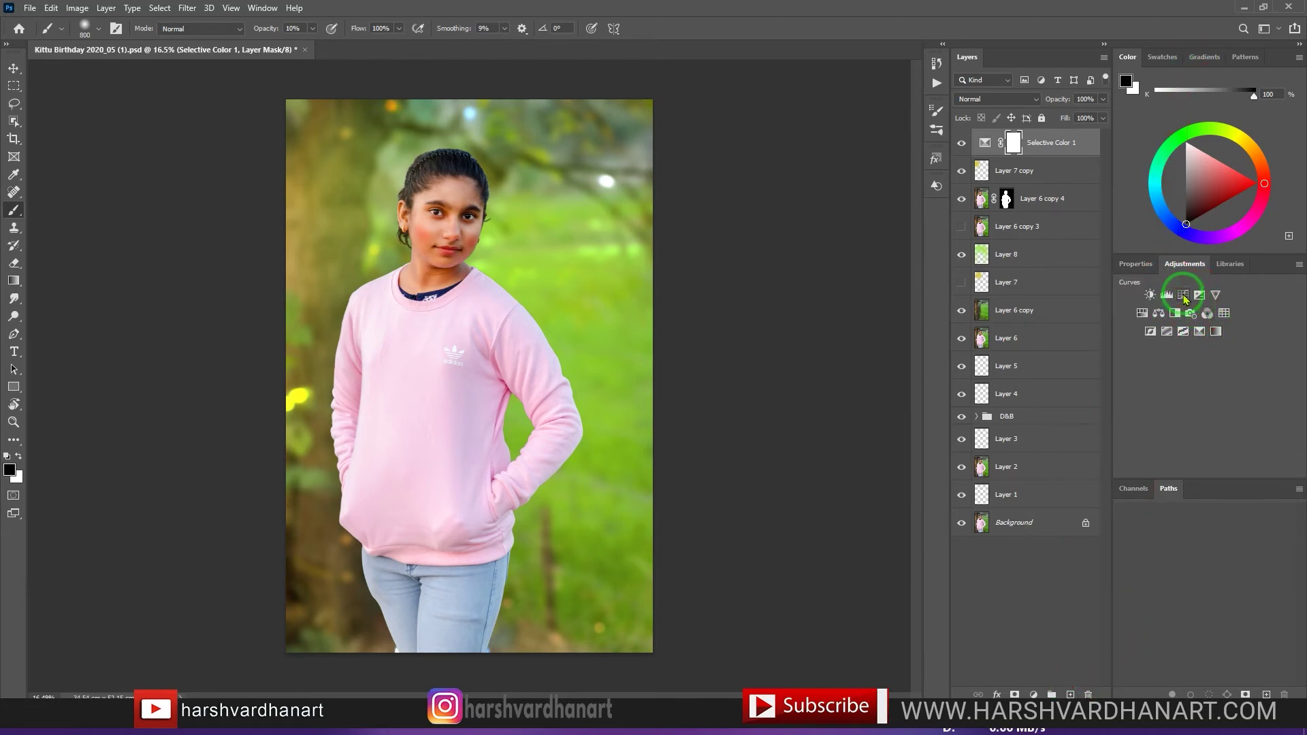
{"action": "left_click", "coordinate": [1184, 296]}
{"action": "left_click", "coordinate": [1227, 329]}
{"action": "left_click", "coordinate": [1207, 349]}
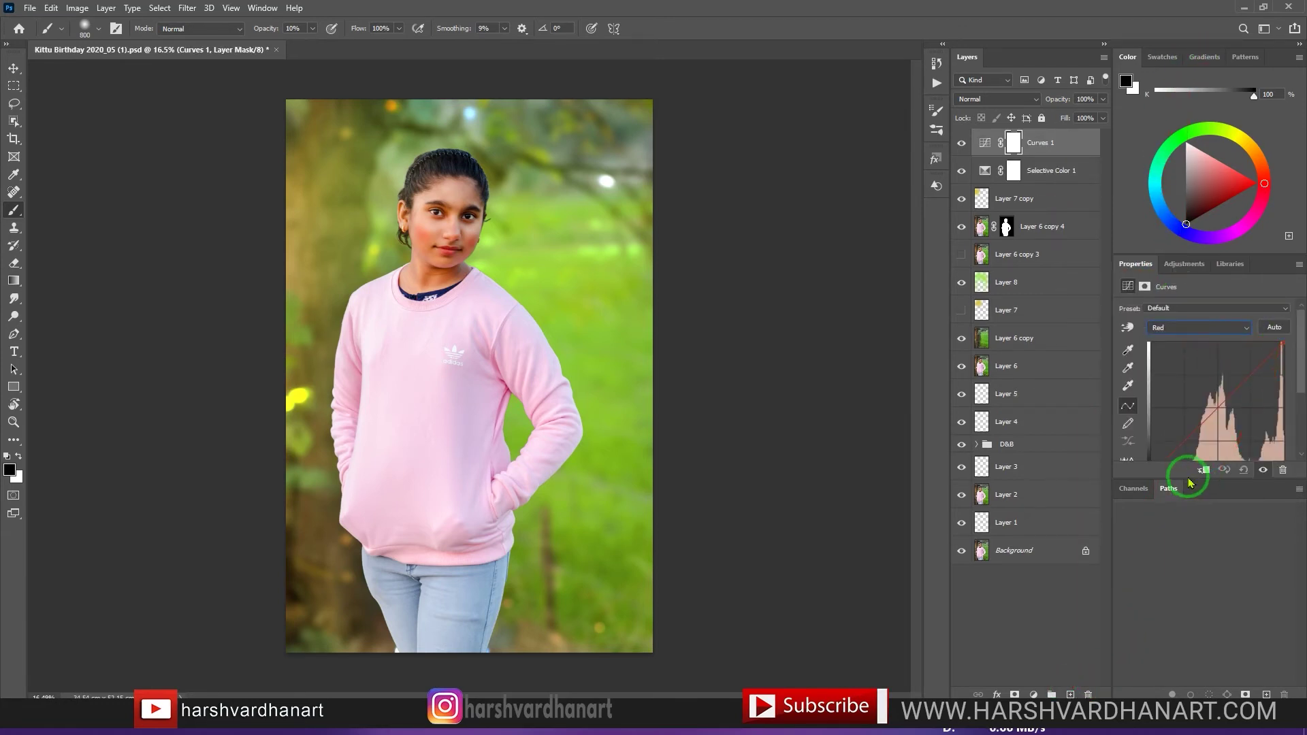
{"action": "left_click_drag", "start_coordinate": [1193, 488], "coordinate": [1202, 555]}
{"action": "left_click_drag", "start_coordinate": [1285, 345], "coordinate": [1285, 343]}
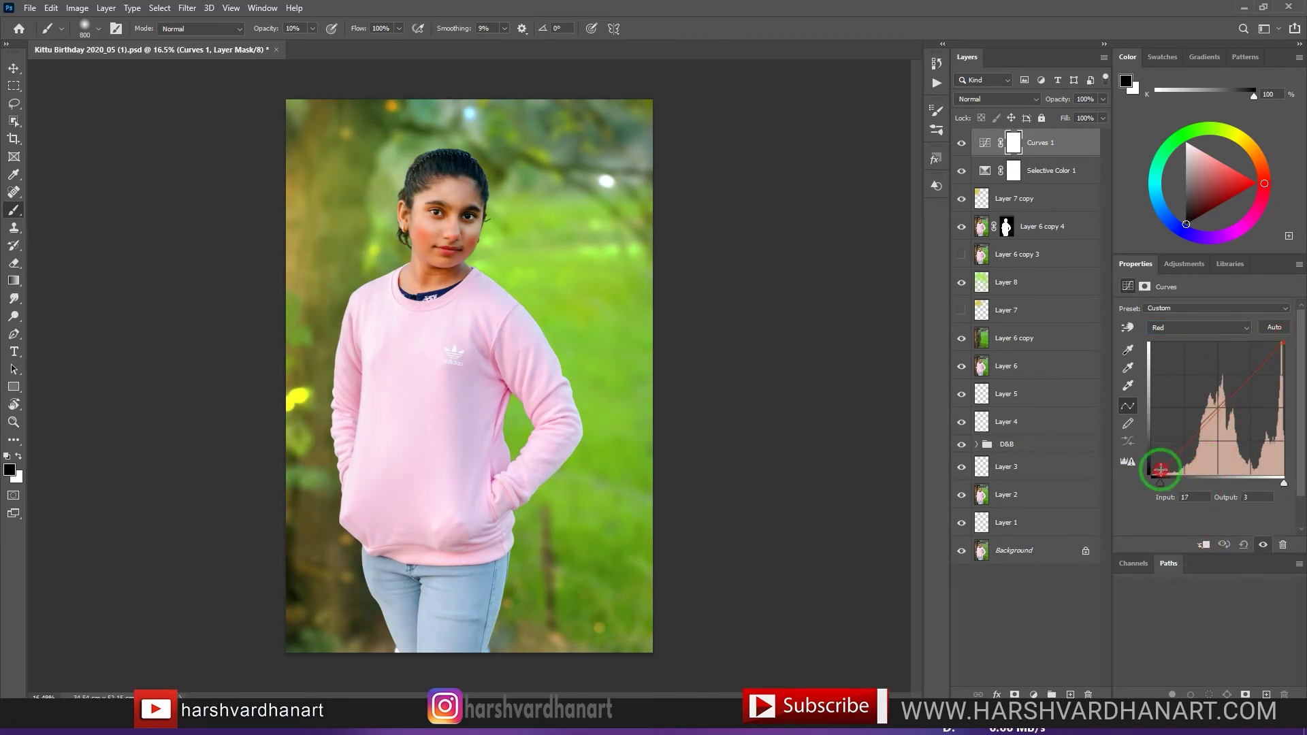
Try to adjust the Green channel's highlight endpoint in the Curves adjustment.
{"action": "left_click", "coordinate": [1185, 328]}
{"action": "left_click", "coordinate": [1176, 361]}
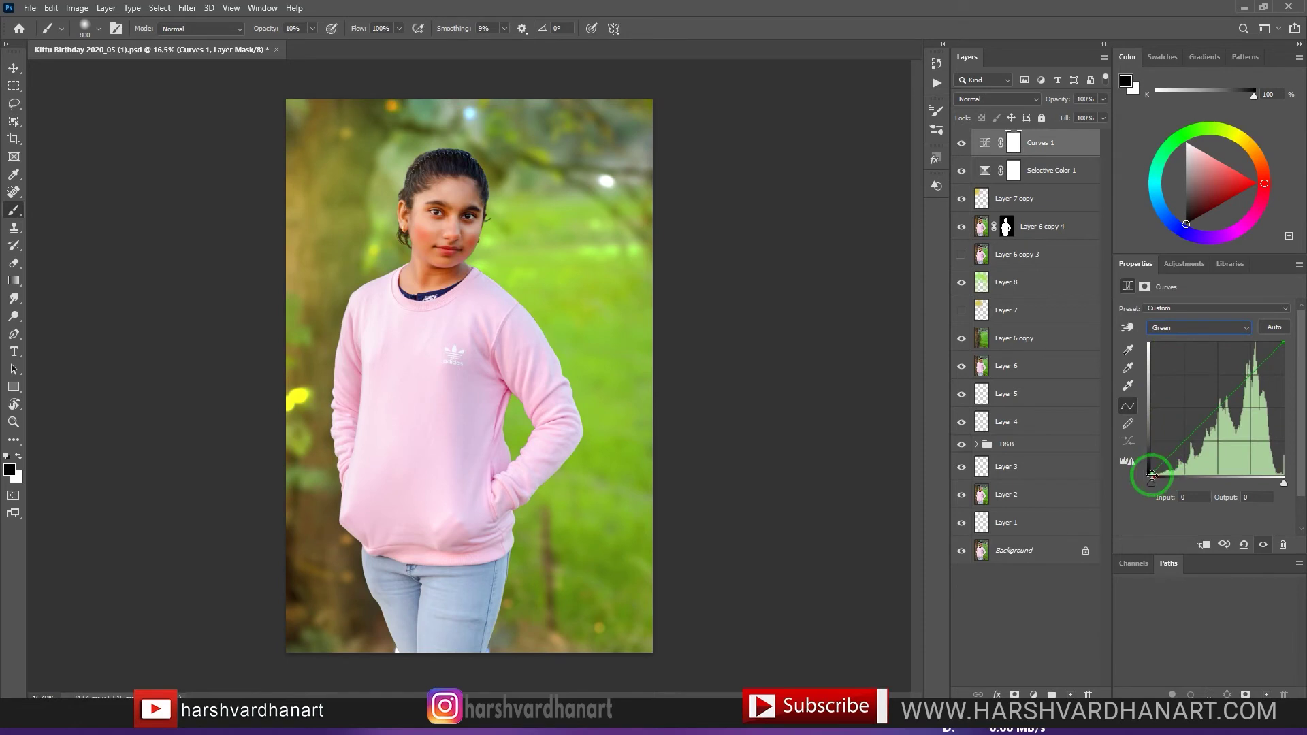
{"action": "mouse_move", "coordinate": [1281, 343]}
{"action": "left_mouse_down"}
{"action": "mouse_move", "coordinate": [1284, 359]}
{"action": "mouse_move", "coordinate": [1276, 335]}
{"action": "left_mouse_up"}
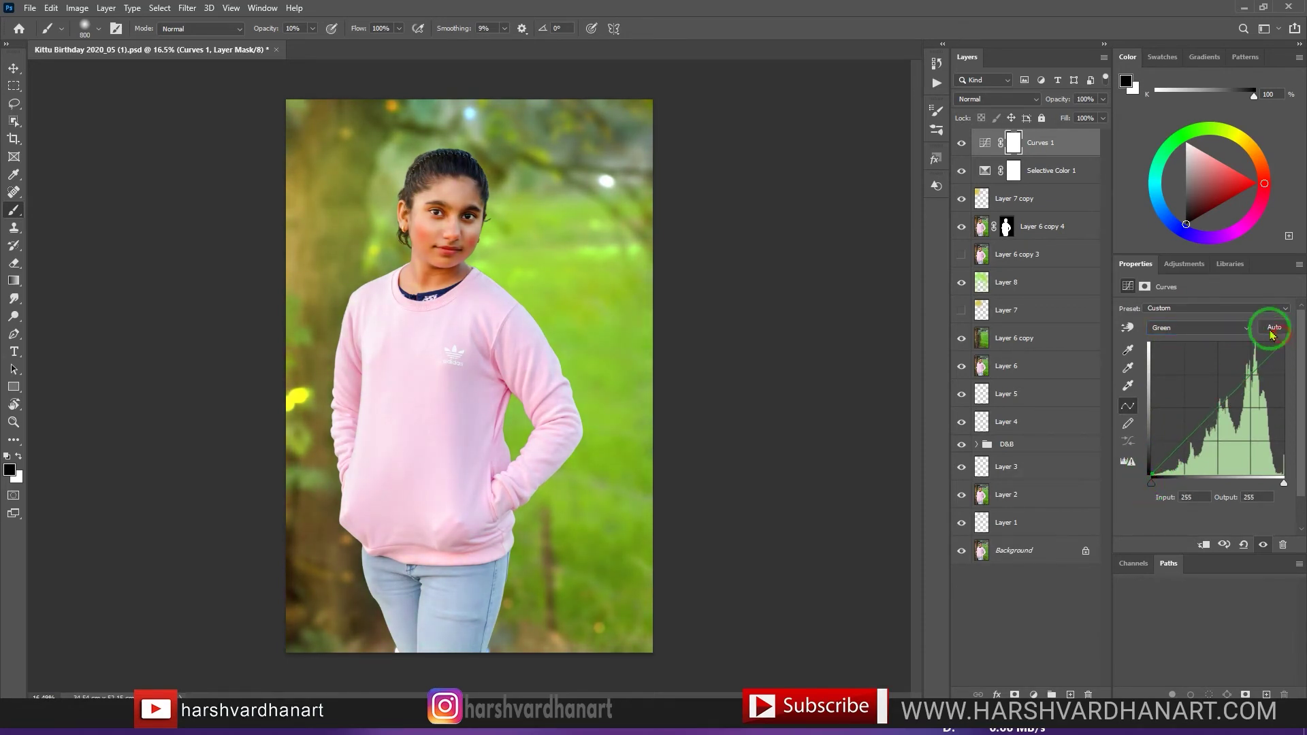
{"action": "left_click_drag", "start_coordinate": [455, 634], "coordinate": [499, 642]}
{"action": "left_click_drag", "start_coordinate": [578, 426], "coordinate": [550, 300]}
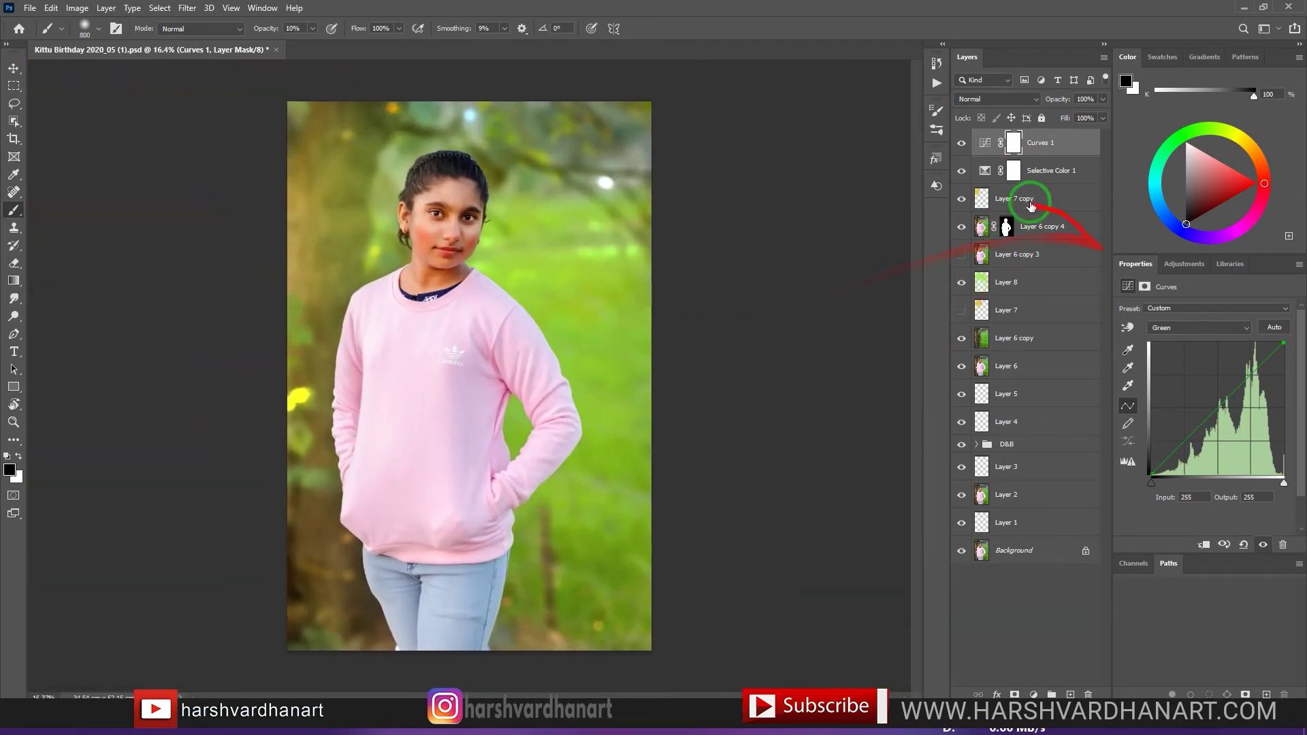
Add an Exposure adjustment of +0.17 and invert its mask to hide the effect.
{"action": "left_click", "coordinate": [1184, 263]}
{"action": "left_click", "coordinate": [1199, 286]}
{"action": "mouse_move", "coordinate": [1204, 338]}
{"action": "left_mouse_down"}
{"action": "mouse_move", "coordinate": [1222, 340]}
{"action": "mouse_move", "coordinate": [1206, 344]}
{"action": "left_mouse_up"}
{"action": "key", "text": "ctrl+i"}
Paint white on the Exposure 1 mask over the subject's face and upper body, raising the brush opacity to 100%.
{"action": "key", "text": "x"}
{"action": "mouse_move", "coordinate": [411, 280]}
{"action": "left_mouse_down"}
{"action": "mouse_move", "coordinate": [413, 259]}
{"action": "mouse_move", "coordinate": [403, 299]}
{"action": "left_mouse_up"}
{"action": "key", "text": "0"}
{"action": "mouse_move", "coordinate": [477, 279]}
{"action": "left_mouse_down"}
{"action": "mouse_move", "coordinate": [470, 222]}
{"action": "mouse_move", "coordinate": [430, 328]}
{"action": "mouse_move", "coordinate": [483, 430]}
{"action": "left_mouse_up"}
Run the Pro Sharpening action, accepting a High Pass radius of 1.1 pixels.
{"action": "left_click", "coordinate": [938, 83]}
{"action": "left_click", "coordinate": [811, 322]}
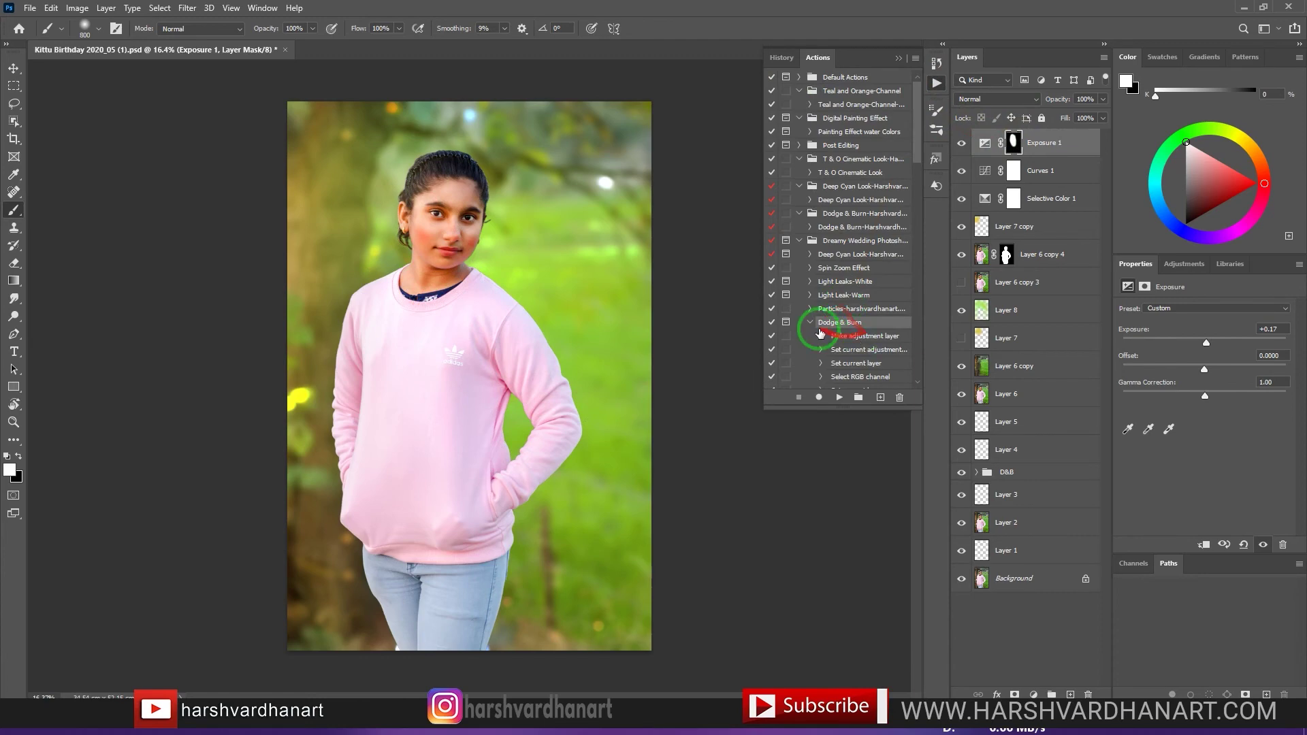
{"action": "left_click", "coordinate": [841, 336]}
{"action": "left_click", "coordinate": [840, 397]}
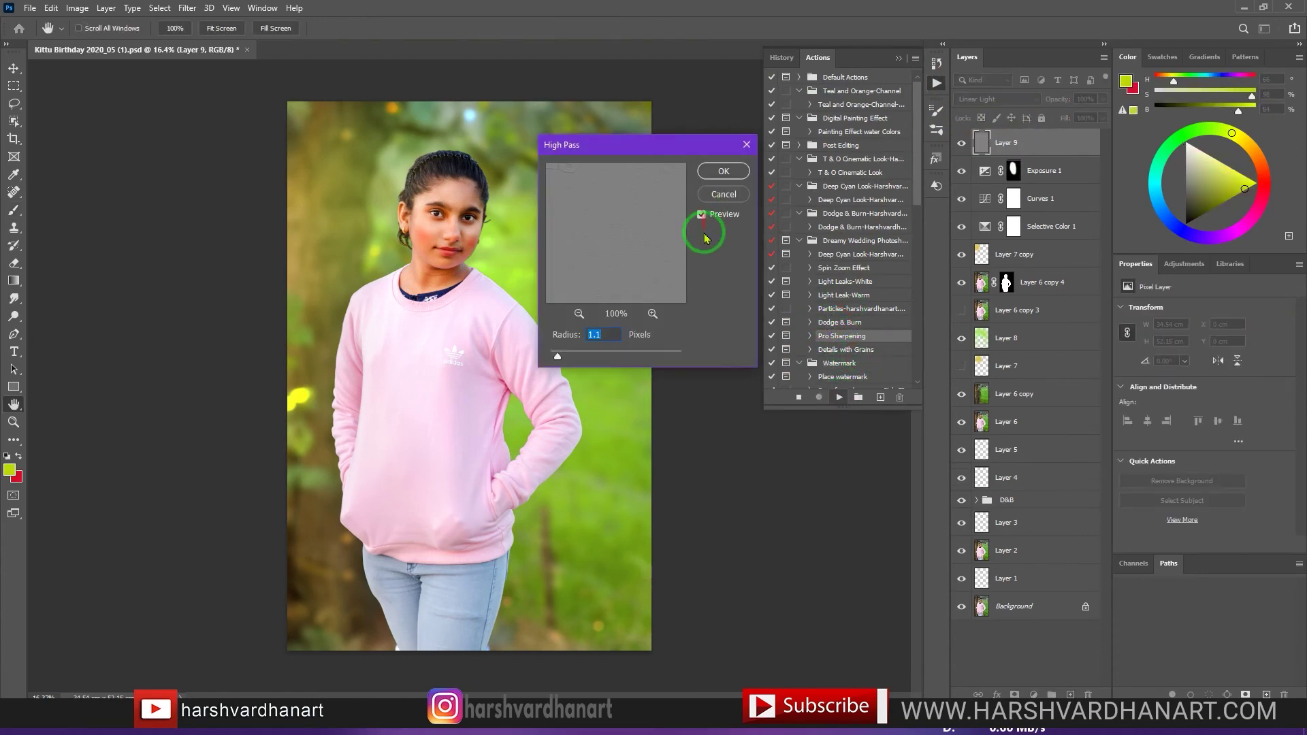
{"action": "left_click", "coordinate": [722, 170]}
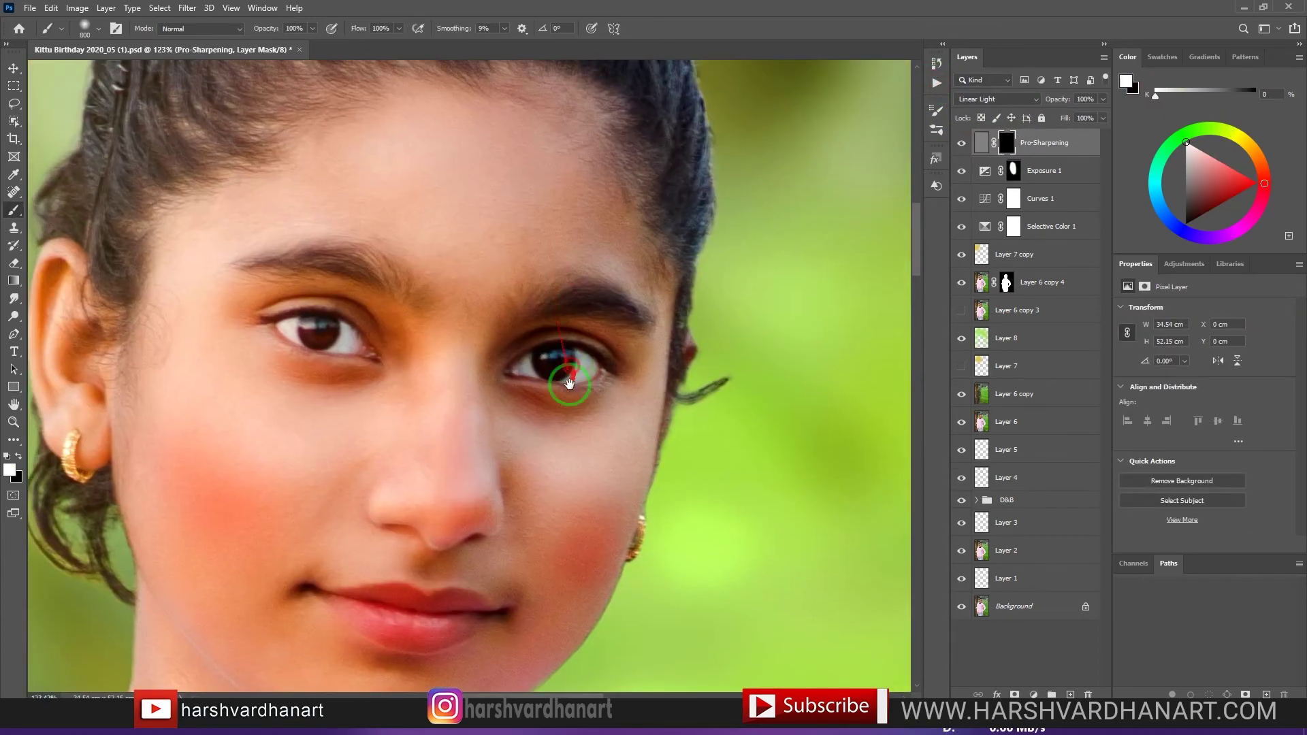
Paint white on the Pro-Sharpening mask over the eyes, eyebrows and lips with a 40-pixel brush, lowering its opacity to 40%.
{"action": "key", "text": "bracketleft"}
{"action": "key", "text": "bracketleft"}
{"action": "key", "text": "bracketleft"}
{"action": "key", "text": "bracketleft"}
{"action": "key", "text": "bracketleft"}
{"action": "key", "text": "bracketleft"}
{"action": "key", "text": "bracketleft"}
{"action": "key", "text": "bracketleft"}
{"action": "key", "text": "bracketleft"}
{"action": "key", "text": "bracketleft"}
{"action": "key", "text": "bracketleft"}
{"action": "key", "text": "bracketleft"}
{"action": "key", "text": "bracketleft"}
{"action": "key", "text": "bracketleft"}
{"action": "key", "text": "bracketleft"}
{"action": "key", "text": "bracketleft"}
{"action": "key", "text": "bracketleft"}
{"action": "key", "text": "bracketleft"}
{"action": "key", "text": "bracketleft"}
{"action": "key", "text": "bracketleft"}
{"action": "mouse_move", "coordinate": [567, 368]}
{"action": "left_mouse_down"}
{"action": "mouse_move", "coordinate": [551, 358]}
{"action": "mouse_move", "coordinate": [558, 385]}
{"action": "left_mouse_up"}
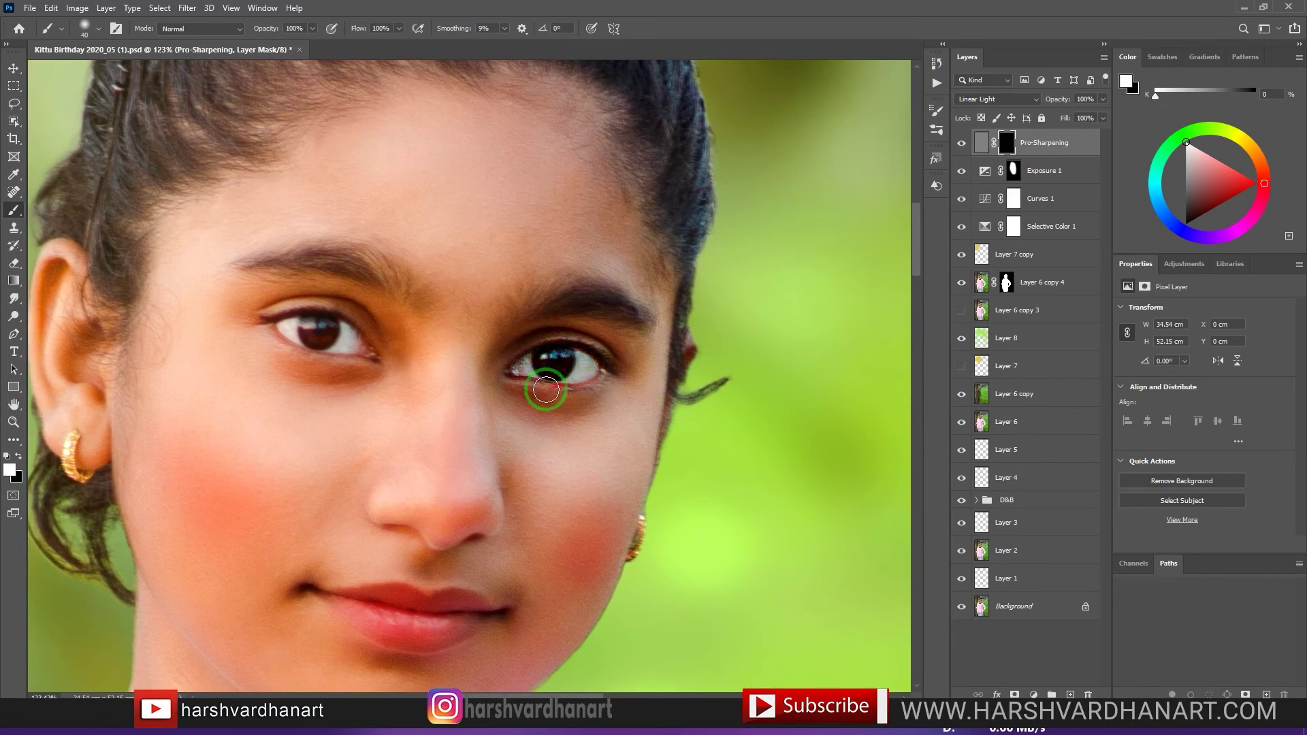
{"action": "left_click_drag", "start_coordinate": [566, 328], "coordinate": [638, 316]}
{"action": "left_click_drag", "start_coordinate": [373, 616], "coordinate": [452, 619]}
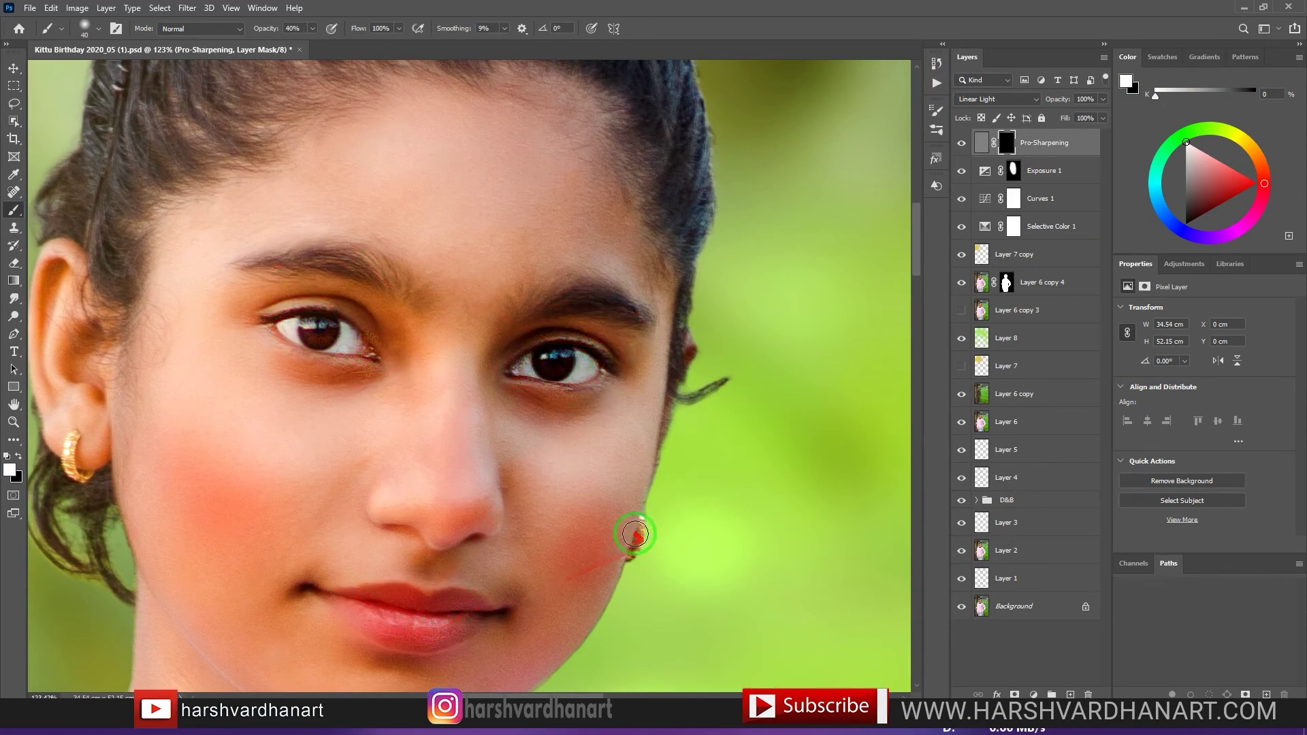
Enlarge the brush to 90 pixels and paint white on the Pro-Sharpening mask over the subject's hair at 40% opacity.
{"action": "key", "text": "bracketright"}
{"action": "key", "text": "bracketright"}
{"action": "key", "text": "bracketright"}
{"action": "key", "text": "bracketright"}
{"action": "key", "text": "bracketright"}
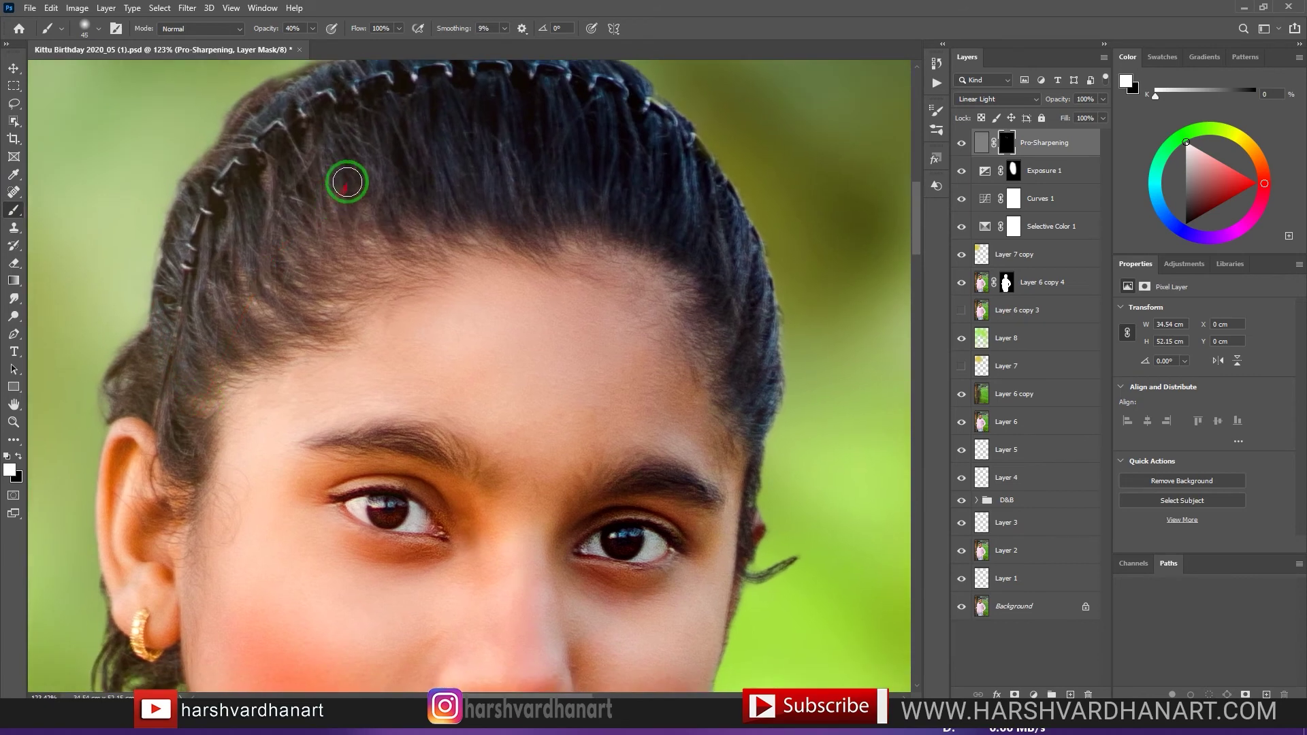
{"action": "mouse_move", "coordinate": [344, 181]}
{"action": "left_mouse_down"}
{"action": "mouse_move", "coordinate": [584, 163]}
{"action": "mouse_move", "coordinate": [440, 204]}
{"action": "left_mouse_up"}
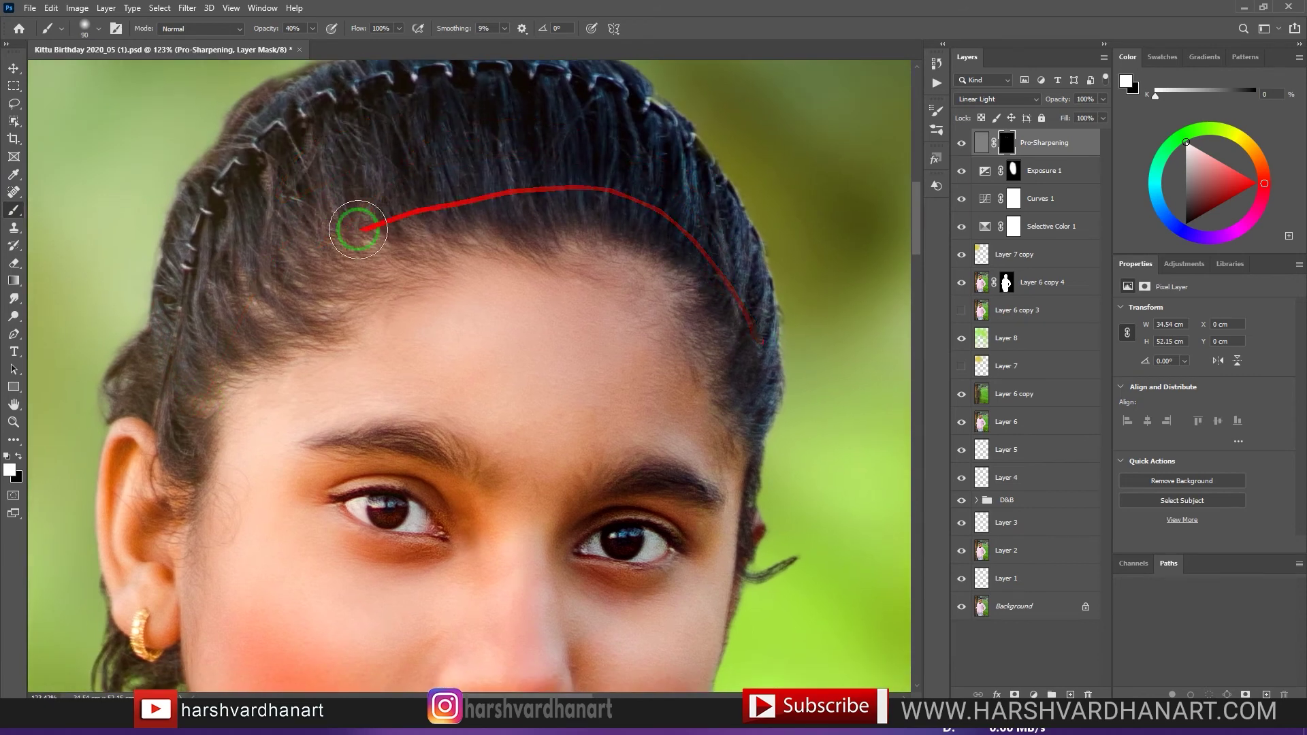
{"action": "left_click_drag", "start_coordinate": [550, 380], "coordinate": [477, 382]}
{"action": "left_click_drag", "start_coordinate": [604, 569], "coordinate": [529, 338]}
{"action": "mouse_move", "coordinate": [438, 397]}
{"action": "left_mouse_down"}
{"action": "mouse_move", "coordinate": [382, 422]}
{"action": "mouse_move", "coordinate": [345, 399]}
{"action": "left_mouse_up"}
{"action": "left_click_drag", "start_coordinate": [485, 245], "coordinate": [505, 245]}
Reduce the brush to 50 pixels and 10% opacity for light sharpening on the face.
{"action": "scroll", "coordinate": [505, 245], "scroll_direction": "up", "scroll_amount": 5}
{"action": "key", "text": "bracketleft"}
{"action": "key", "text": "bracketleft"}
{"action": "key", "text": "1"}
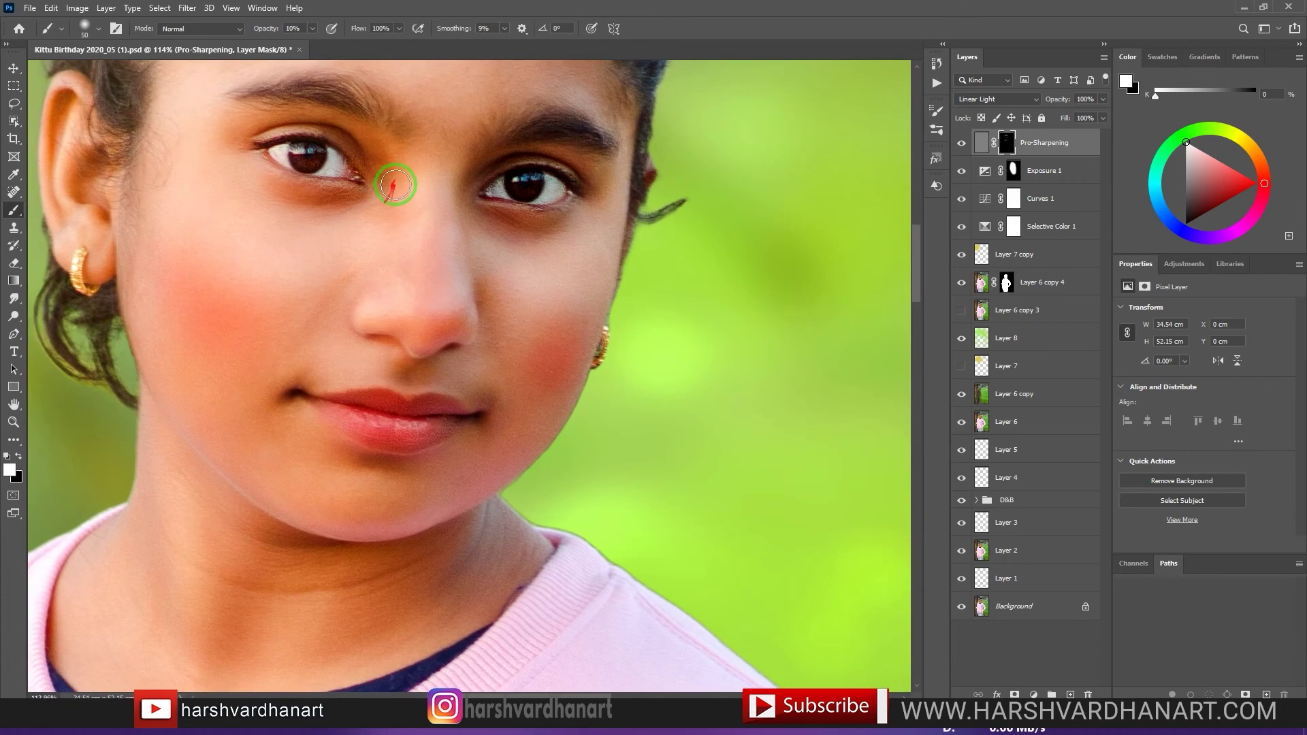
{"action": "scroll", "coordinate": [395, 184], "scroll_direction": "down", "scroll_amount": 5}
{"action": "scroll", "coordinate": [528, 242], "scroll_direction": "up", "scroll_amount": 2}
{"action": "scroll", "coordinate": [678, 497], "scroll_direction": "down", "scroll_amount": 5}
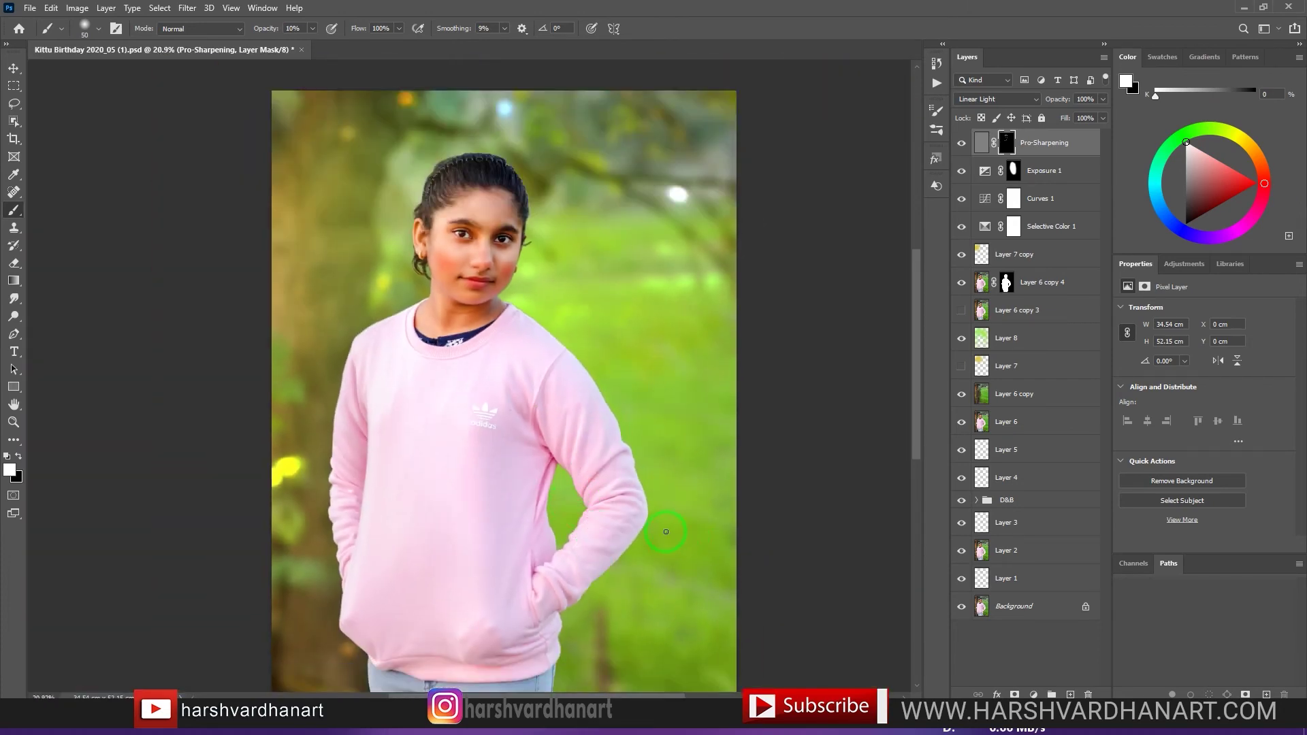
Group all layers above the Background and display the portrait in full-screen mode.
{"action": "left_click", "coordinate": [974, 584], "text": "shift"}
{"action": "key", "text": "ctrl+g"}
{"action": "key", "text": "f"}
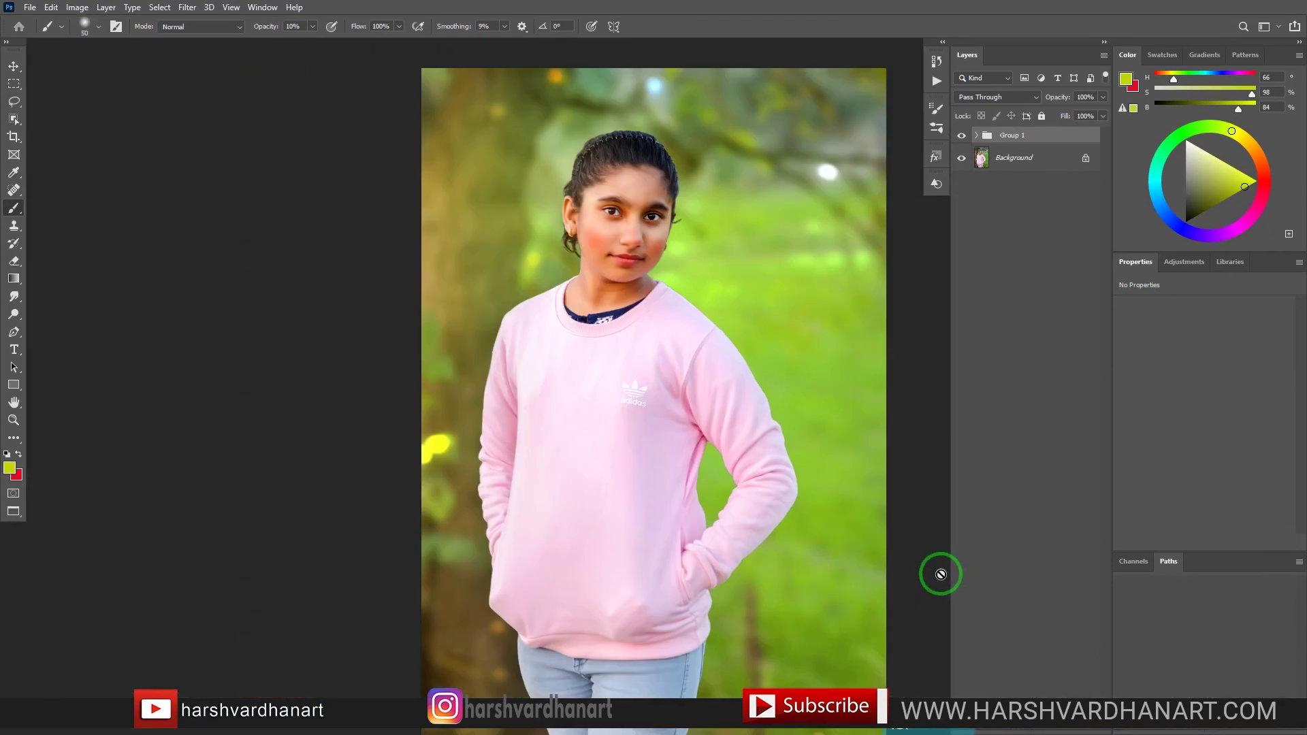
{"action": "key", "text": "f"}
{"action": "scroll", "coordinate": [924, 580], "scroll_direction": "down", "scroll_amount": 1}
{"action": "left_click", "coordinate": [923, 580]}
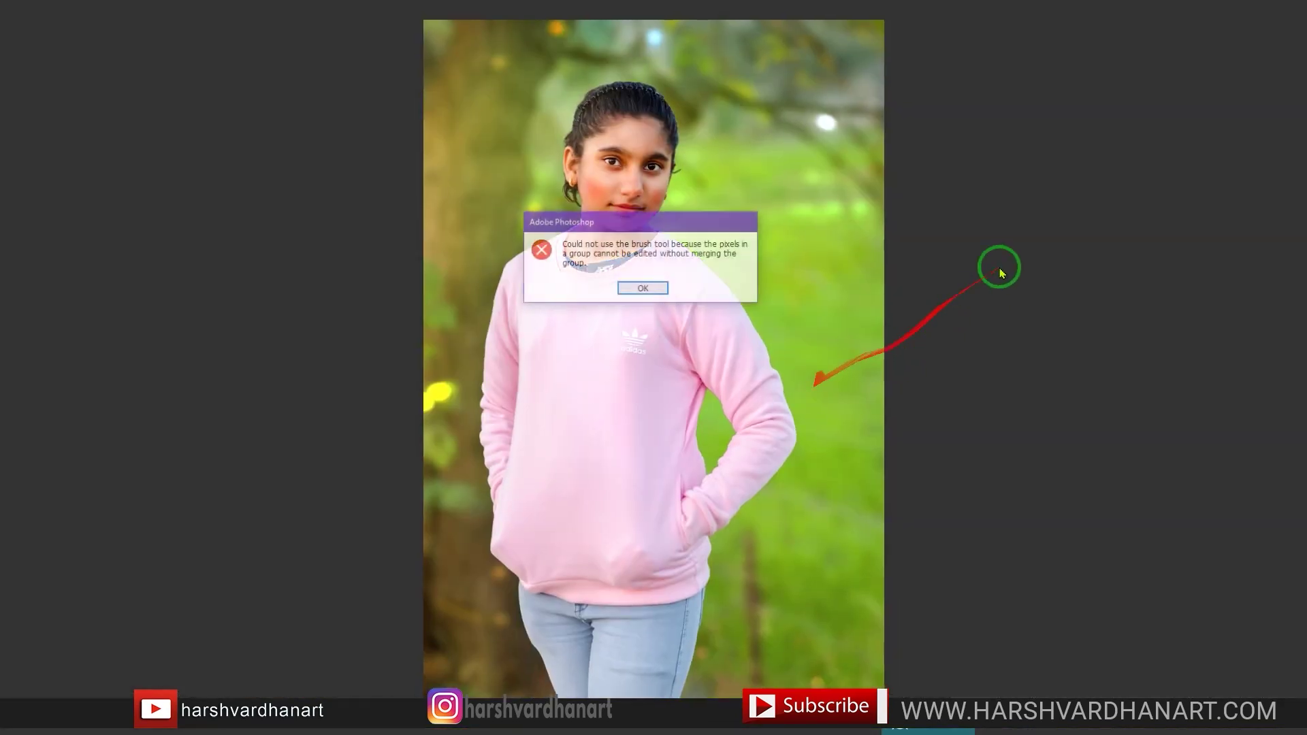
{"action": "left_click", "coordinate": [659, 299]}
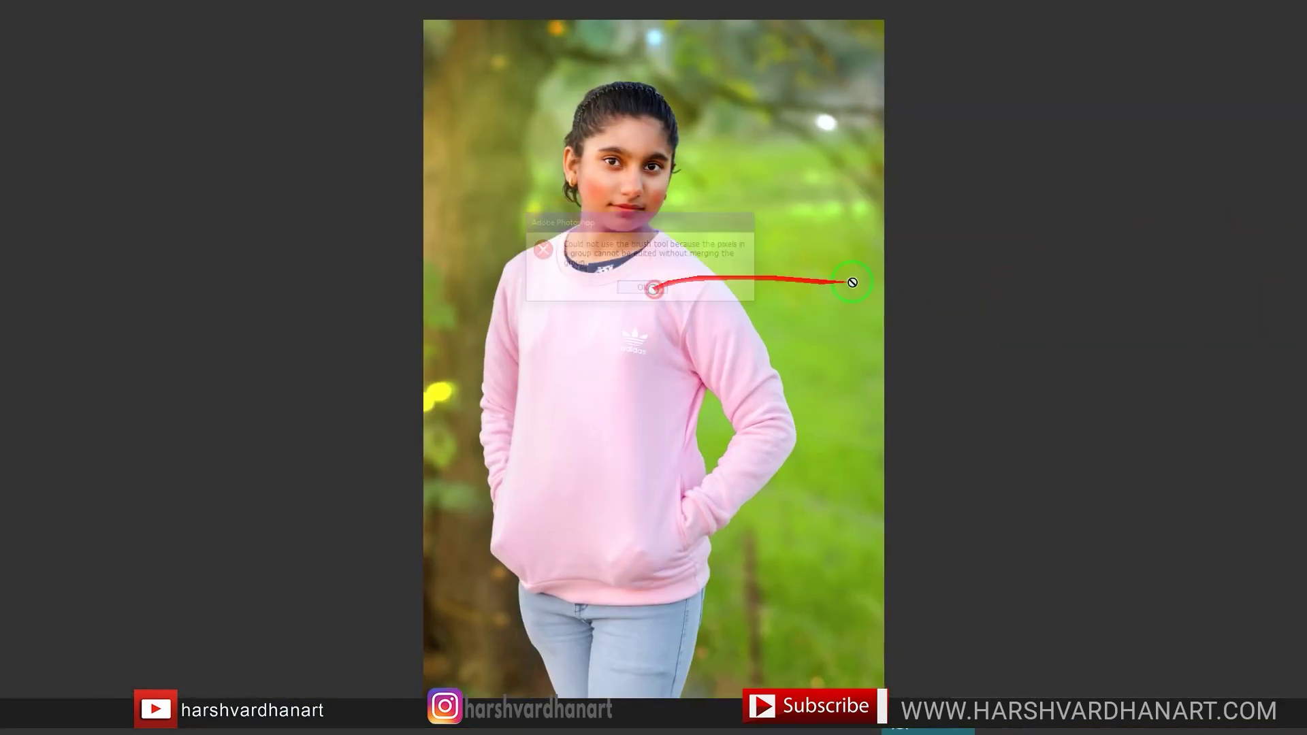
Toggle the visibility of the layer group off and on to compare the retouched portrait with the original.
{"action": "mouse_move", "coordinate": [1299, 232]}
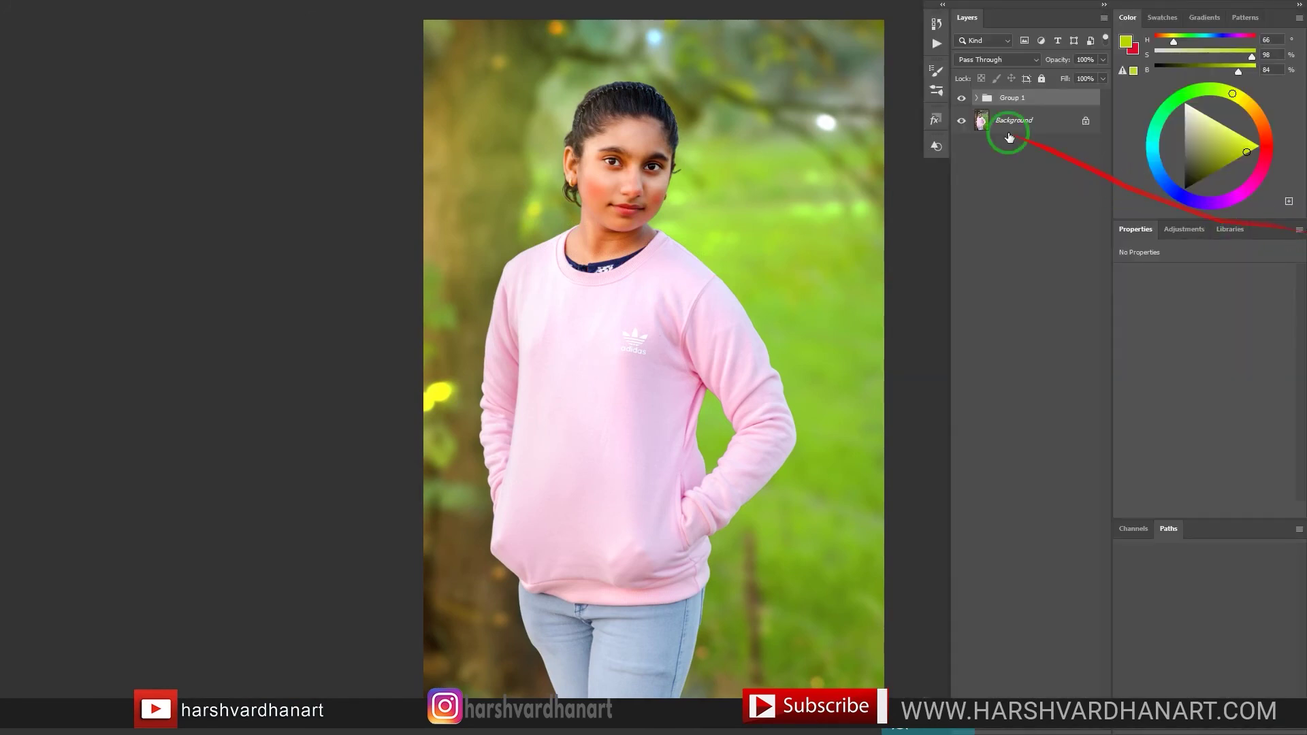
{"action": "left_click", "coordinate": [958, 100]}
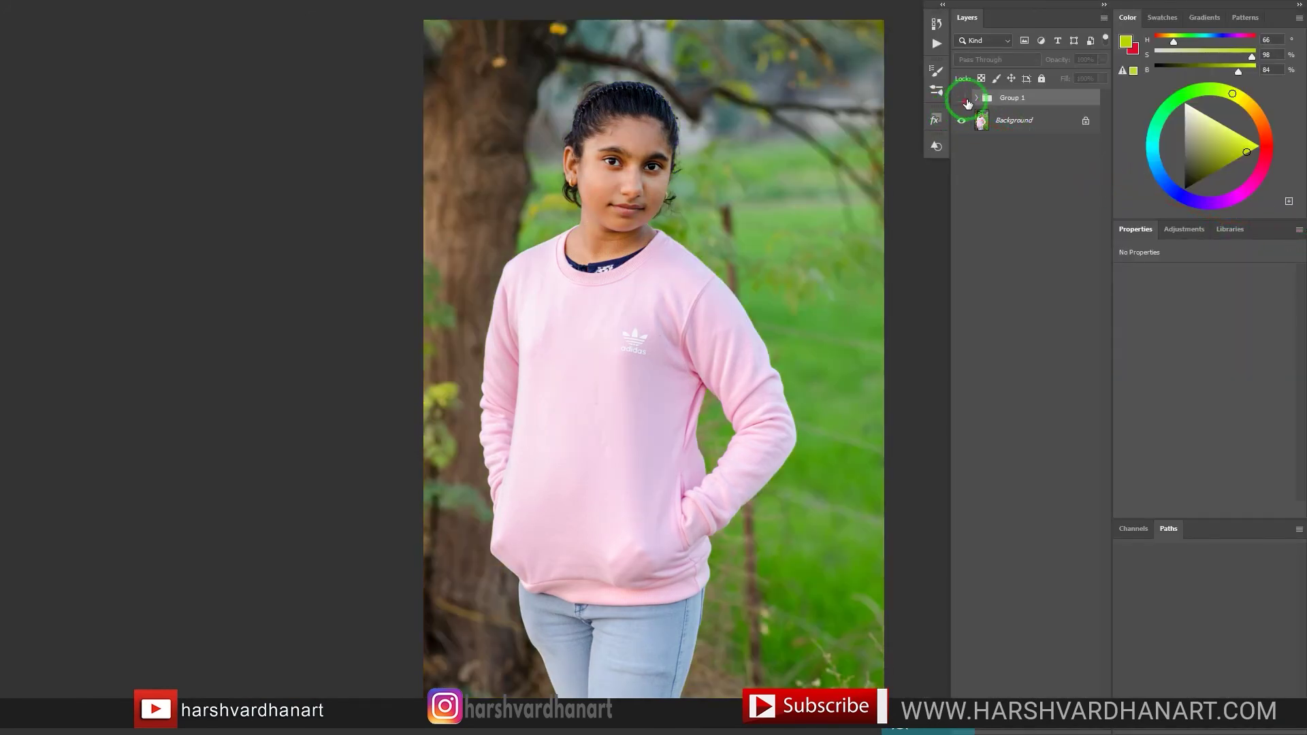
{"action": "left_click", "coordinate": [962, 98]}
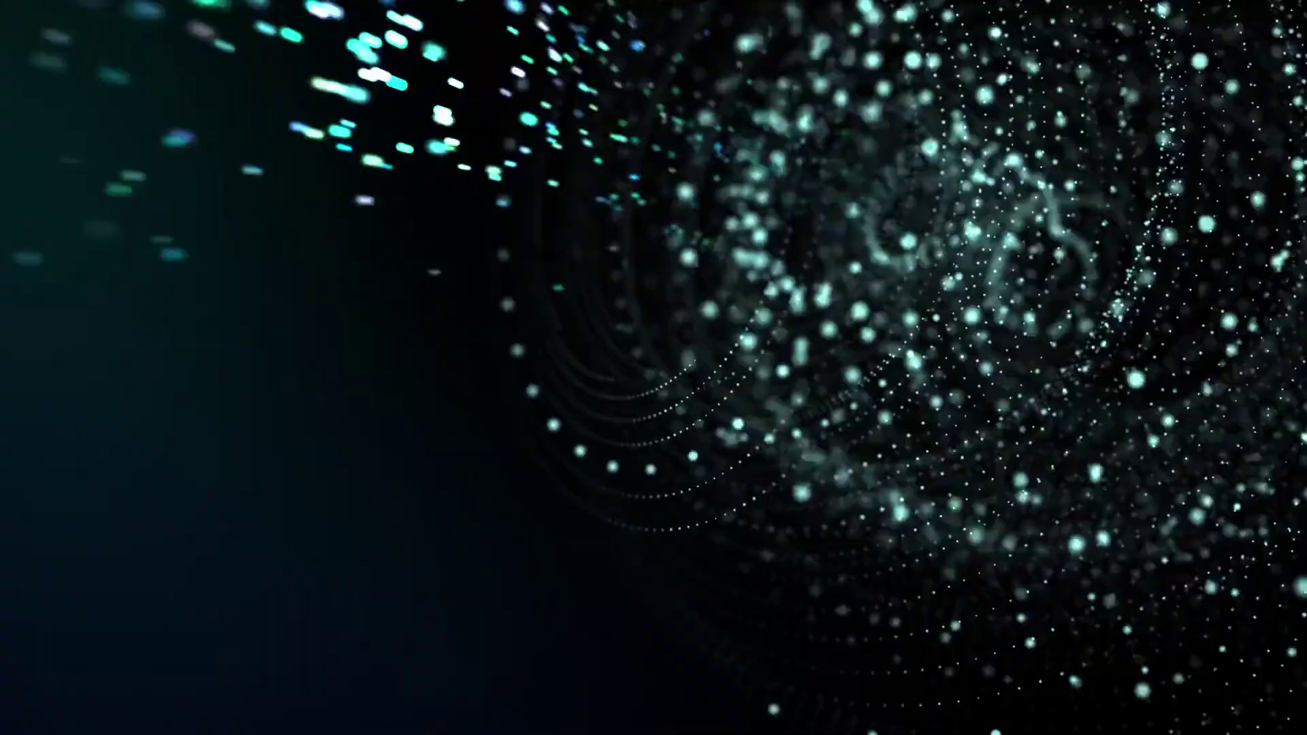